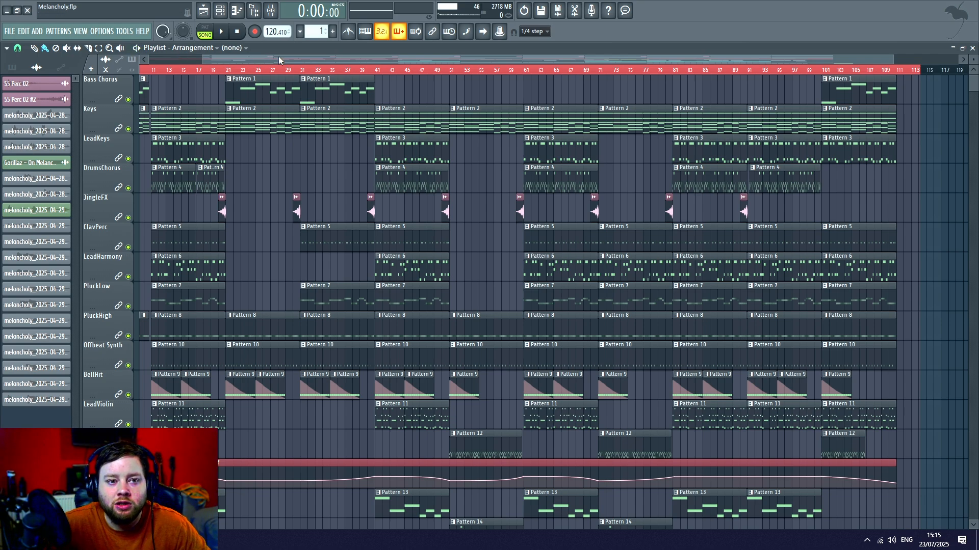
# - Play the full arrangement from bar 1 through the intro into the chorus, and stop playback
pyautogui.moveTo(278, 60); pyautogui.dragTo(170, 68)
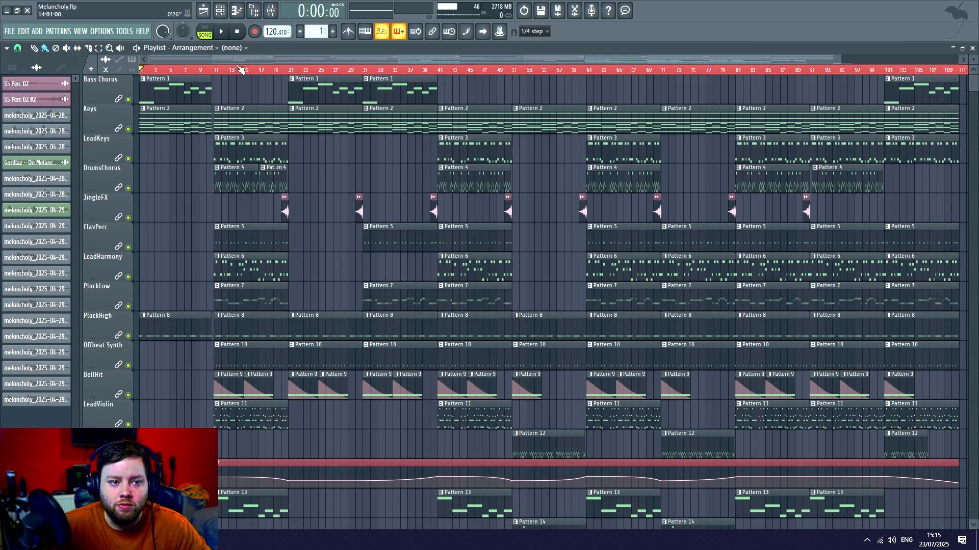
pyautogui.press('space')
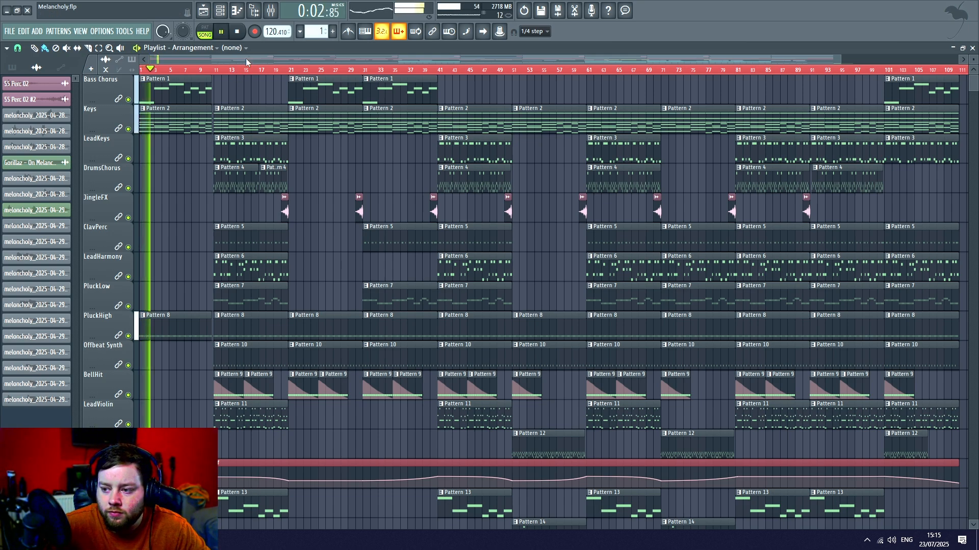
pyautogui.scroll(2, 194, 72)
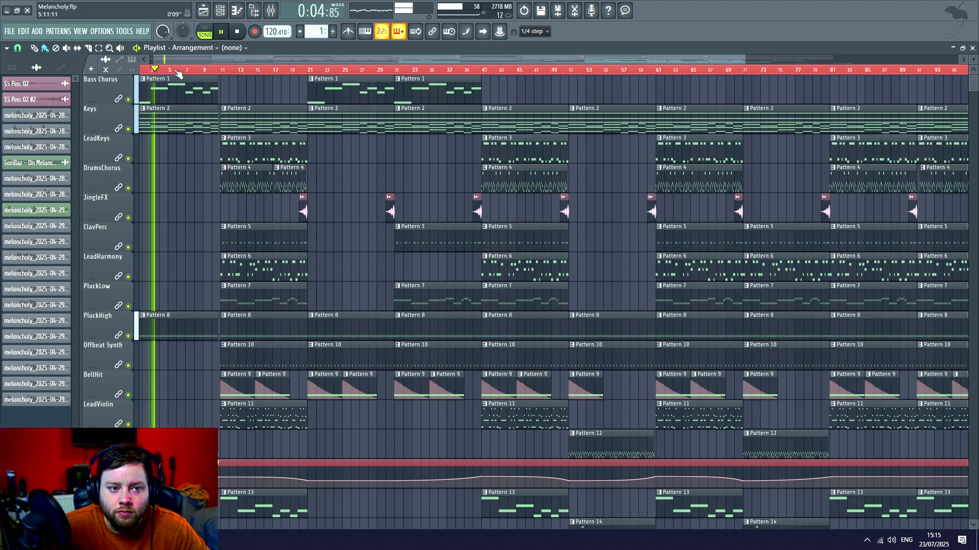
pyautogui.moveTo(244, 57); pyautogui.dragTo(223, 59)
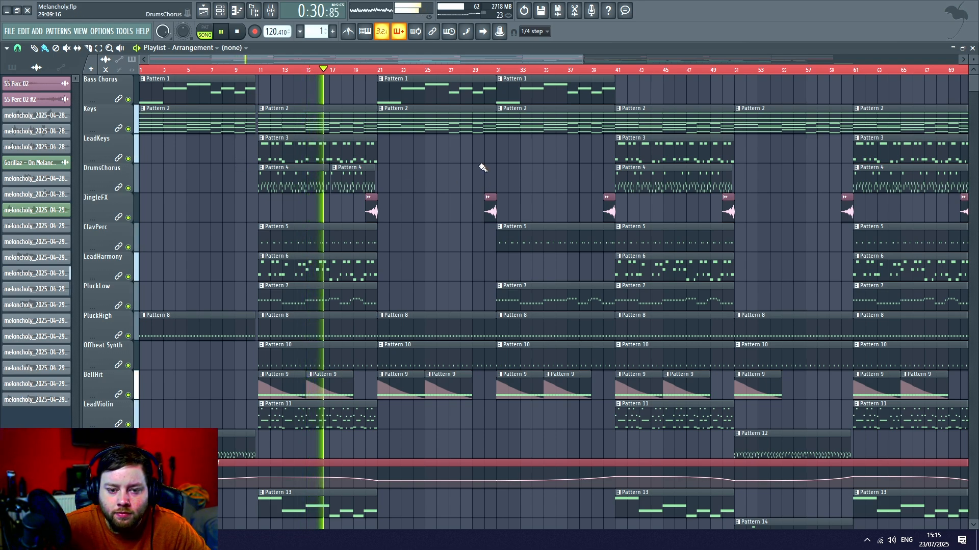
pyautogui.press('space')
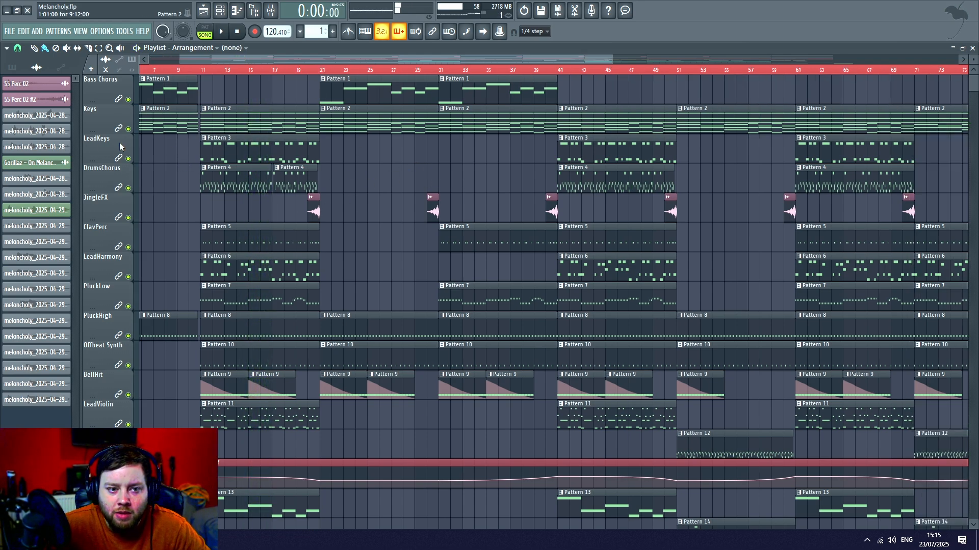
# - Play the arrangement from bar 71, look over the instrument and vocal tracks of that section, and stop playback
pyautogui.hscroll(2, 212, 163)
pyautogui.scroll(-2, 386, 73)
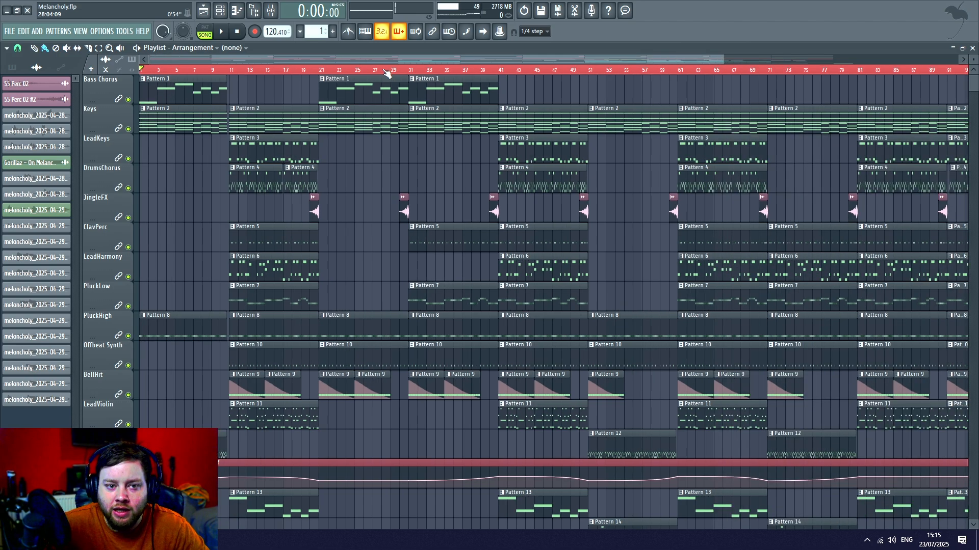
pyautogui.scroll(-2, 385, 74)
pyautogui.scroll(3, 581, 68)
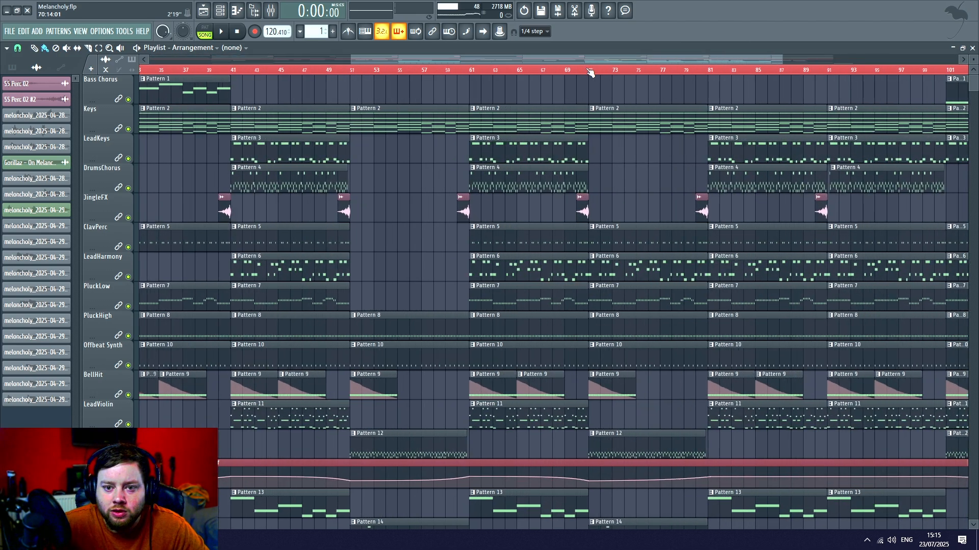
pyautogui.scroll(-5, 636, 107)
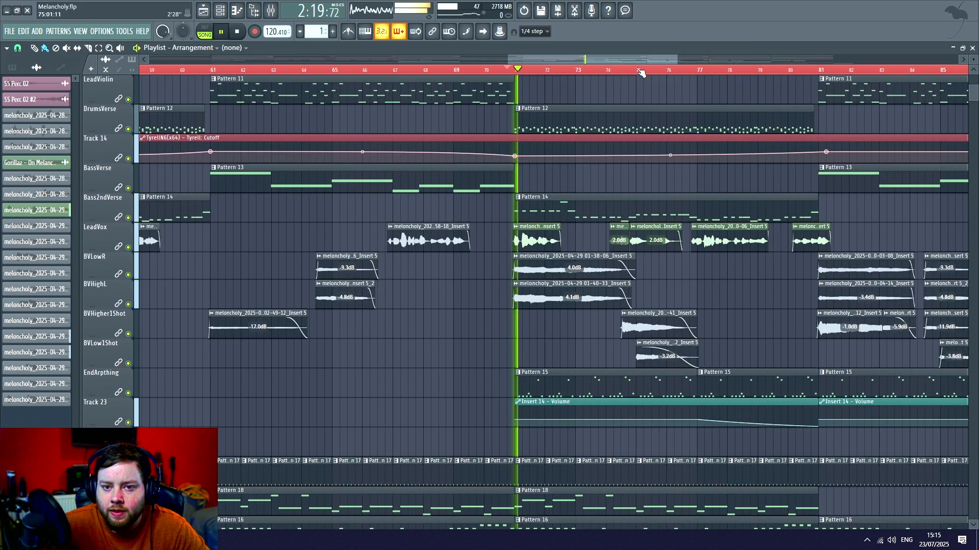
pyautogui.moveTo(631, 58); pyautogui.dragTo(632, 159)
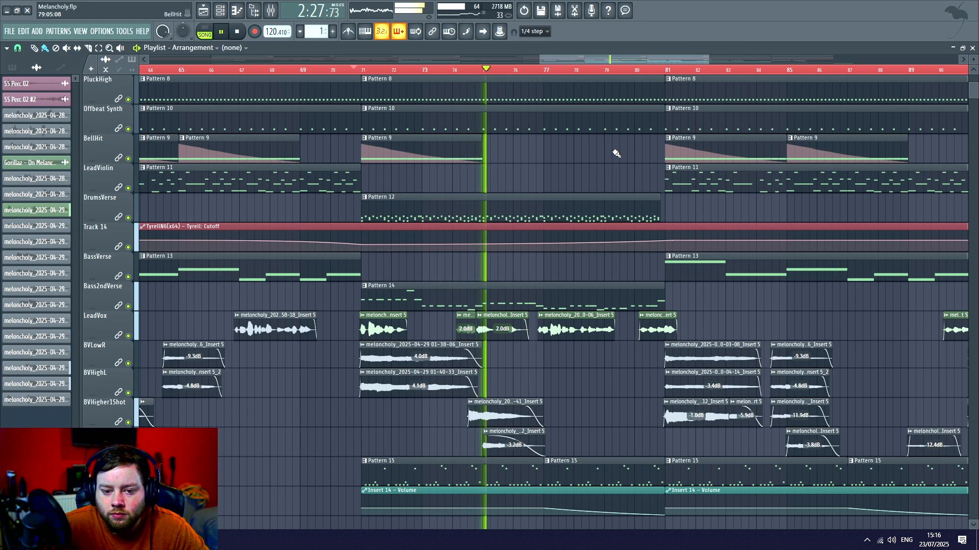
pyautogui.scroll(4, 616, 154)
pyautogui.scroll(-4, 616, 83)
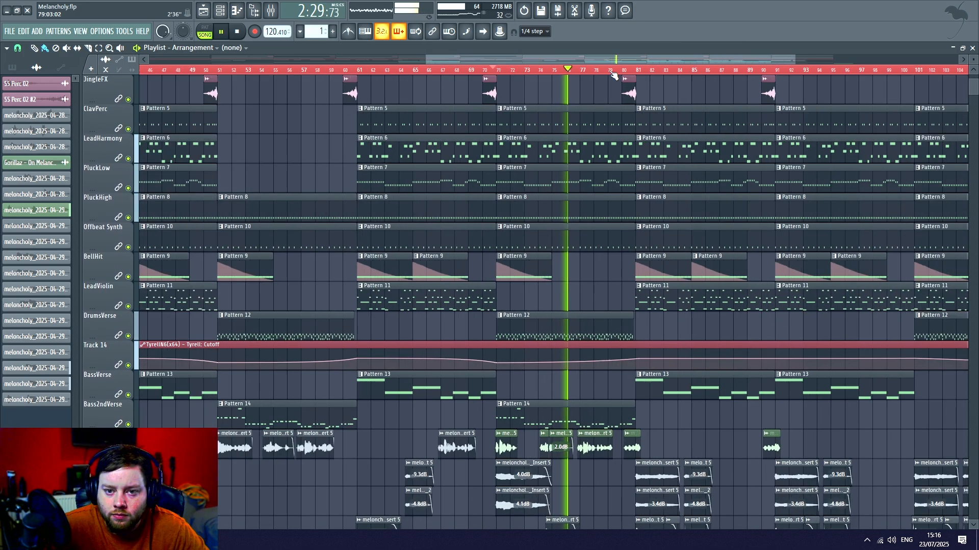
pyautogui.press('space')
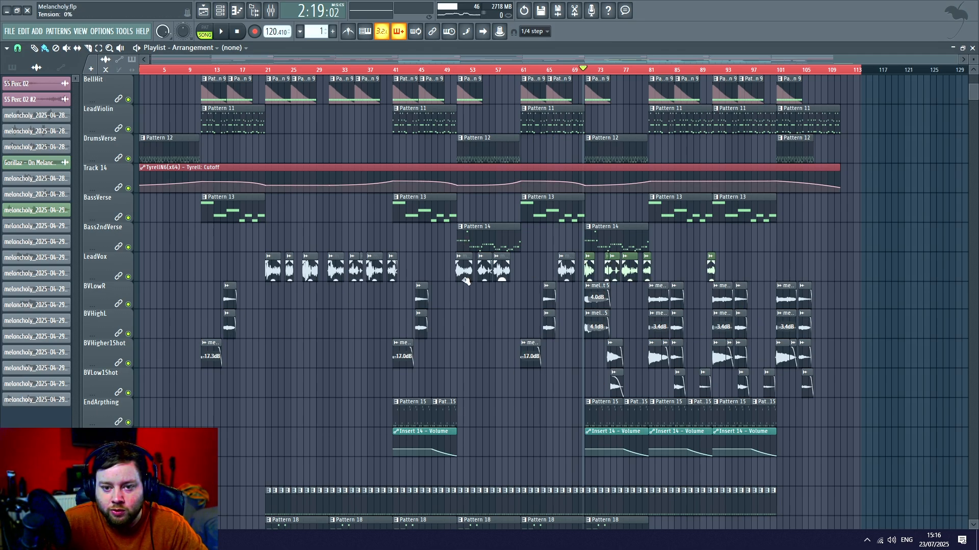
# - Solo the Keys track and display its Lounge Lizard EP-4 electric piano, moving the plugin window clear of the track list
pyautogui.scroll(5, 448, 280)
pyautogui.scroll(1, 427, 279)
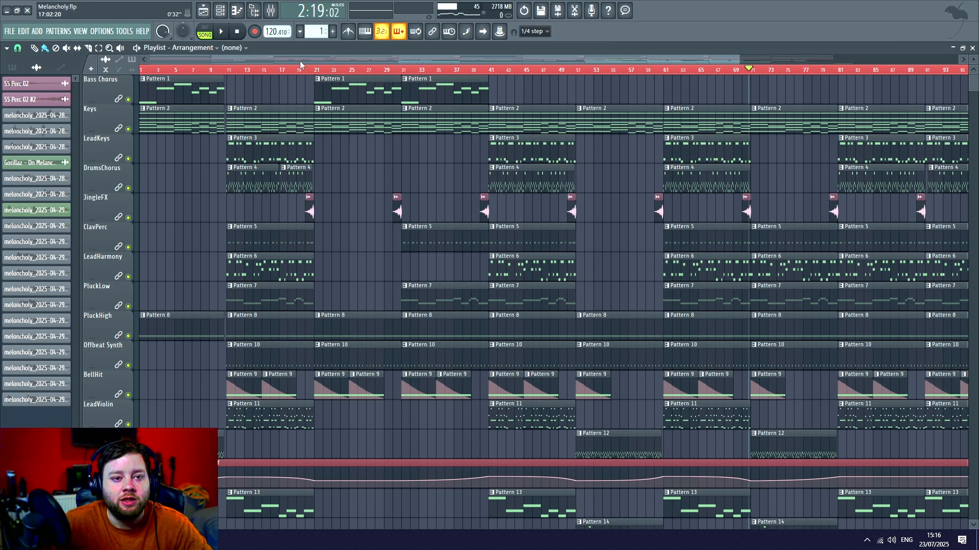
pyautogui.moveTo(744, 59); pyautogui.dragTo(403, 73)
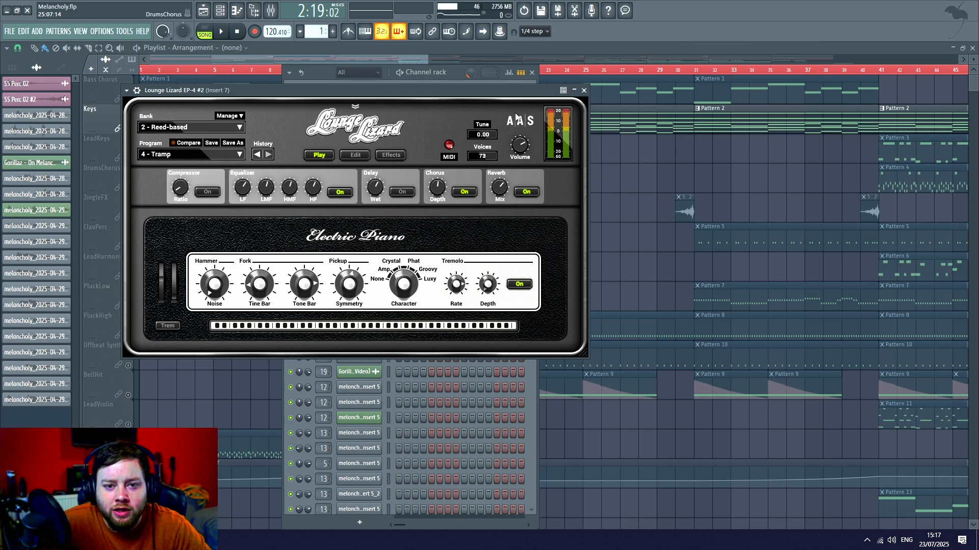
pyautogui.moveTo(496, 93); pyautogui.dragTo(570, 82)
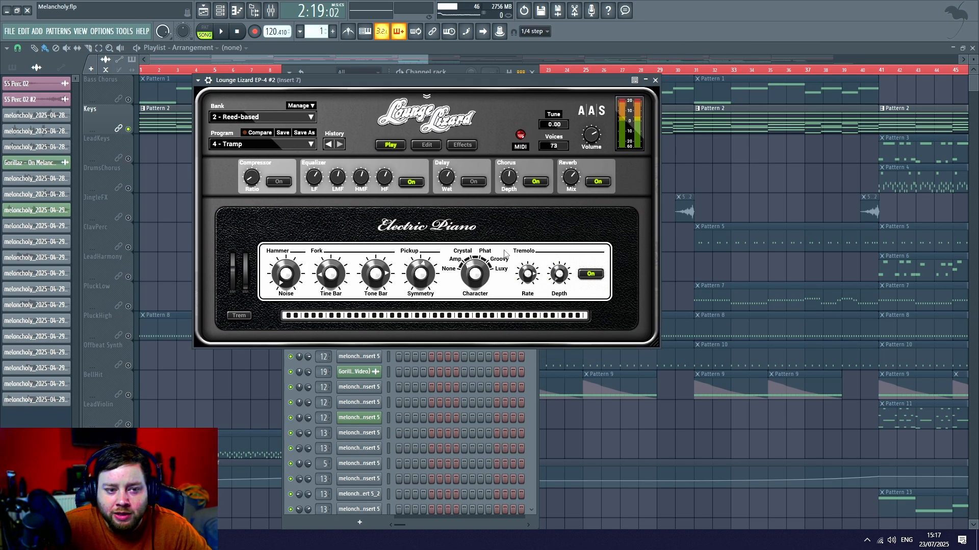
# - Open the Keys track's Pattern 2 in the piano roll and enlarge the note area to show the whole chord progression
pyautogui.doubleClick(161, 130)
pyautogui.scroll(-5, 406, 74)
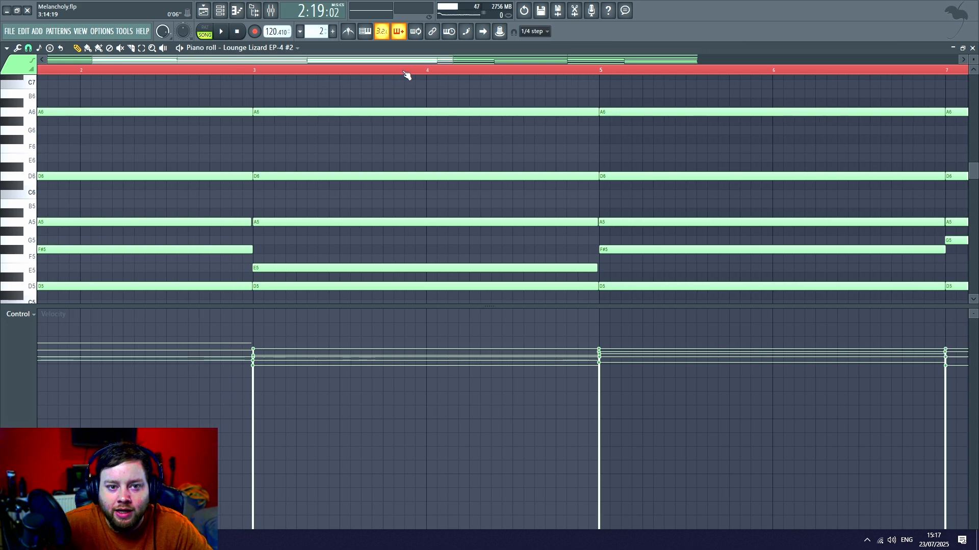
pyautogui.moveTo(472, 308); pyautogui.dragTo(477, 413)
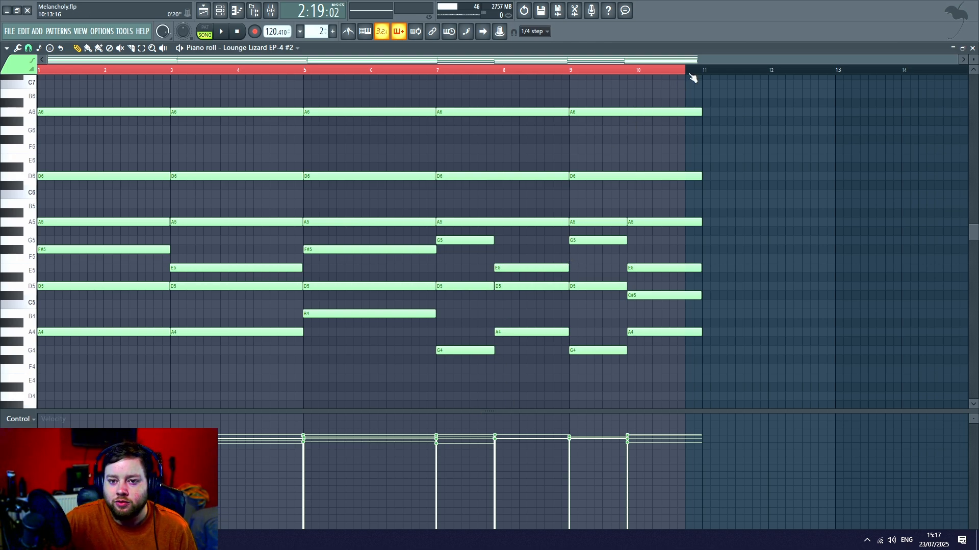
pyautogui.moveTo(690, 75); pyautogui.dragTo(708, 78)
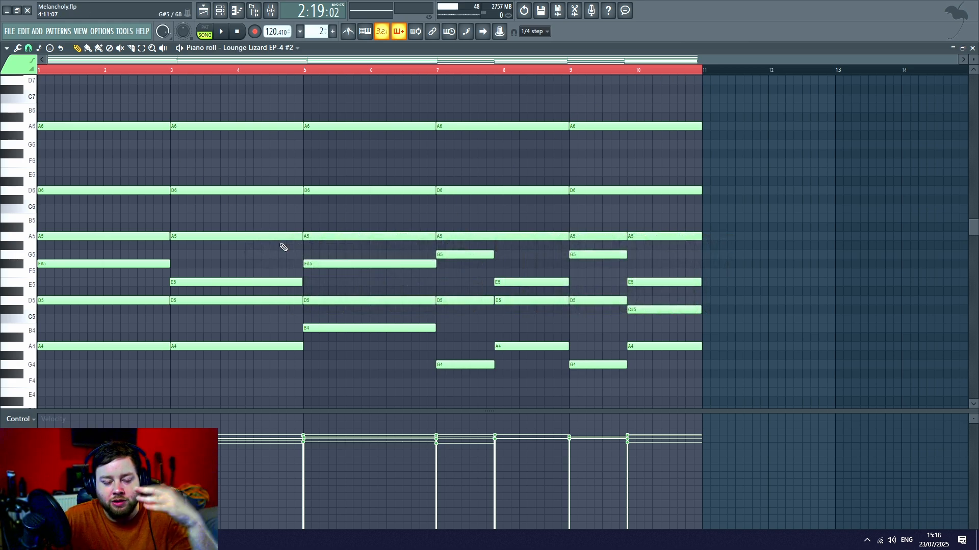
# - Switch playback to pattern mode, listen to the Pattern 2 chords twice from bar 1, and return to the playlist
pyautogui.click(205, 34)
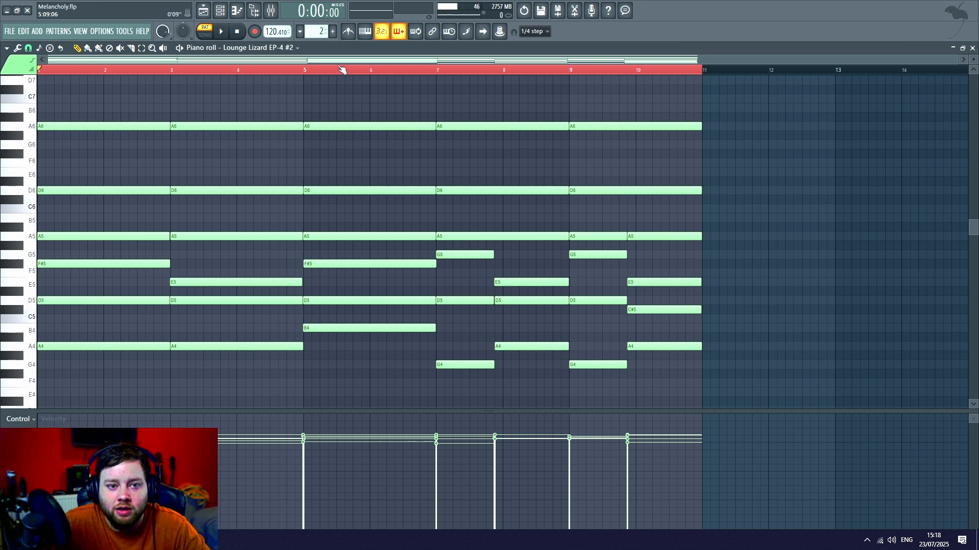
pyautogui.moveTo(316, 70); pyautogui.dragTo(40, 71)
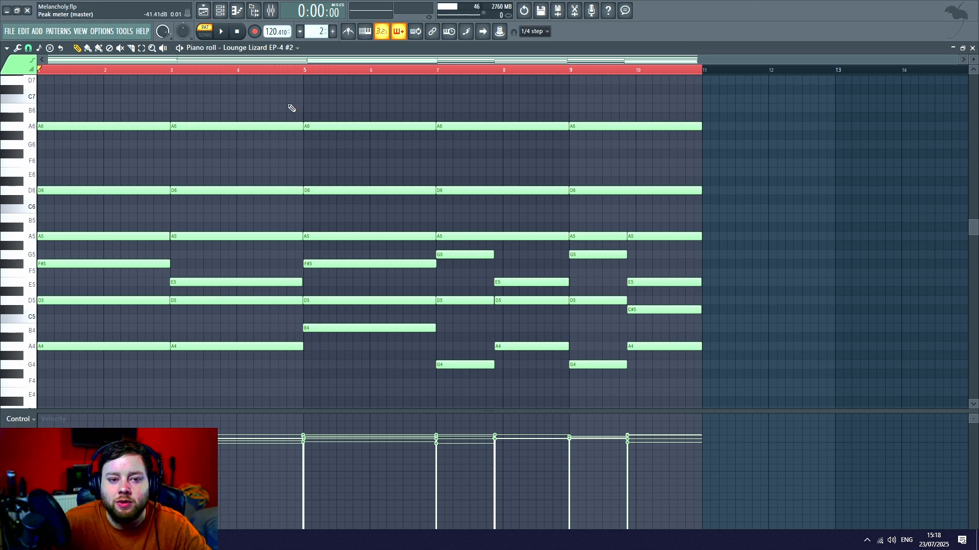
pyautogui.press('space')
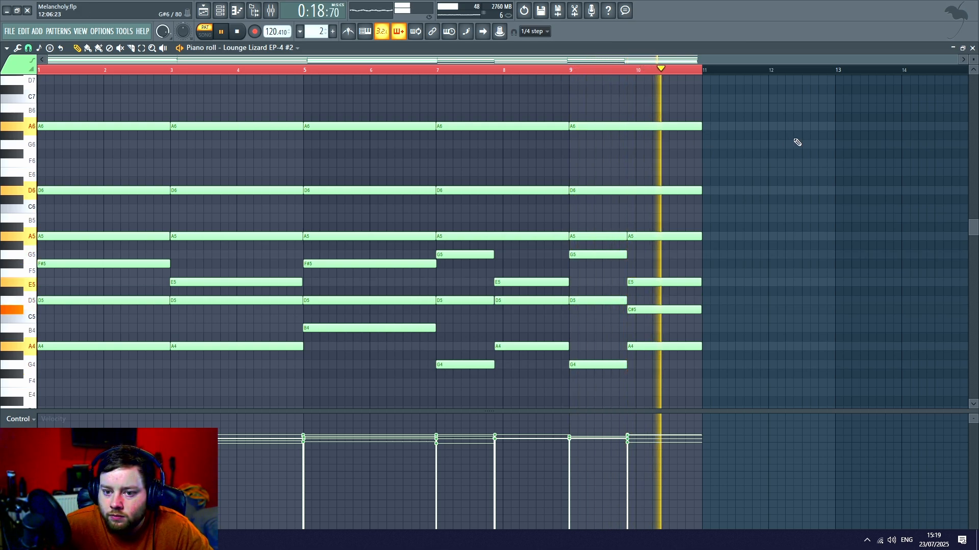
pyautogui.press('space')
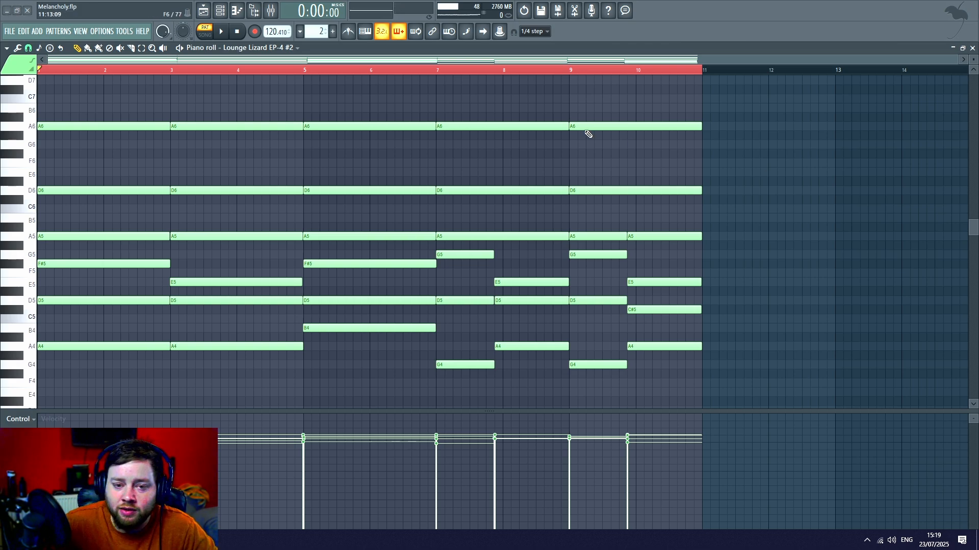
pyautogui.press('space')
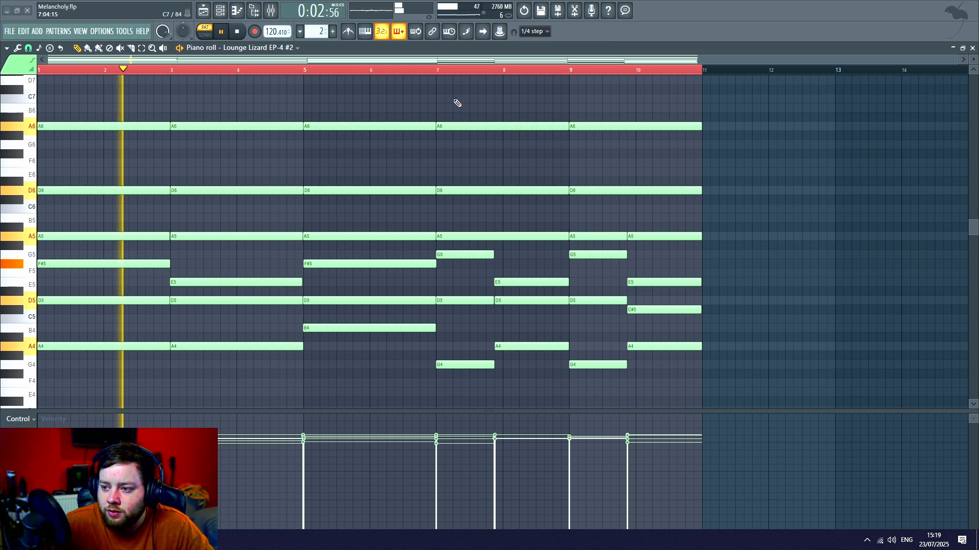
pyautogui.press('space')
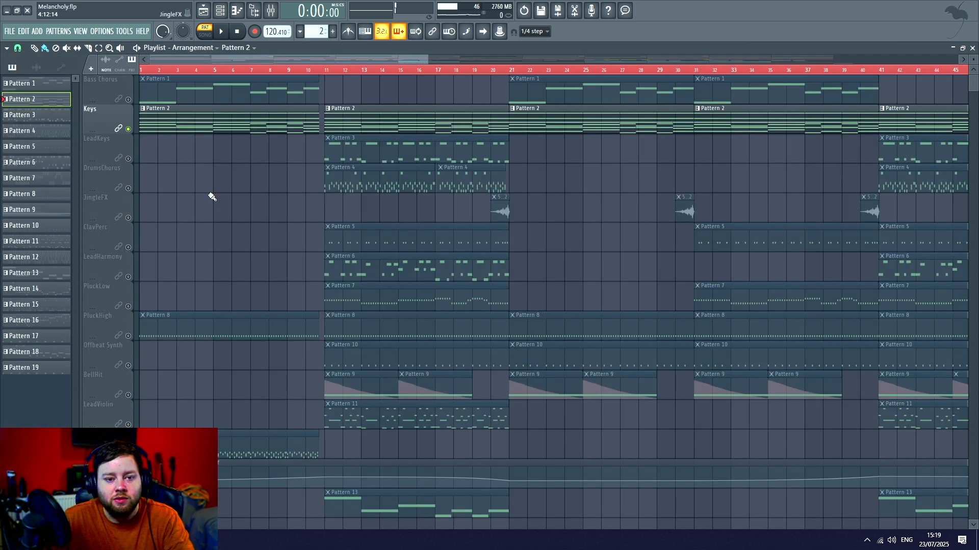
# - Solo the Bass Chorus track, inspect its TRITON Extreme synth and Fruity parametric EQ 2, and close the windows
pyautogui.rightClick(129, 100)
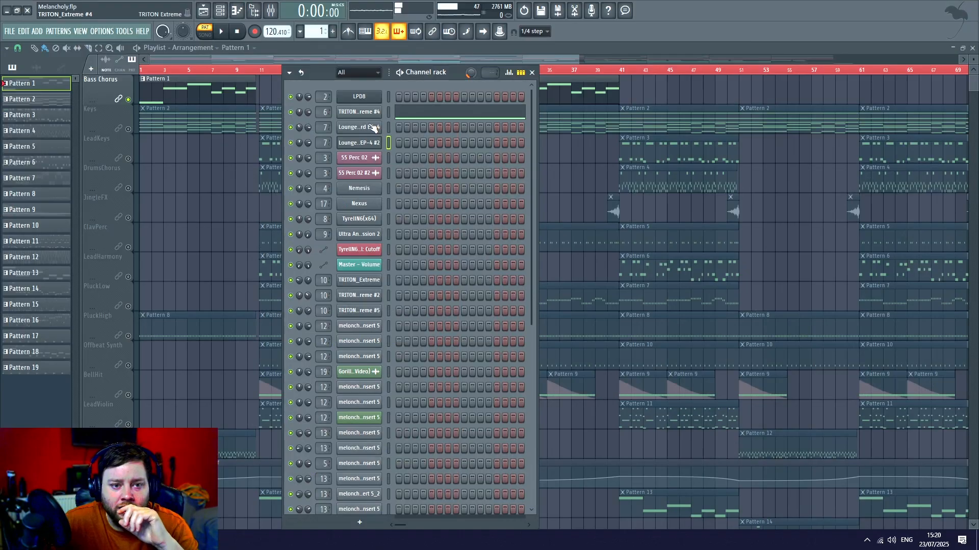
pyautogui.click(362, 116)
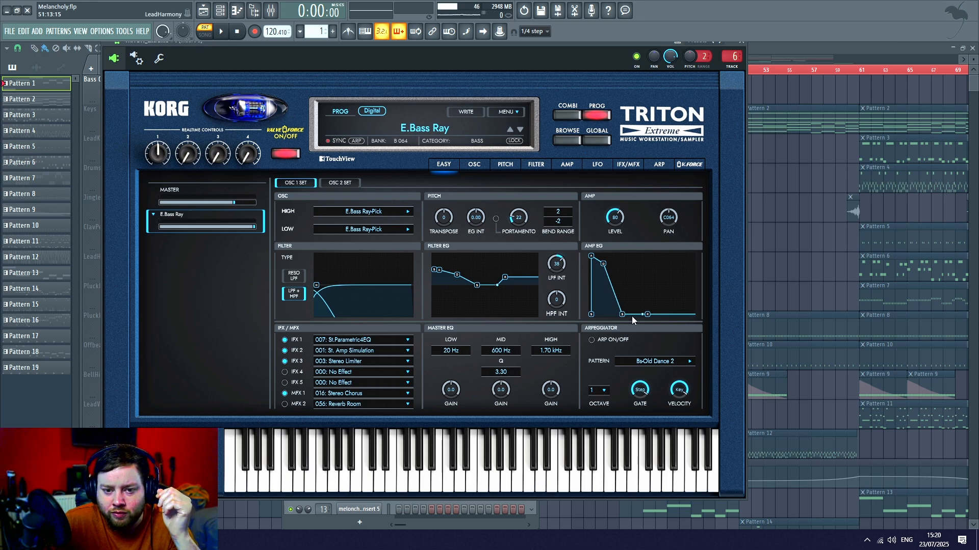
pyautogui.click(743, 44)
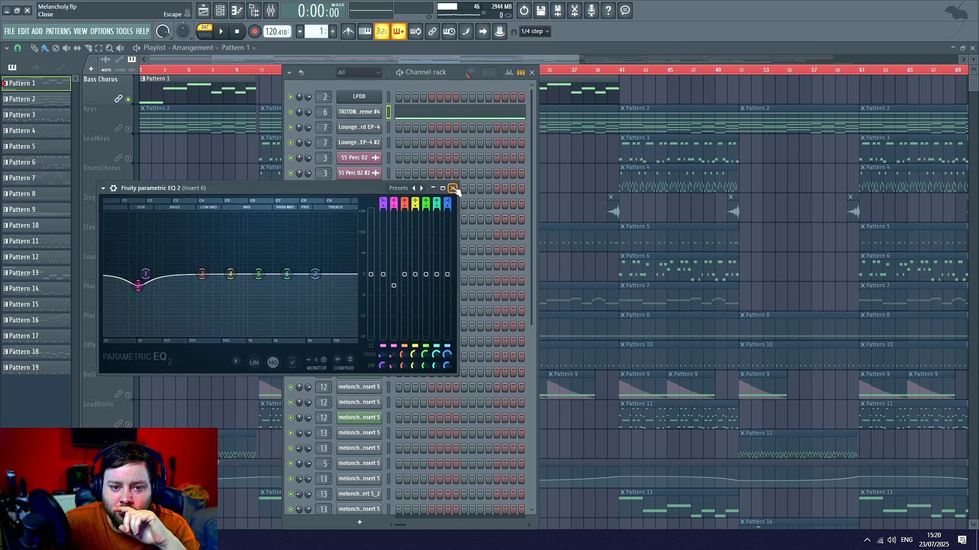
pyautogui.click(452, 188)
pyautogui.press('F6')
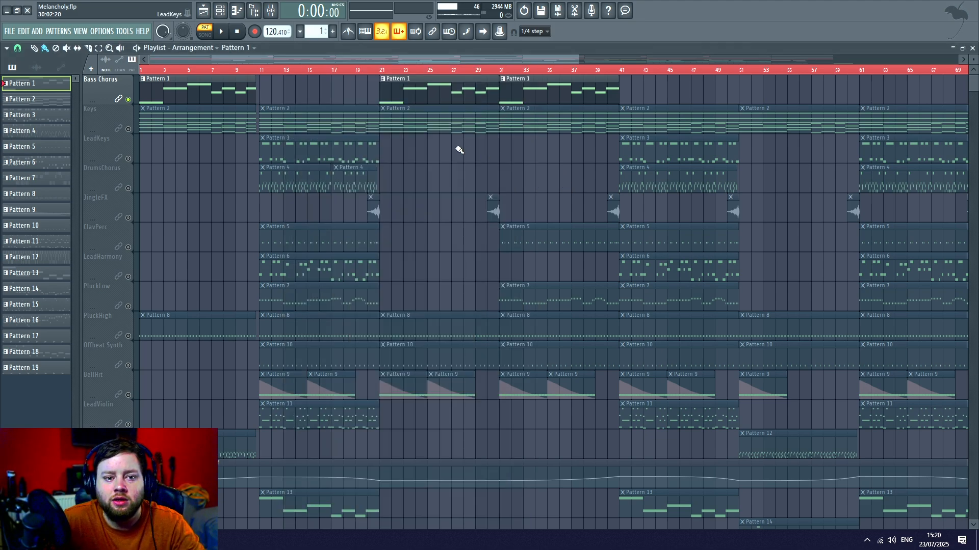
# - Unmute the BassVerse and Bass2ndVerse tracks, switch to song mode, and play the chorus bass from bar 1
pyautogui.scroll(-3, 247, 80)
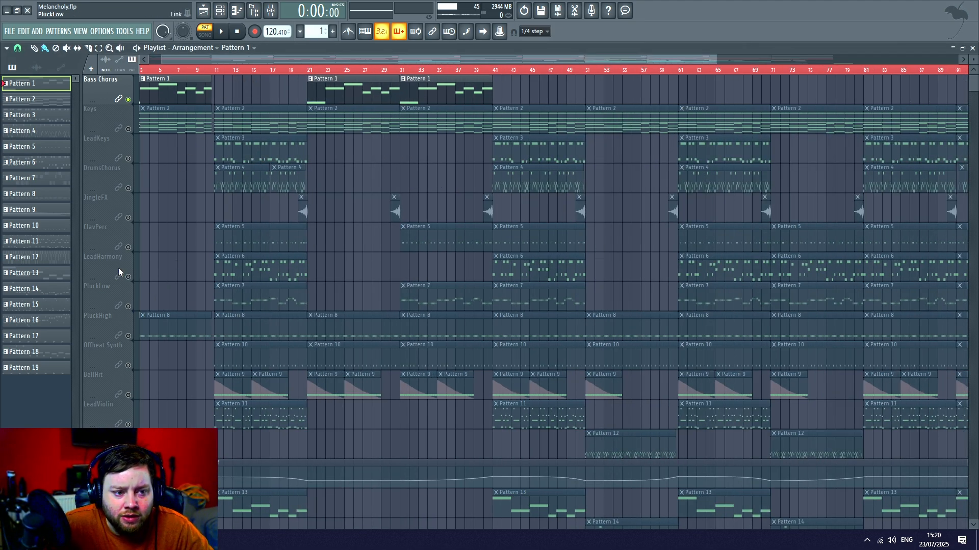
pyautogui.click(144, 60)
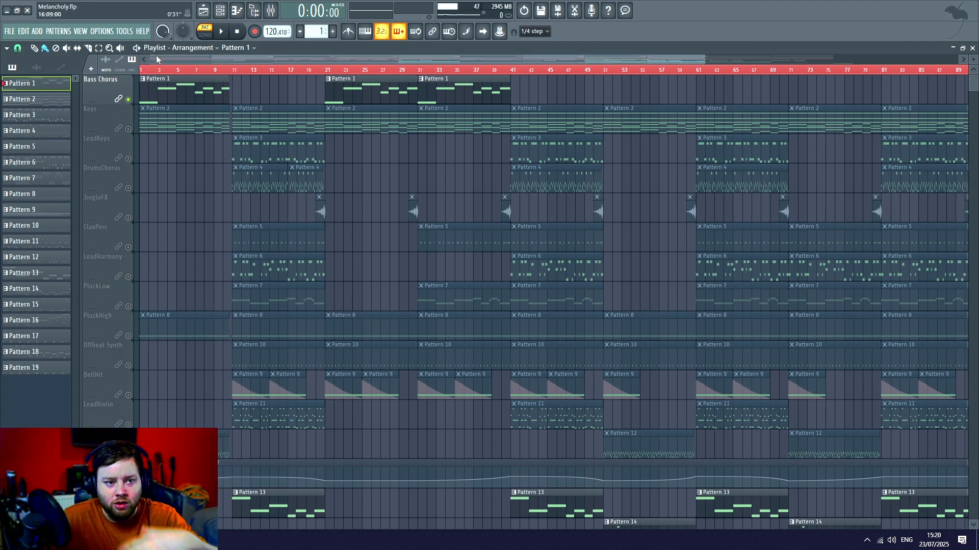
pyautogui.click(223, 32)
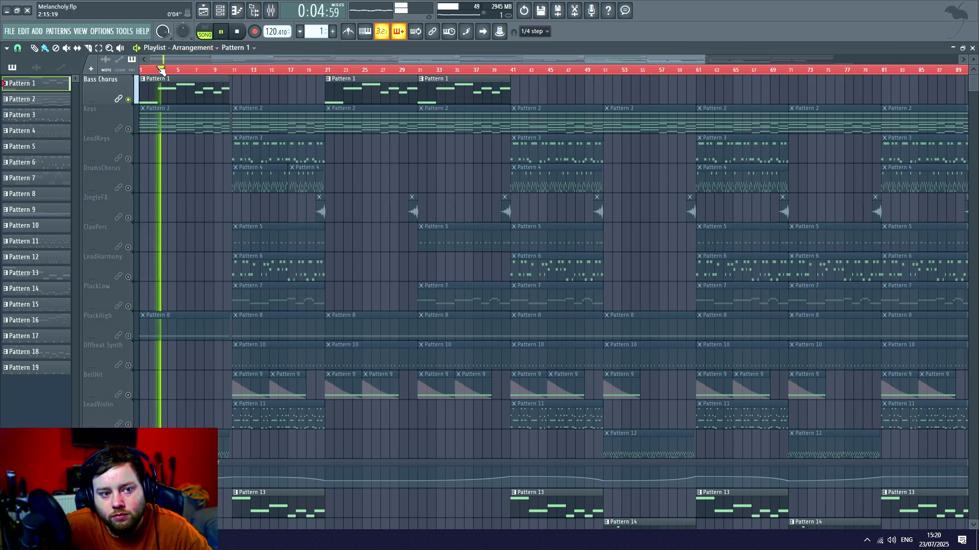
pyautogui.press('space')
# - Play the song from bar 11 to hear the BassVerse track's Pattern 13, and stop playback
pyautogui.click(234, 70)
pyautogui.scroll(-1, 250, 218)
pyautogui.scroll(1, 234, 218)
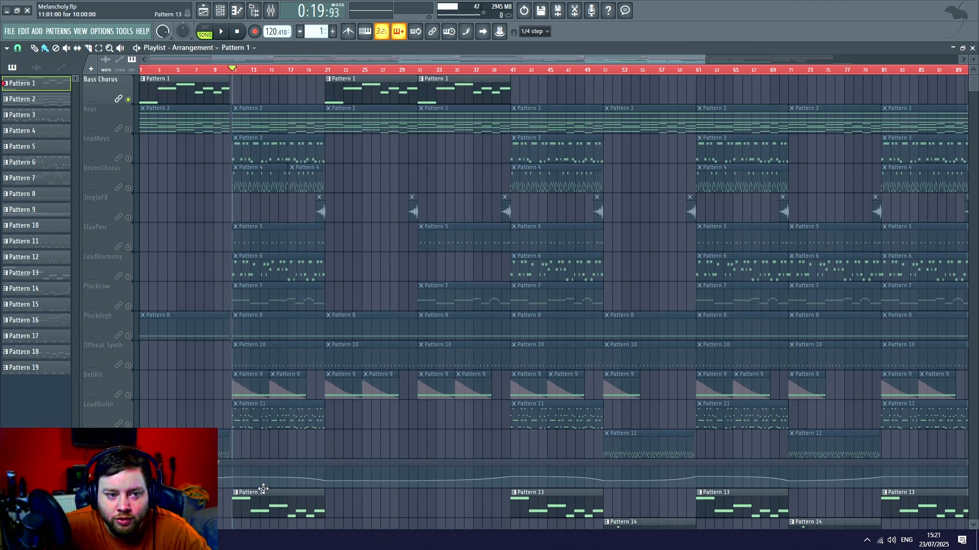
pyautogui.scroll(-2, 271, 474)
pyautogui.press('space')
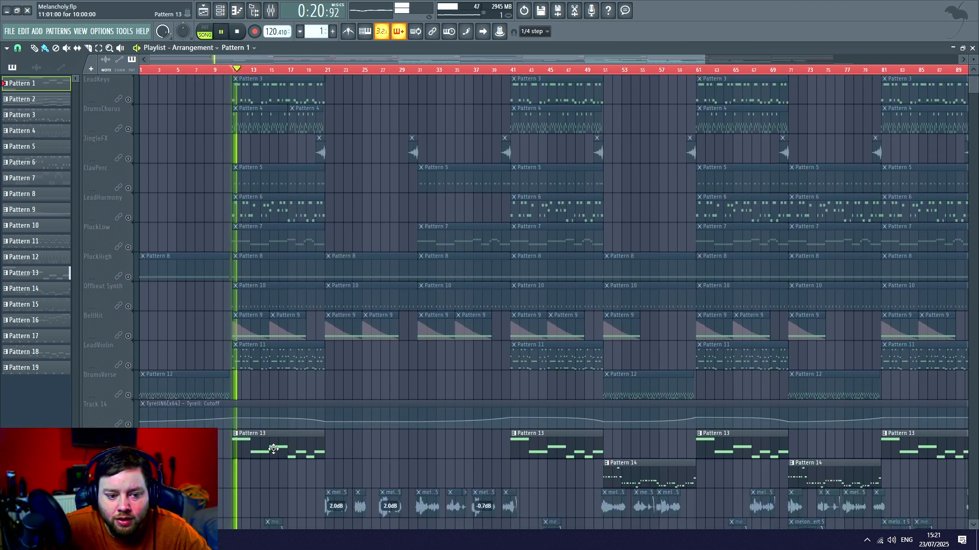
pyautogui.scroll(2, 187, 255)
pyautogui.press('space')
# - Open the Bass Chorus track's Pattern 1 in the piano roll, view its bass notes from bar 1, and return to the playlist
pyautogui.doubleClick(163, 98)
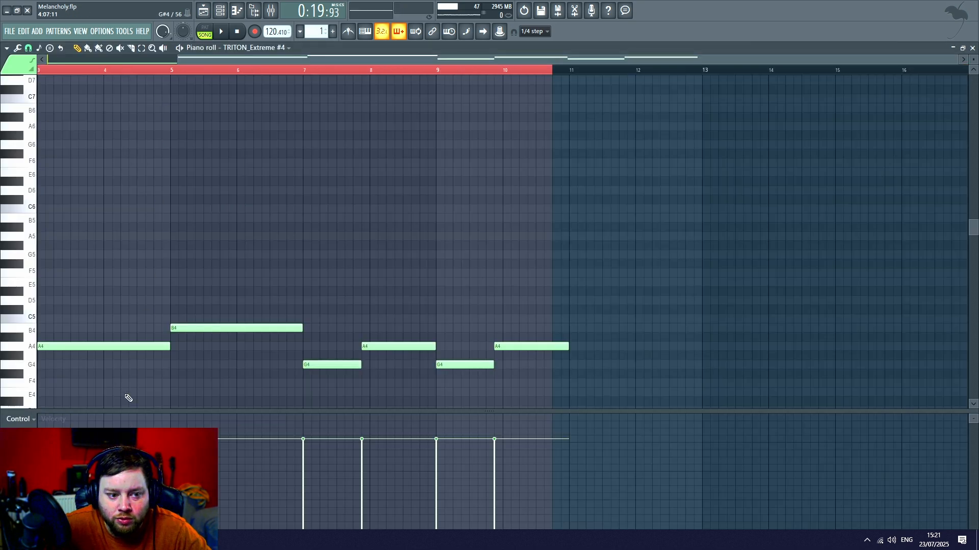
pyautogui.scroll(-5, 127, 396)
pyautogui.moveTo(270, 58); pyautogui.dragTo(122, 60)
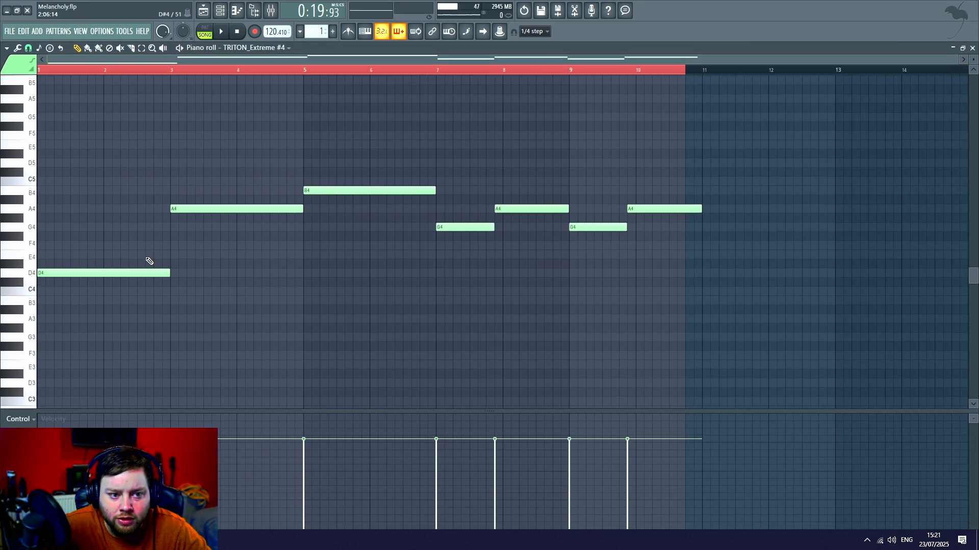
pyautogui.press('F5')
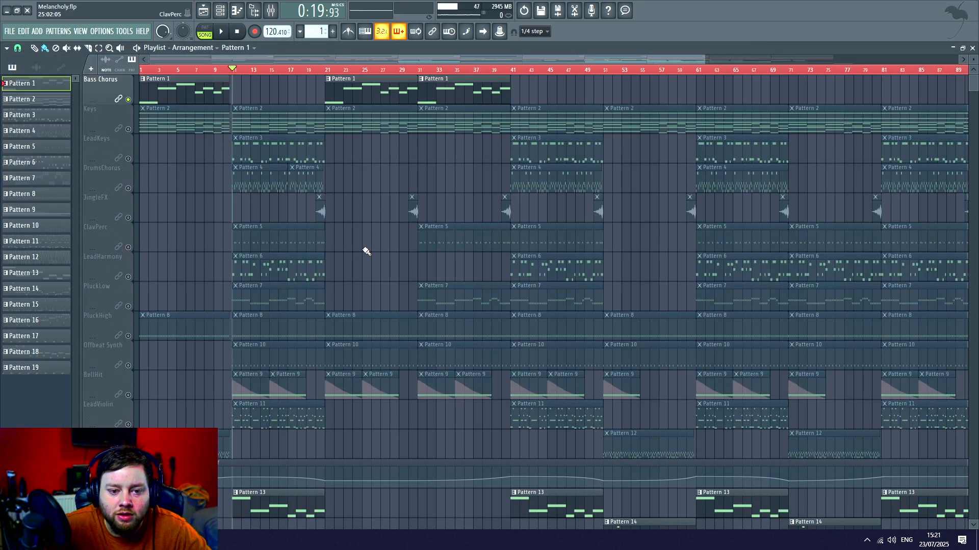
# - Open the BassVerse track's Pattern 13 in the piano roll, view its notes from bar 1, and return to the playlist
pyautogui.scroll(-4, 271, 284)
pyautogui.doubleClick(263, 392)
pyautogui.scroll(-3, 131, 291)
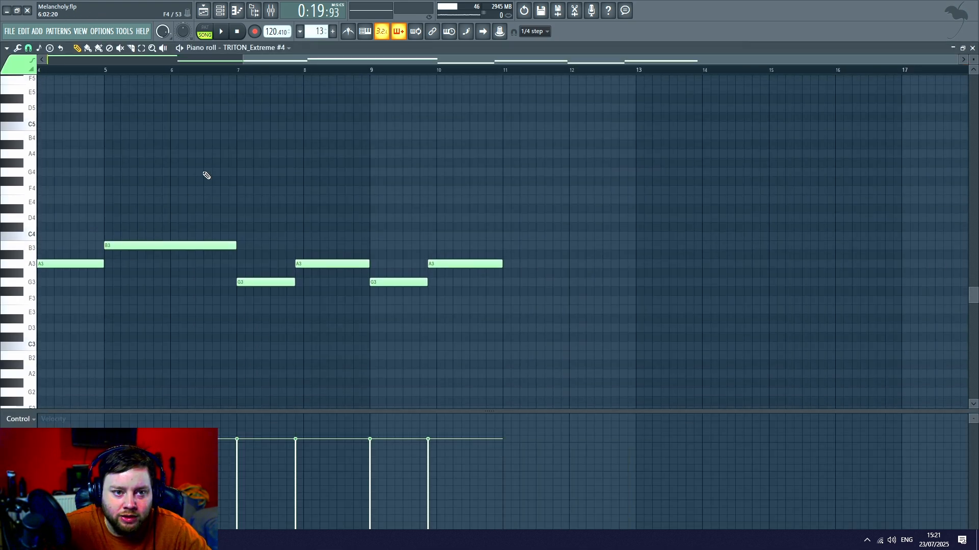
pyautogui.moveTo(374, 62); pyautogui.dragTo(176, 67)
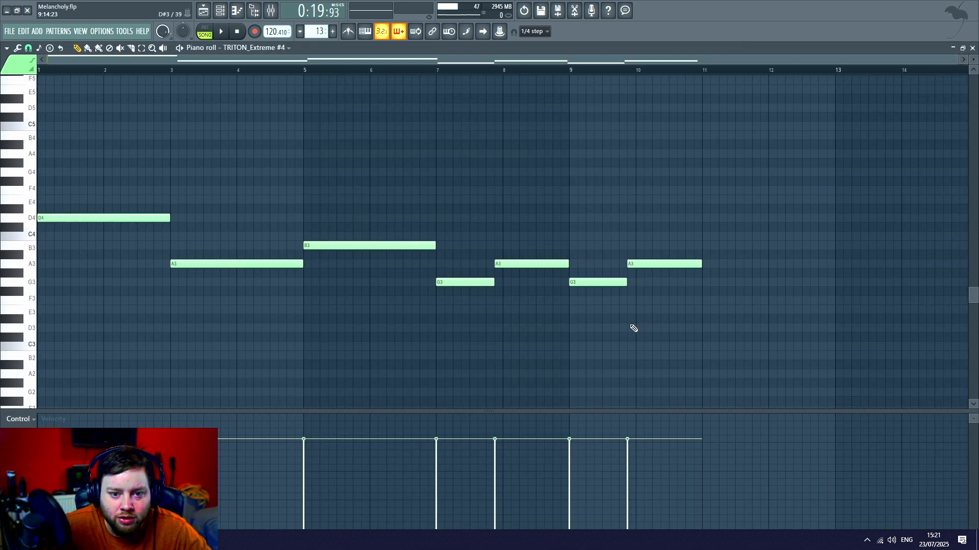
pyautogui.click(203, 11)
# - Play the BassVerse part in the first Pattern 13 section, skip ahead to bar 16, and stop playback
pyautogui.scroll(2, 230, 153)
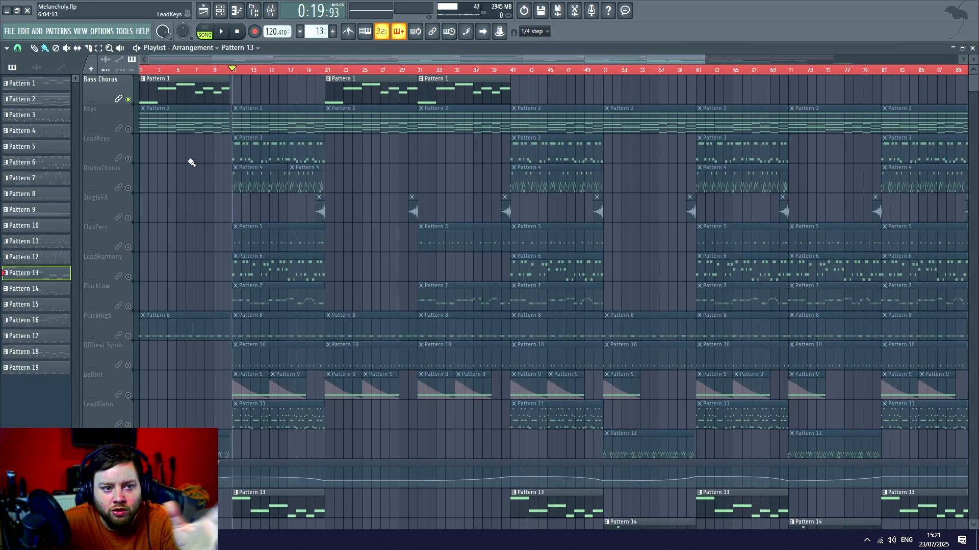
pyautogui.scroll(-6, 185, 196)
pyautogui.scroll(5, 459, 86)
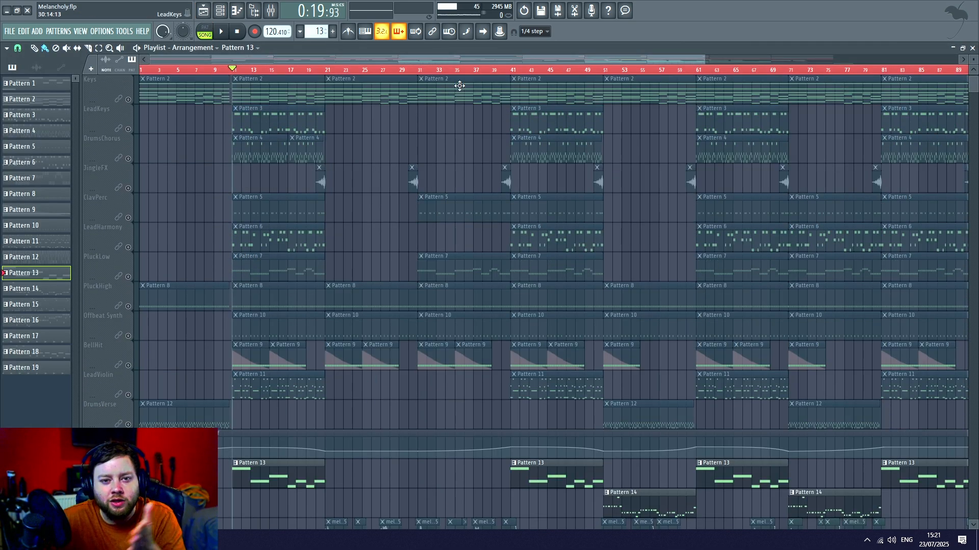
pyautogui.scroll(-2, 481, 75)
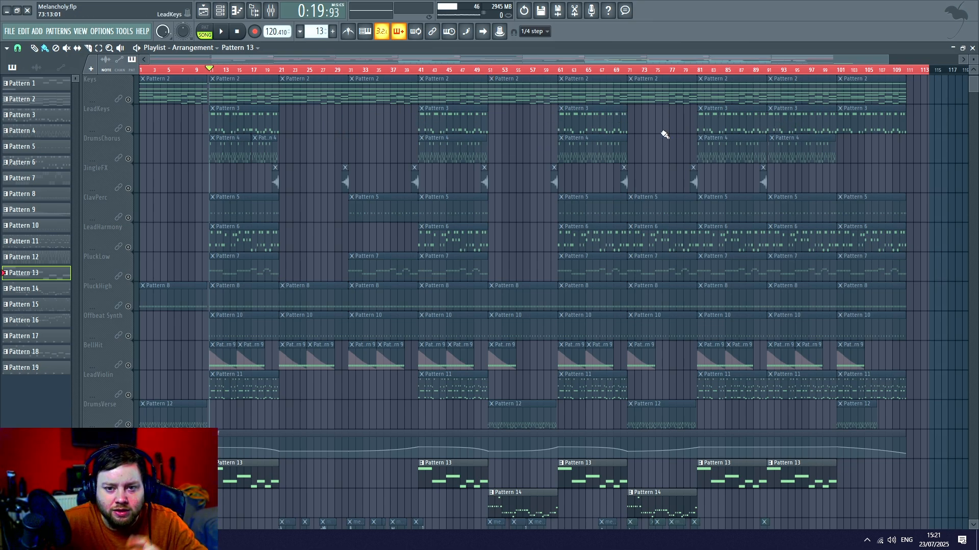
pyautogui.scroll(3, 260, 78)
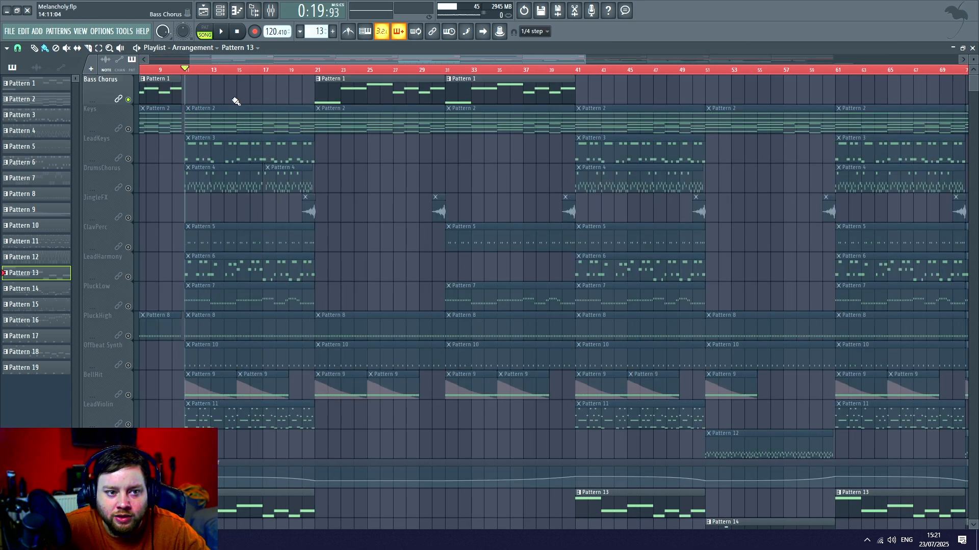
pyautogui.scroll(1, 225, 273)
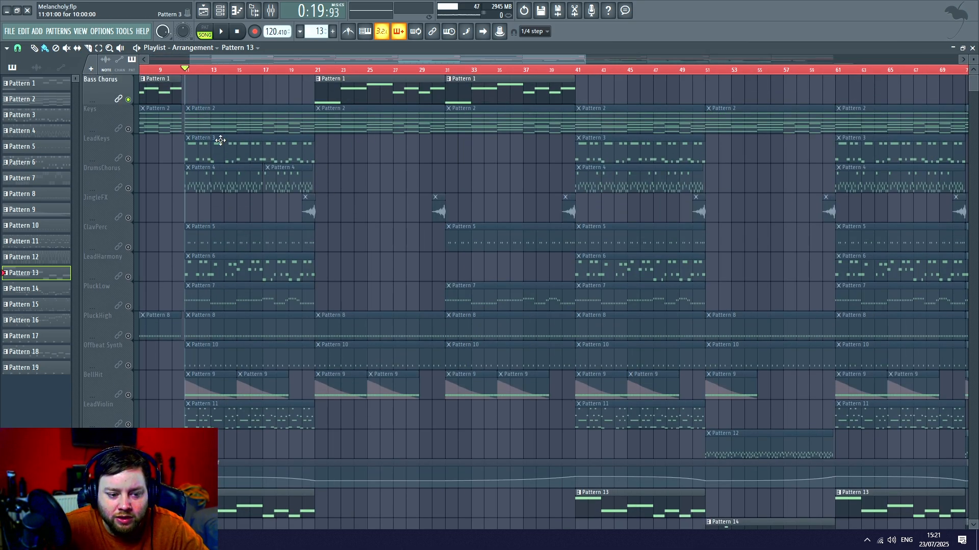
pyautogui.press('space')
pyautogui.click(210, 70)
pyautogui.click(253, 70)
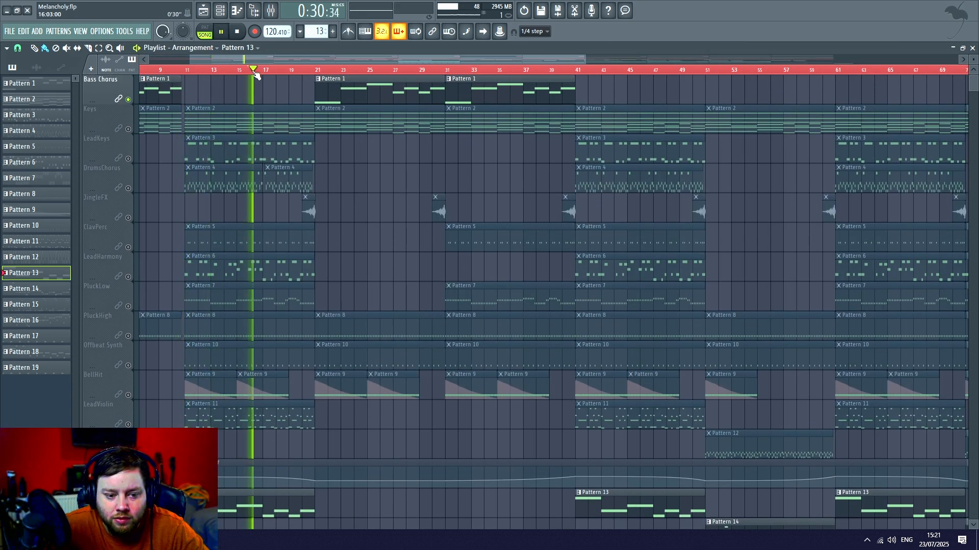
pyautogui.hscroll(-3, 270, 157)
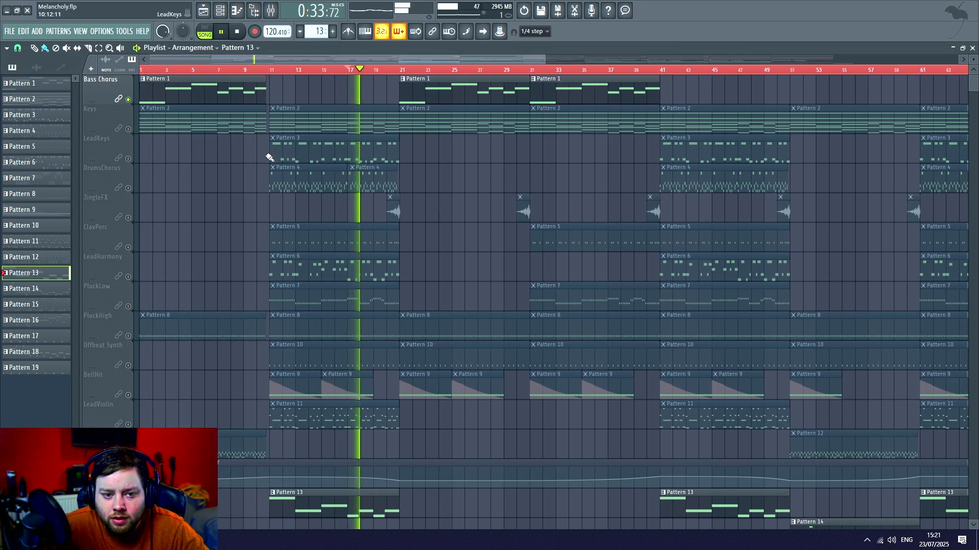
pyautogui.press('space')
# - Place the song position at bar 51, examine the Bass2ndVerse track's Pattern 14 notes in the piano roll, and return to the playlist
pyautogui.scroll(-5, 294, 157)
pyautogui.scroll(-3, 505, 72)
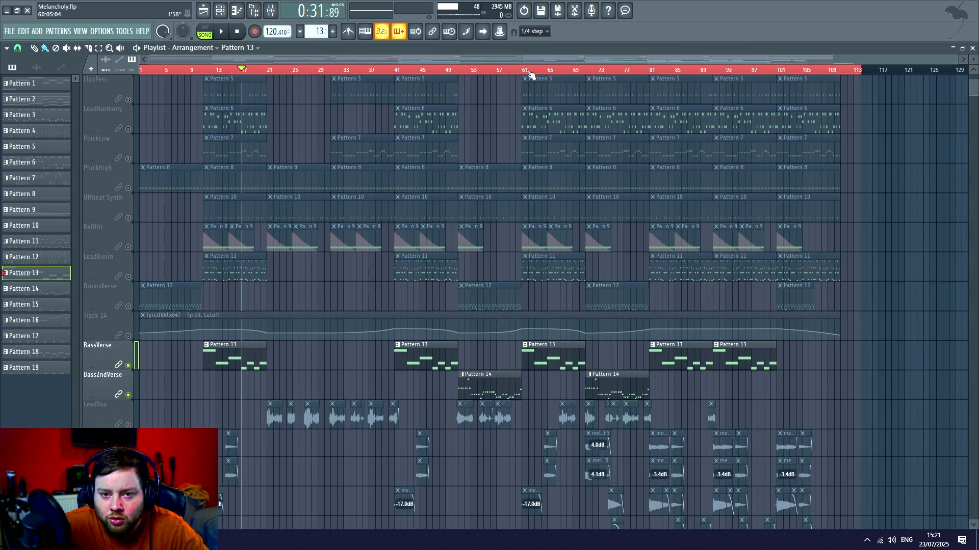
pyautogui.scroll(3, 530, 74)
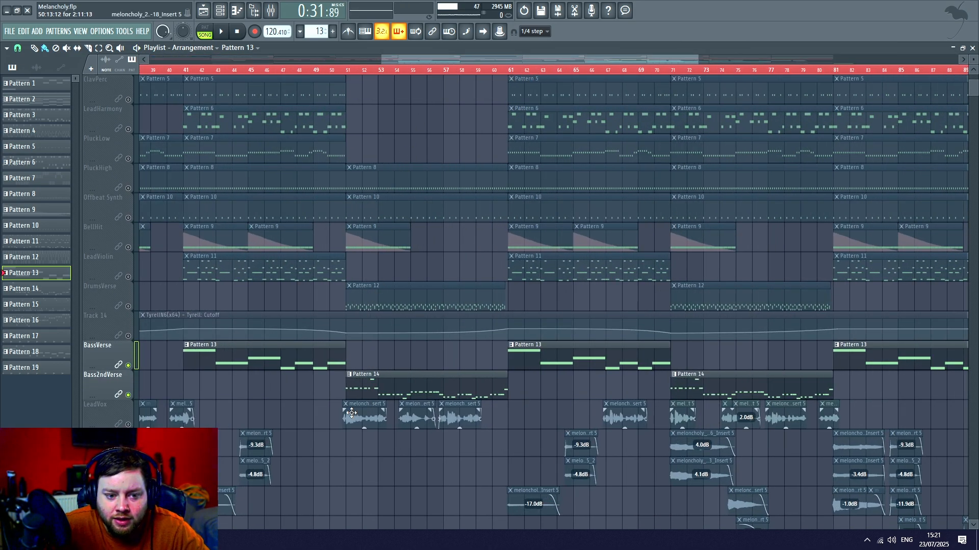
pyautogui.click(347, 71)
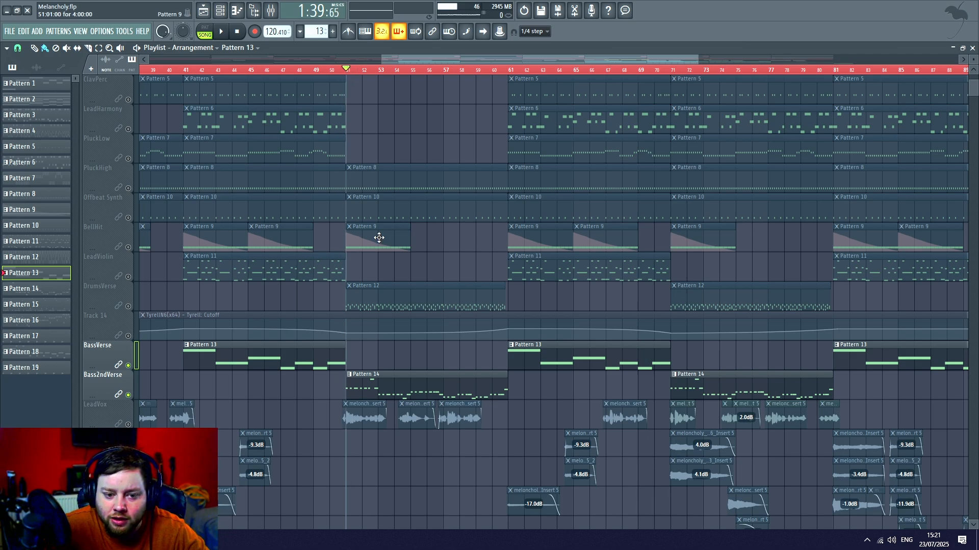
pyautogui.scroll(5, 418, 224)
pyautogui.scroll(-7, 423, 215)
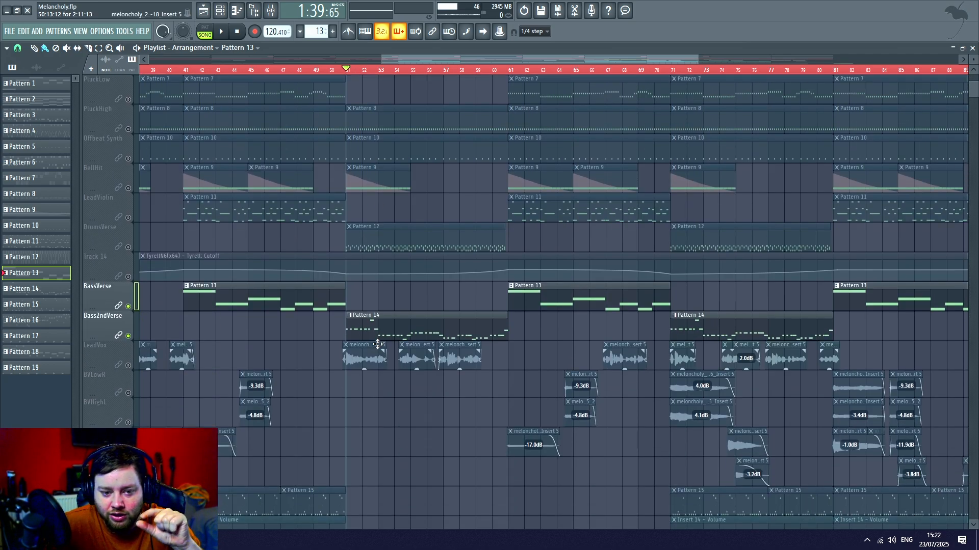
pyautogui.doubleClick(370, 325)
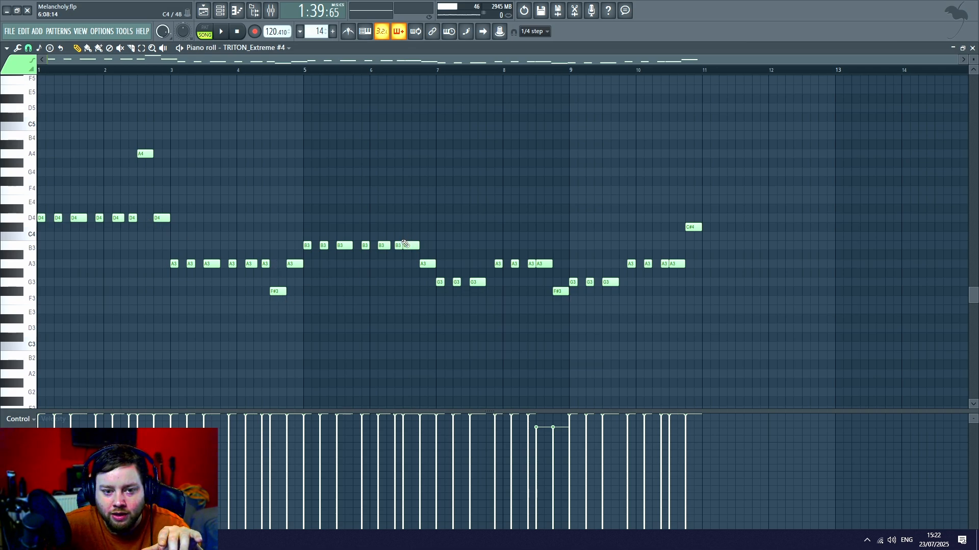
pyautogui.click(256, 15)
# - Play the Bass2ndVerse track's Pattern 14 from bar 51 and stop playback
pyautogui.scroll(5, 411, 174)
pyautogui.scroll(-4, 426, 240)
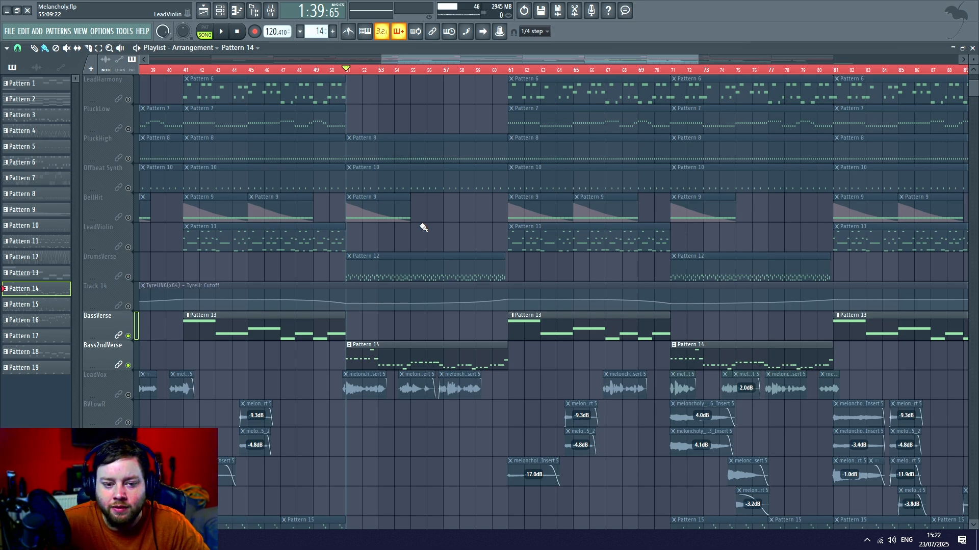
pyautogui.press('space')
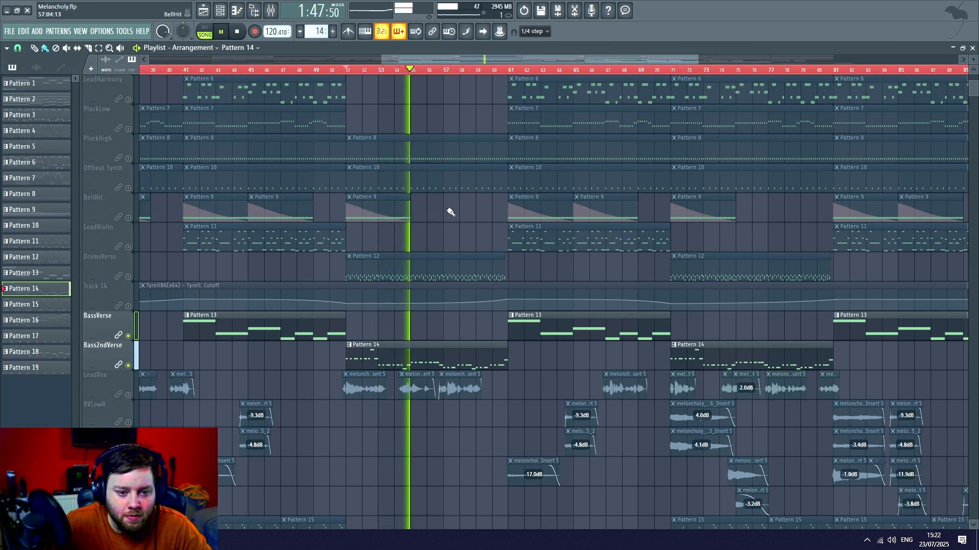
pyautogui.press('space')
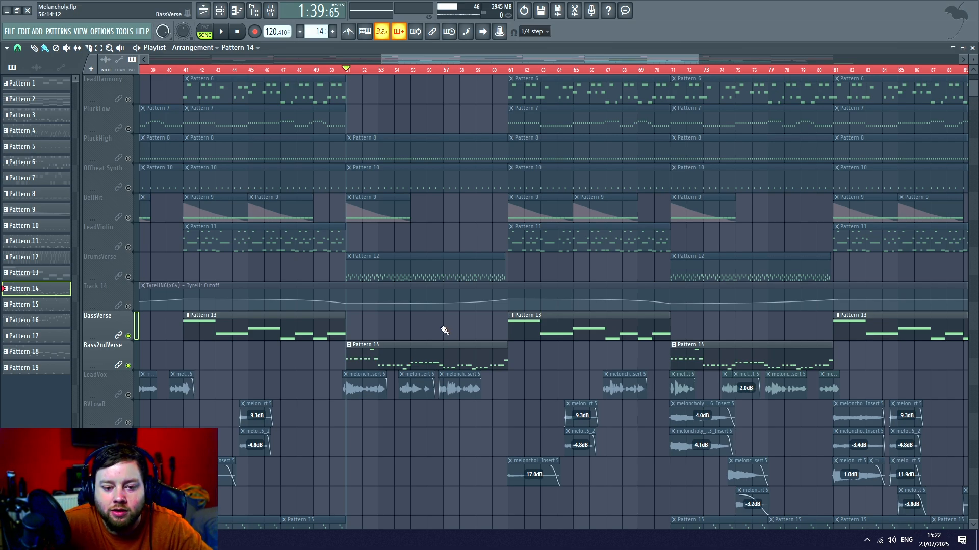
# - Solo the DrumsChorus track and place the song position at bar 11, where its first Pattern 4 clip starts
pyautogui.scroll(5, 433, 306)
pyautogui.scroll(1, 426, 185)
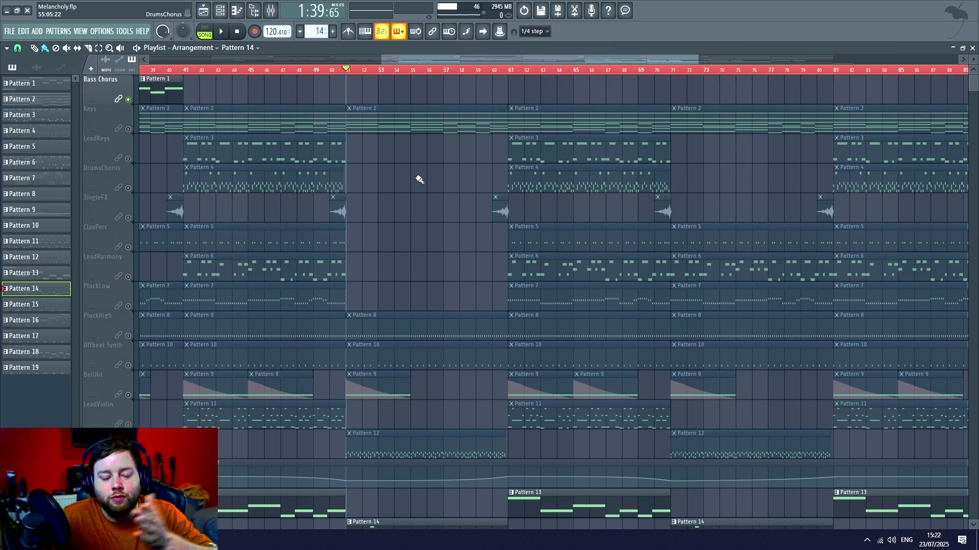
pyautogui.scroll(-5, 419, 180)
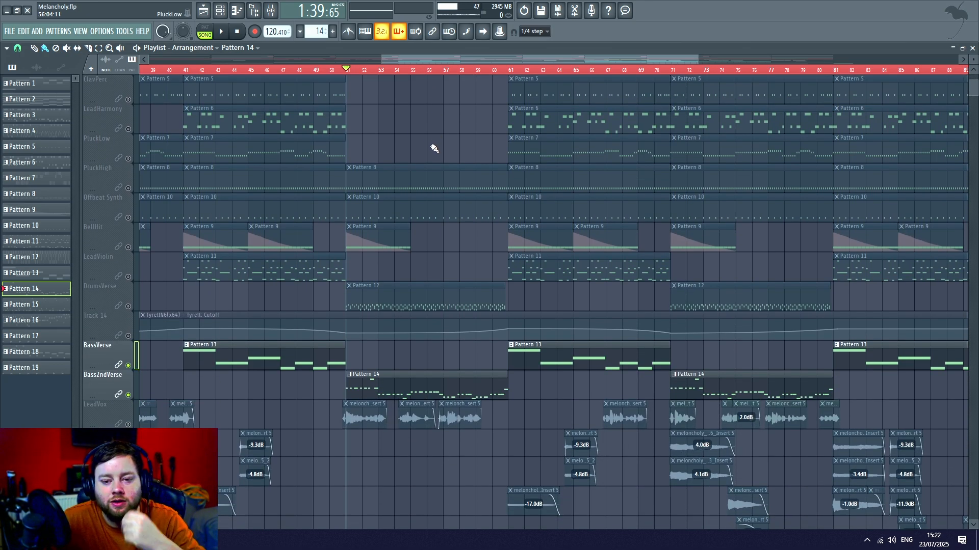
pyautogui.keyDown('ctrl'); pyautogui.scroll(-3, 434, 148); pyautogui.keyUp('ctrl')
pyautogui.scroll(5, 433, 148)
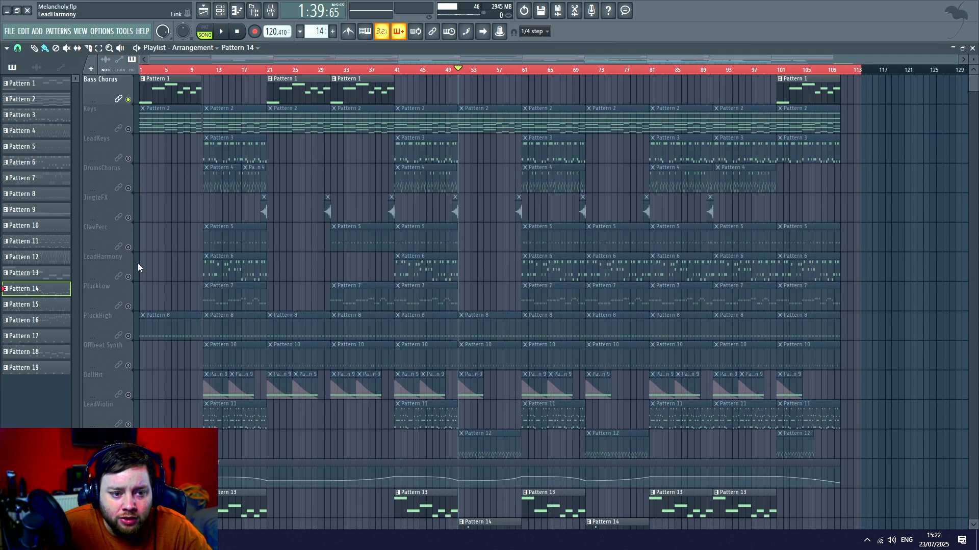
pyautogui.click(125, 182)
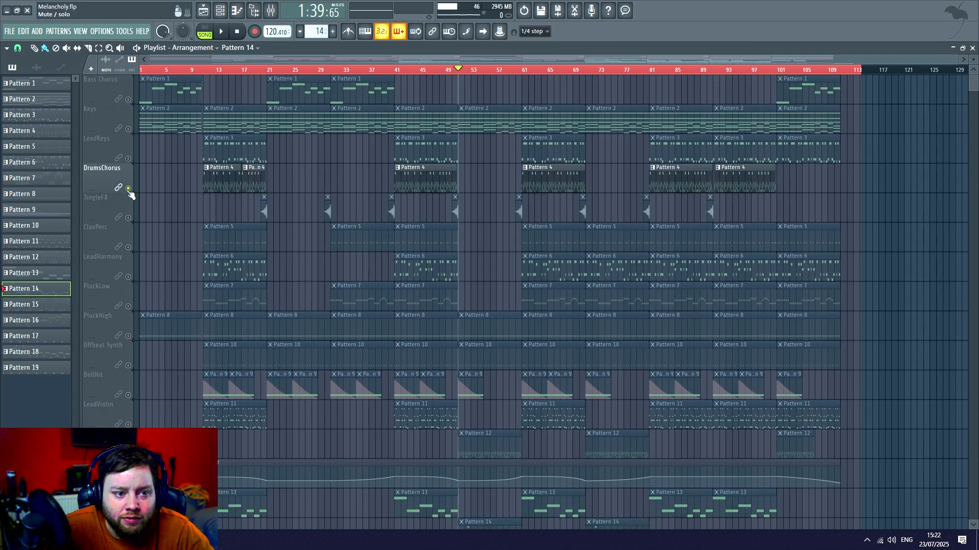
pyautogui.click(201, 70)
pyautogui.keyDown('ctrl'); pyautogui.scroll(4, 200, 71); pyautogui.keyUp('ctrl')
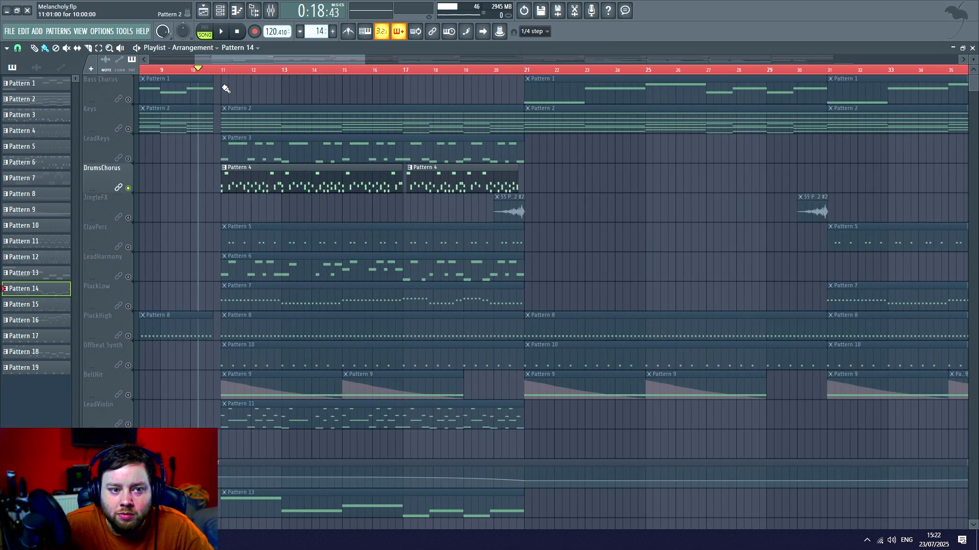
pyautogui.click(221, 69)
# - Open the LPD8 drum channel's FPC and audition its Kick, Snare, Hat1Hi, Hat1Lo and 54 Perc 01 pads
pyautogui.click(222, 11)
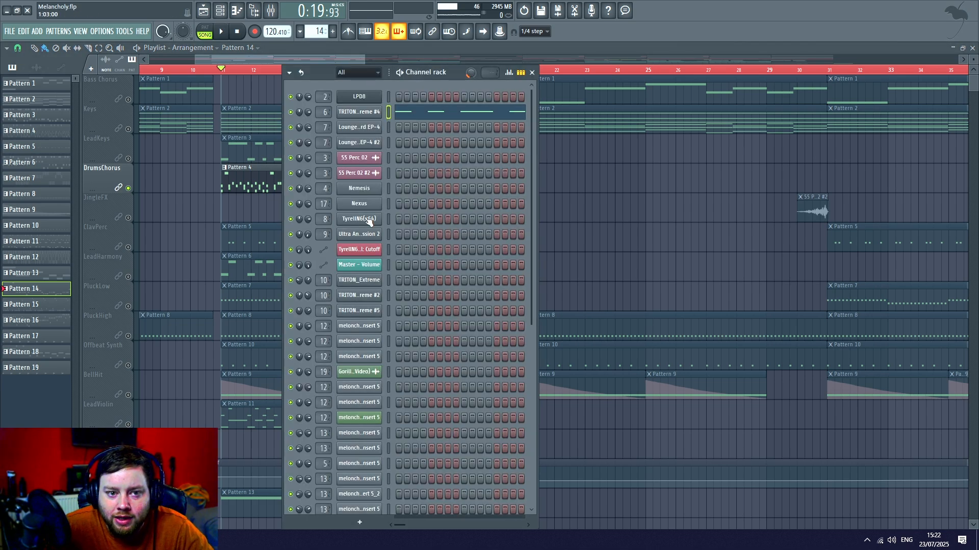
pyautogui.click(357, 97)
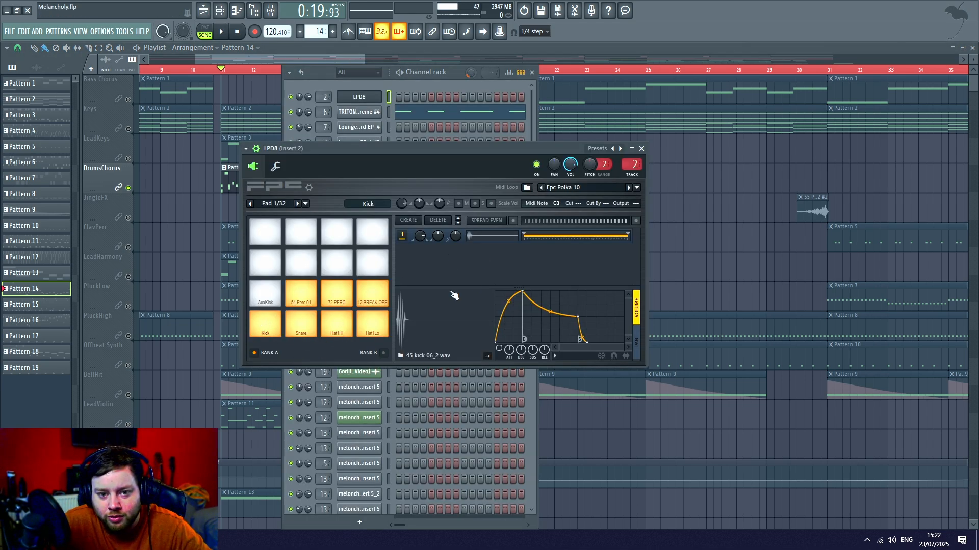
pyautogui.click(273, 330)
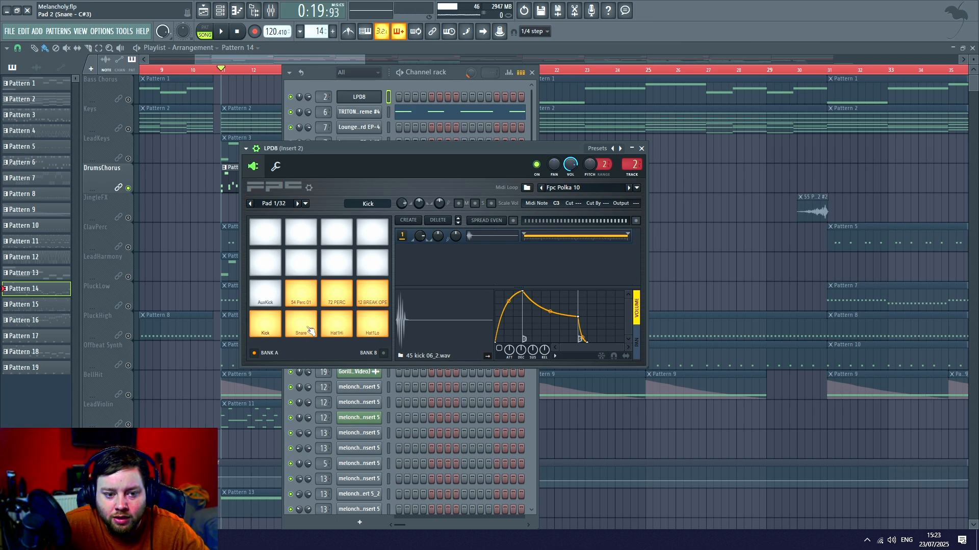
pyautogui.click(309, 327)
pyautogui.click(338, 323)
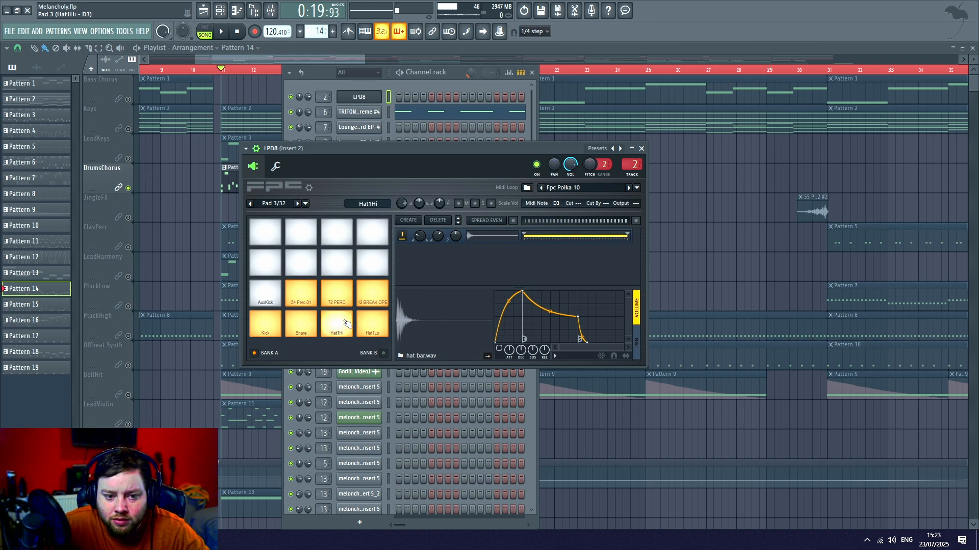
pyautogui.click(372, 327)
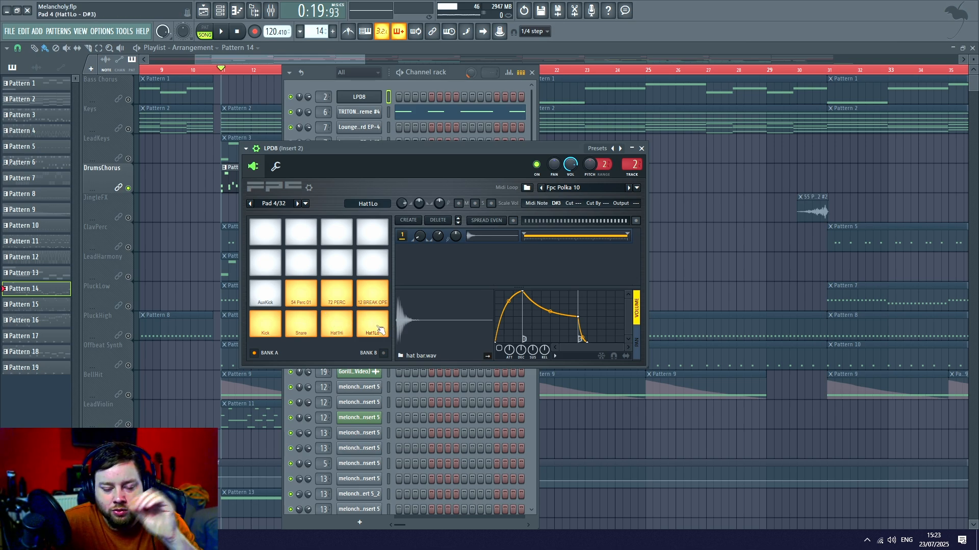
pyautogui.click(355, 329)
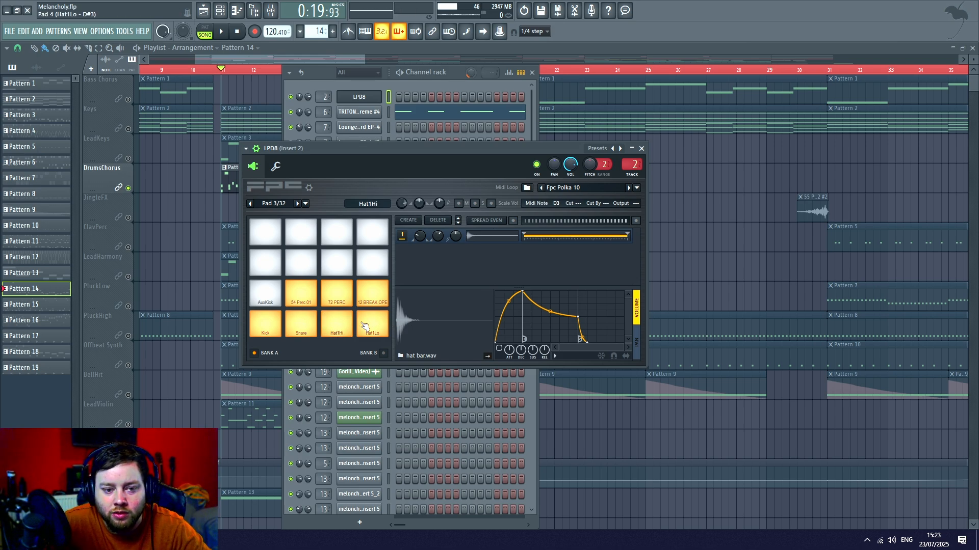
pyautogui.click(301, 294)
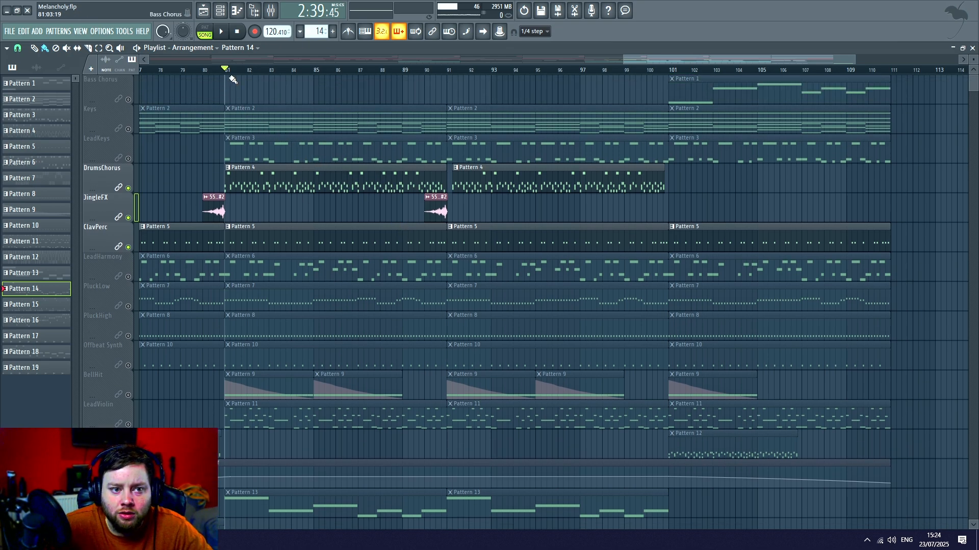
# - Play the soloed drum and percussion tracks from bar 81 and examine the clips across all playlist tracks
pyautogui.press('space')
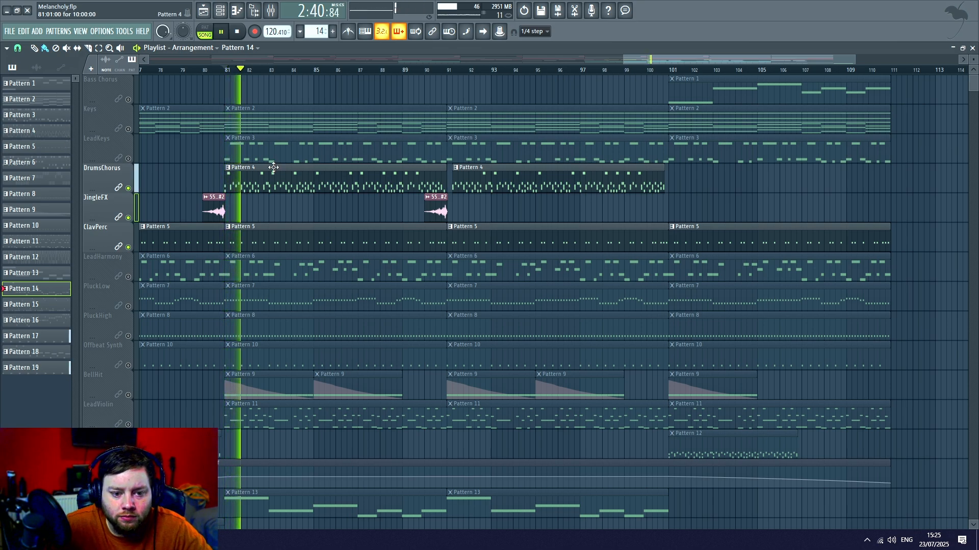
pyautogui.scroll(-1, 339, 163)
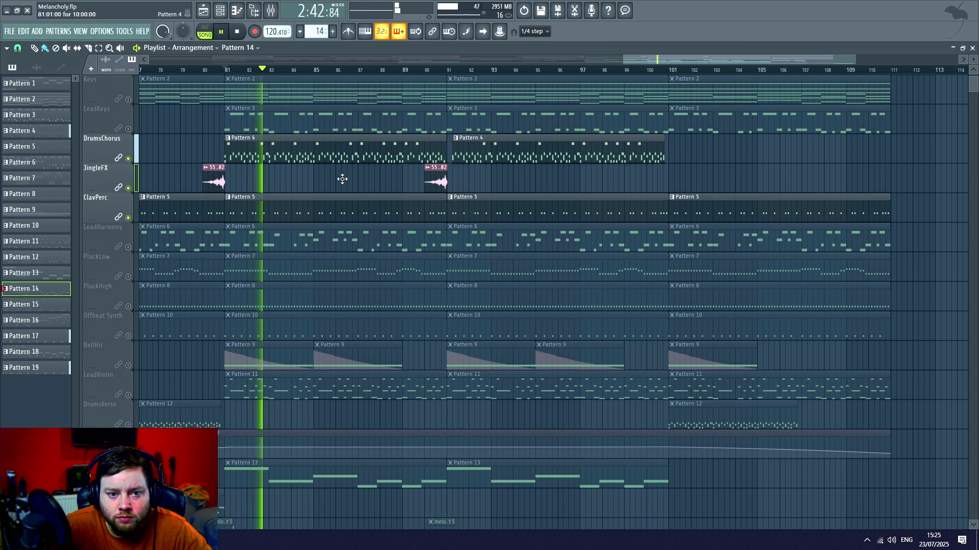
pyautogui.scroll(-4, 339, 177)
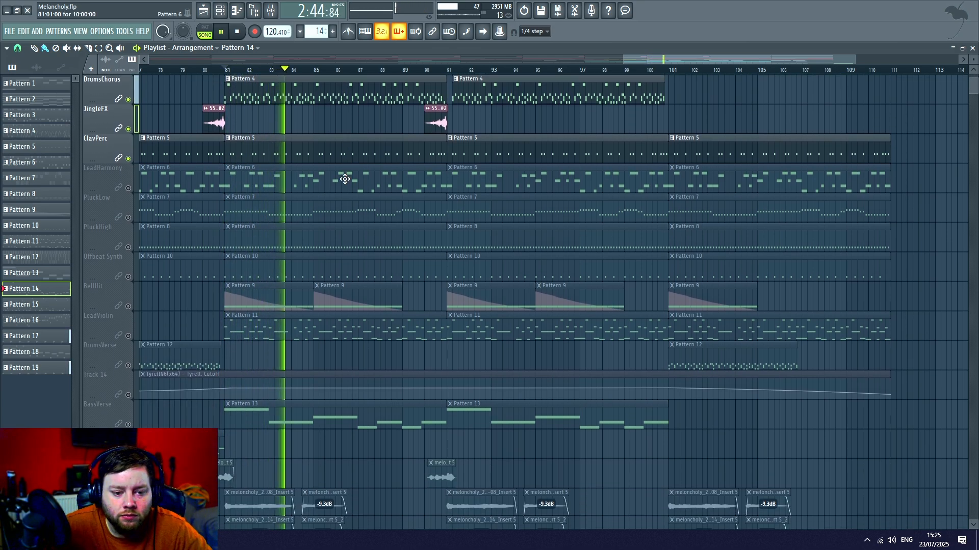
pyautogui.scroll(-3, 336, 175)
pyautogui.scroll(-3, 336, 175)
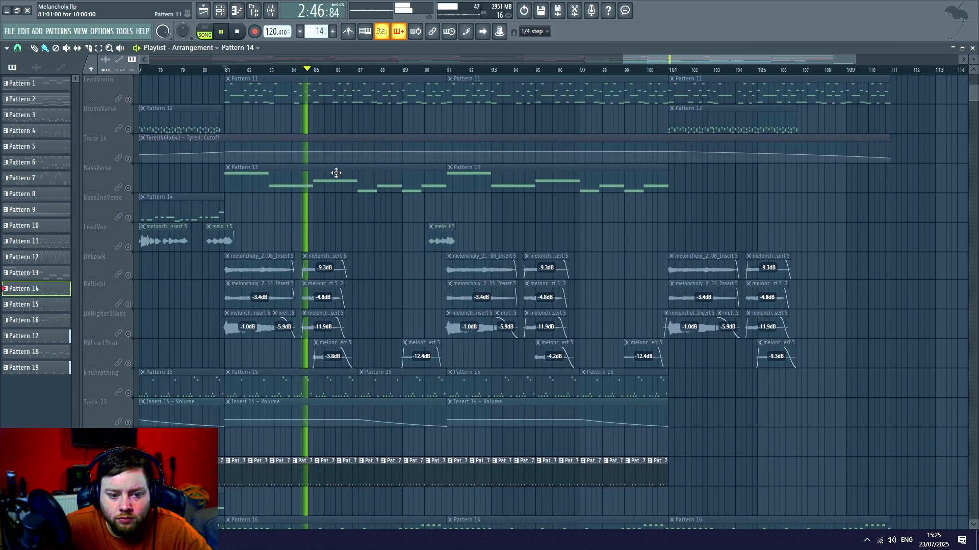
pyautogui.scroll(-2, 340, 176)
pyautogui.scroll(-1, 340, 173)
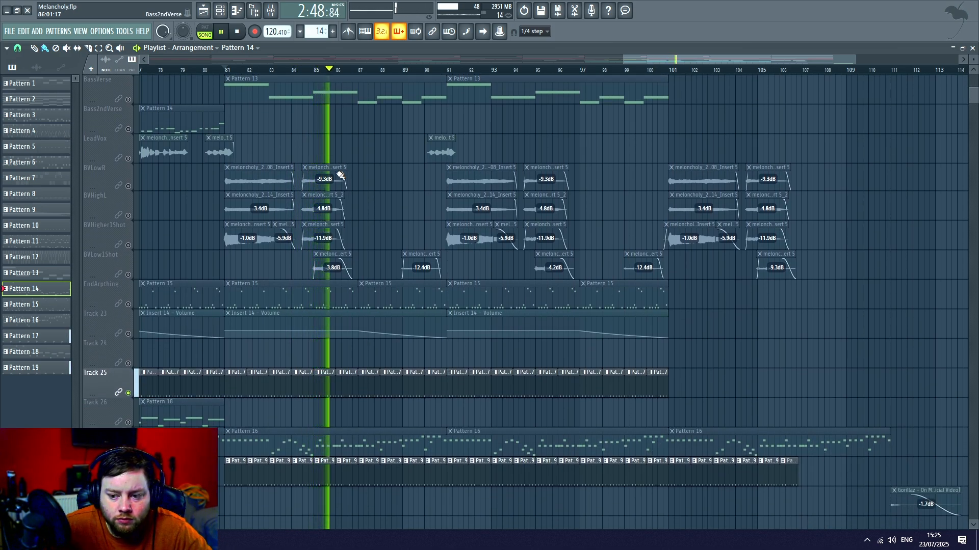
pyautogui.scroll(-3, 338, 175)
pyautogui.scroll(15, 338, 176)
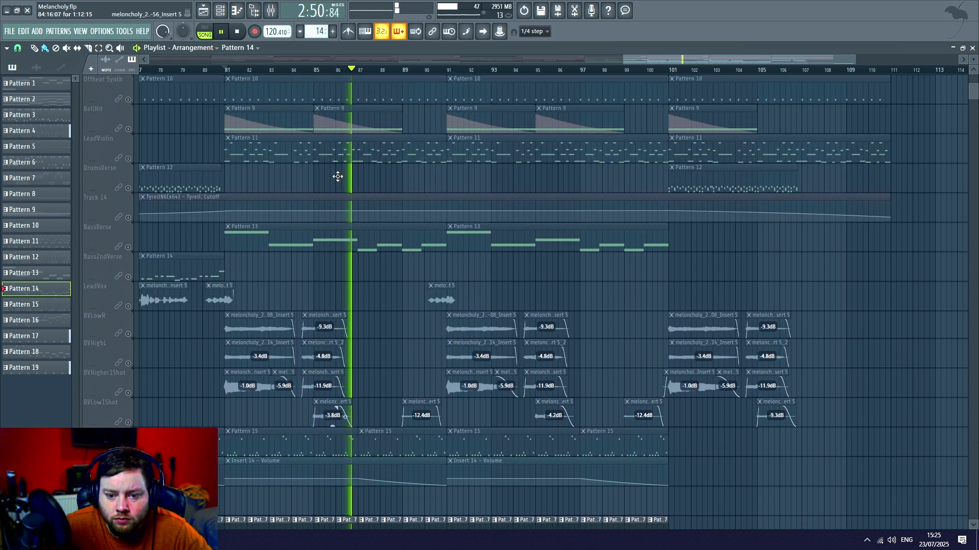
pyautogui.scroll(3, 338, 176)
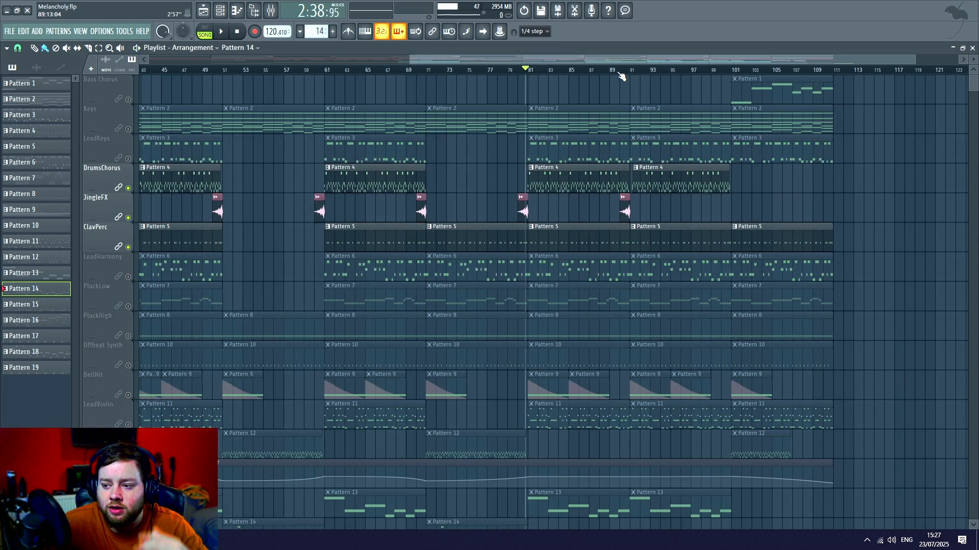
# - Place the song position at bar 21 and find the percussion clips on Track 25 that start there
pyautogui.scroll(2, 615, 74)
pyautogui.moveTo(624, 60); pyautogui.dragTo(333, 81)
pyautogui.scroll(-1, 260, 124)
pyautogui.scroll(-8, 260, 125)
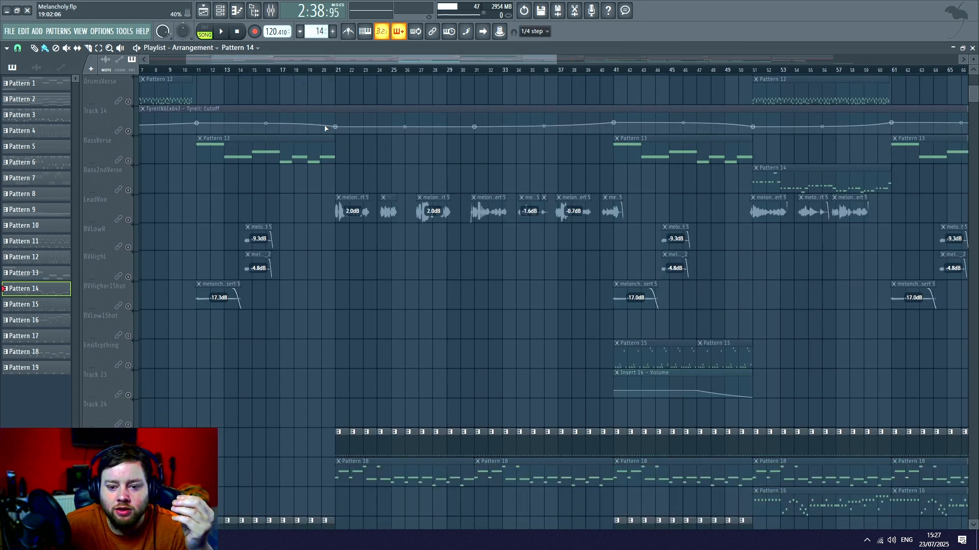
pyautogui.moveTo(312, 63); pyautogui.dragTo(293, 62)
pyautogui.click(374, 70)
pyautogui.scroll(6, 398, 179)
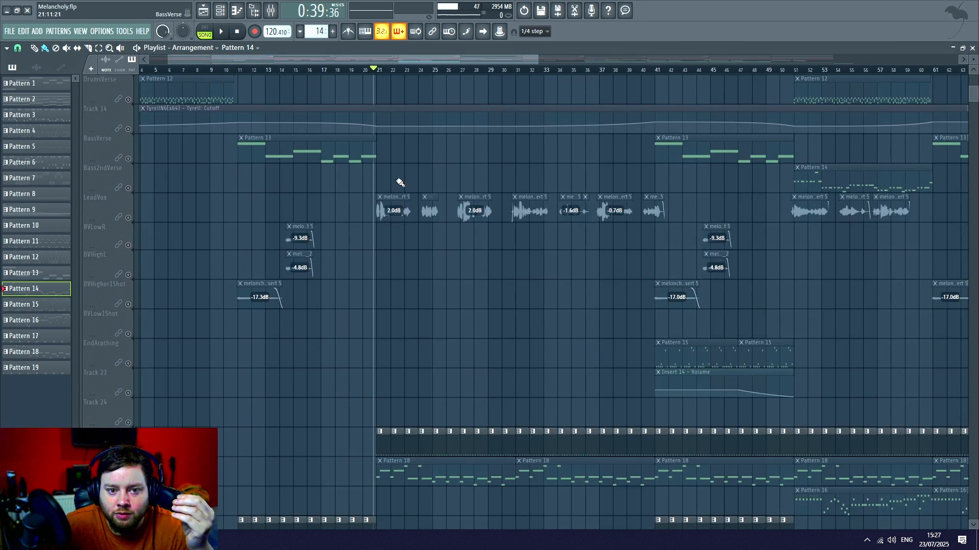
pyautogui.scroll(-2, 419, 234)
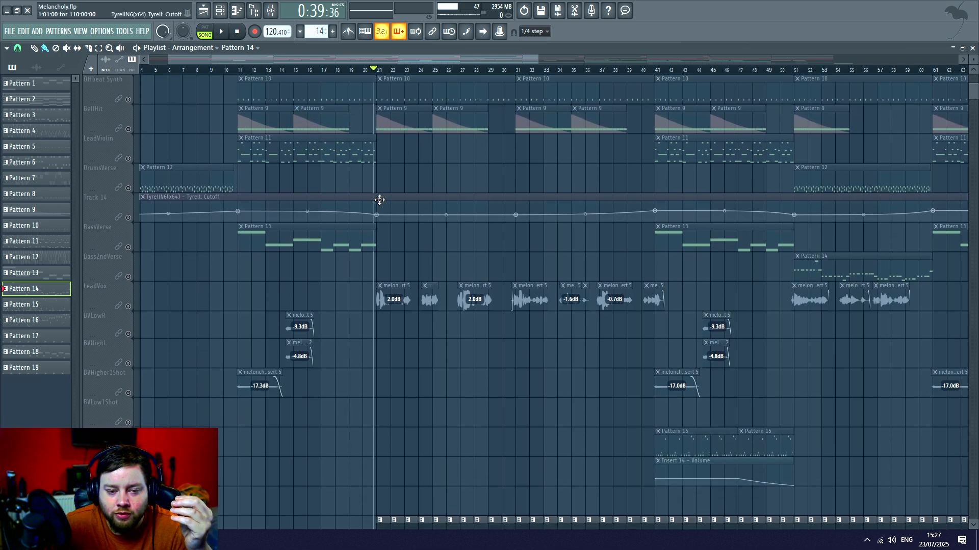
pyautogui.scroll(-3, 383, 196)
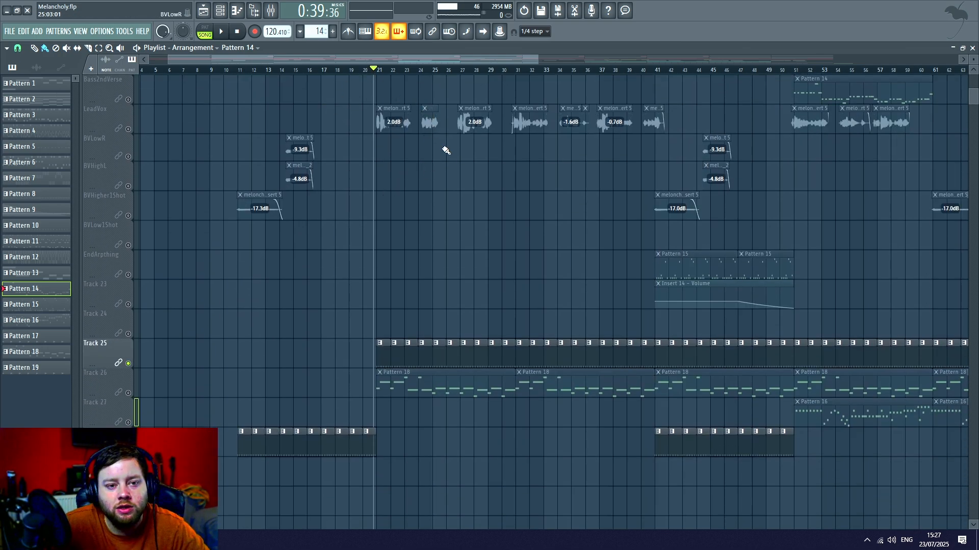
# - Play Track 25's Pattern 17 clips from bar 21, review the surrounding tracks, and stop playback
pyautogui.press('space')
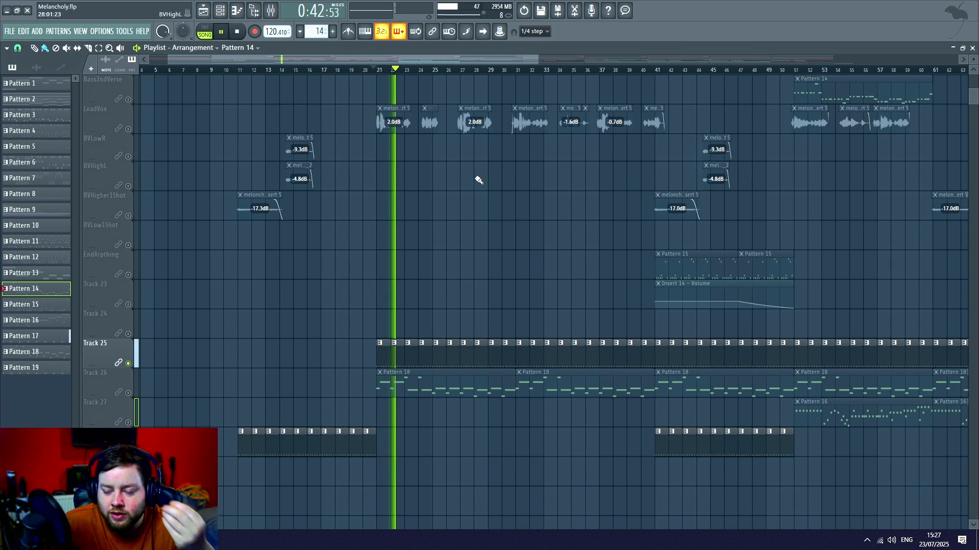
pyautogui.scroll(3, 454, 224)
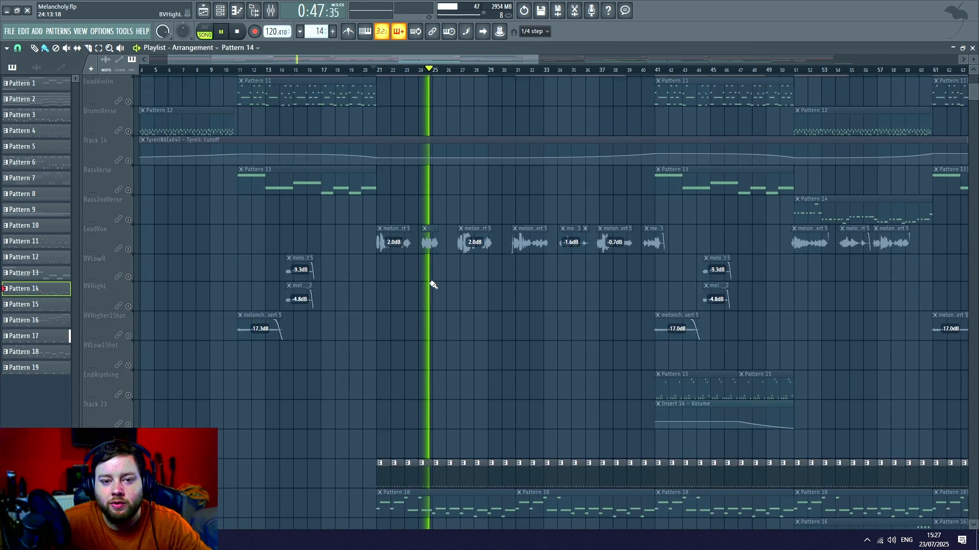
pyautogui.scroll(4, 429, 270)
pyautogui.scroll(-1, 583, 338)
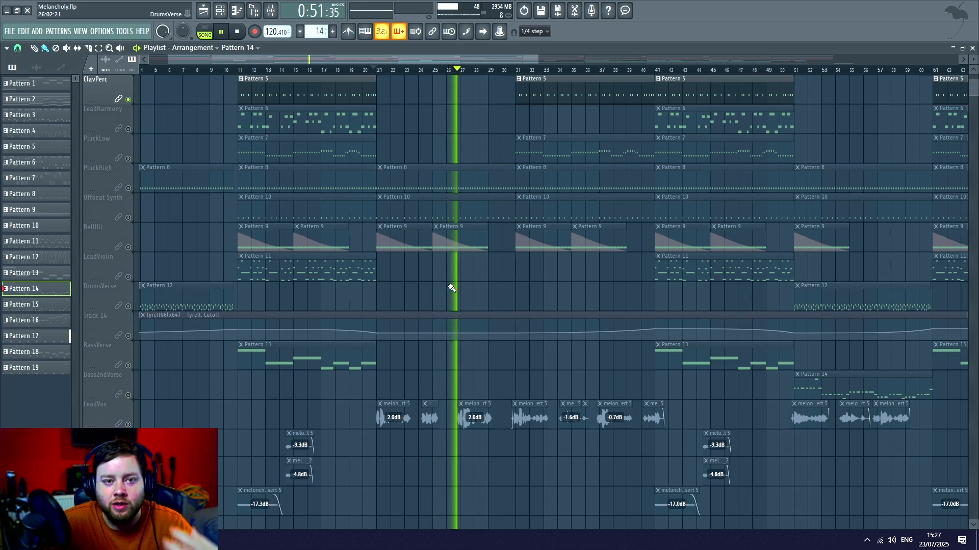
pyautogui.scroll(-2, 447, 279)
pyautogui.scroll(-5, 446, 279)
pyautogui.press('space')
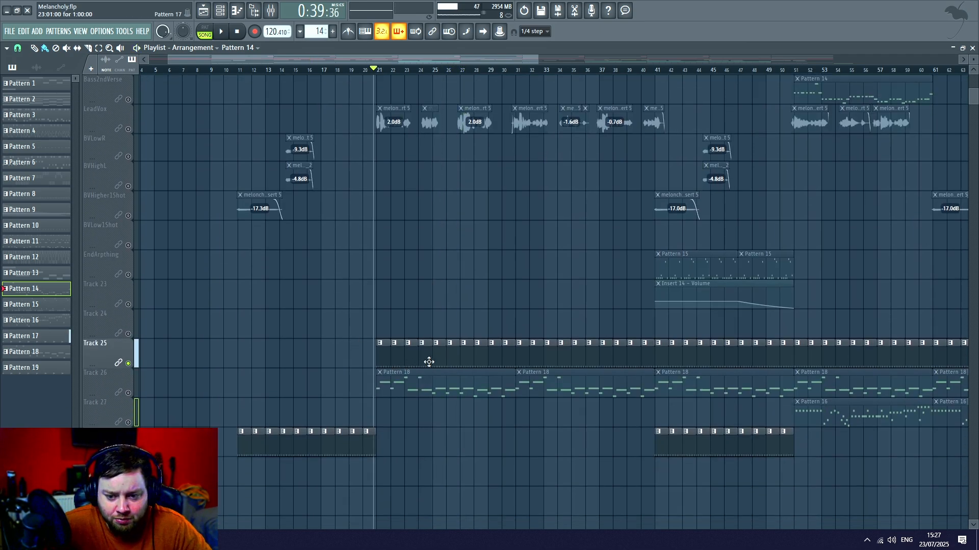
# - Play the Pattern 19 clips from bar 11 and toggle Track 25's mute
pyautogui.click(656, 70)
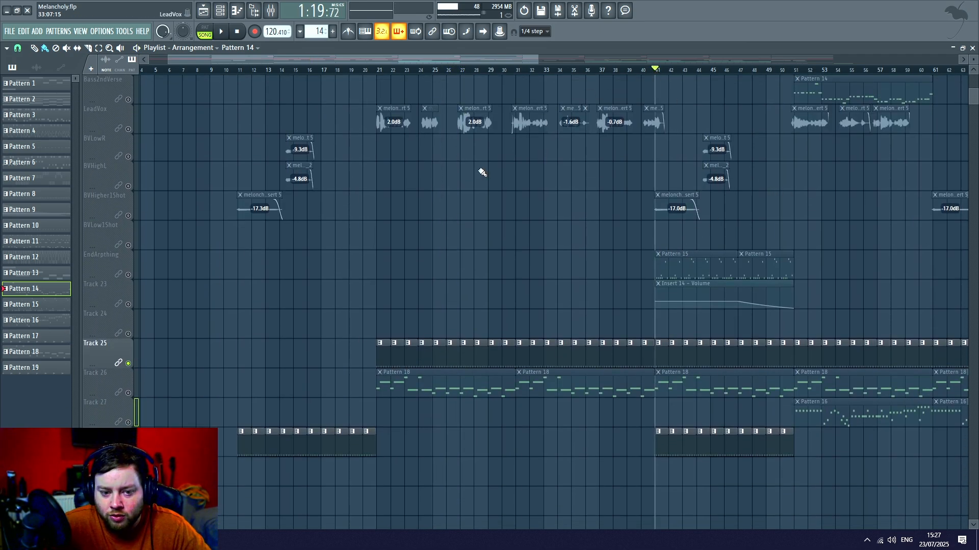
pyautogui.click(235, 70)
pyautogui.press('space')
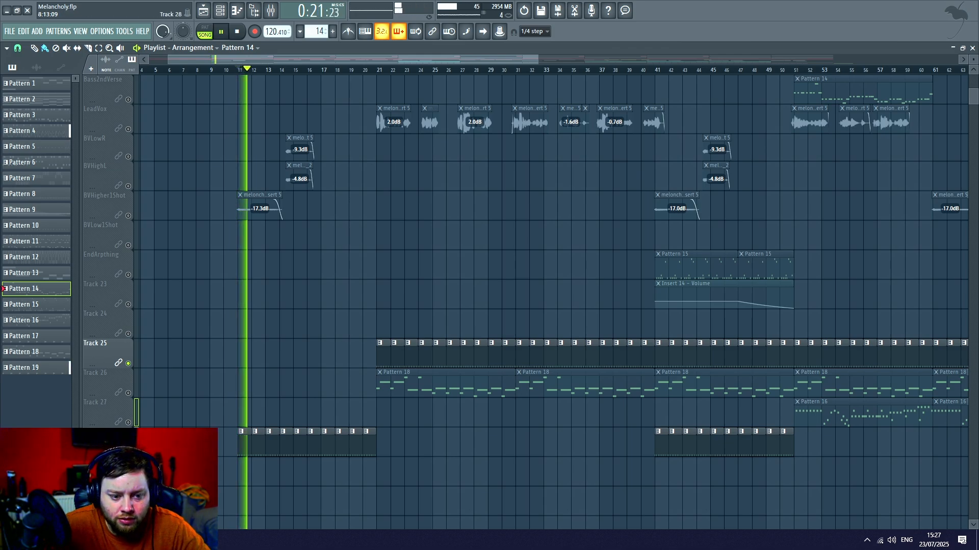
pyautogui.click(128, 364)
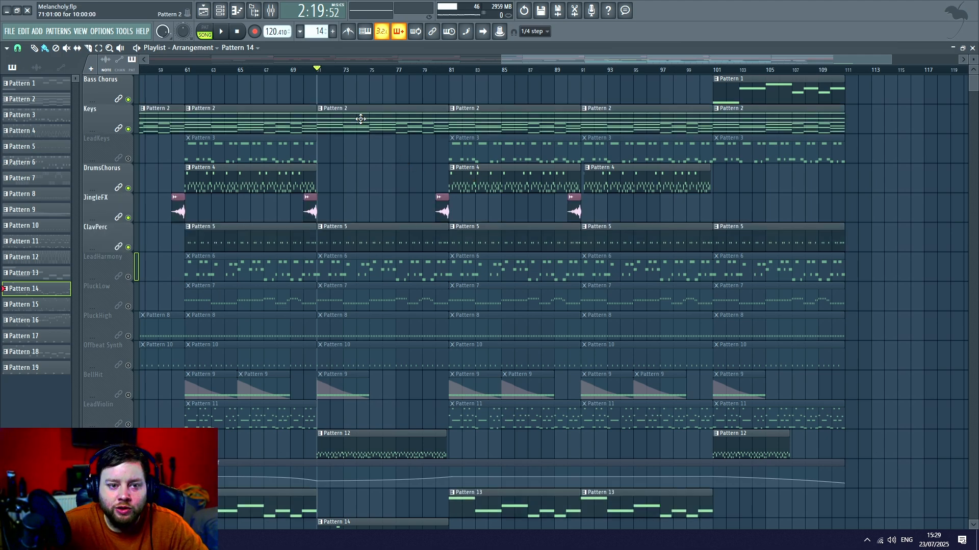
# - Examine which drum, bass and keys clips are active in the arrangement from bar 71 onward
pyautogui.scroll(-5, 449, 262)
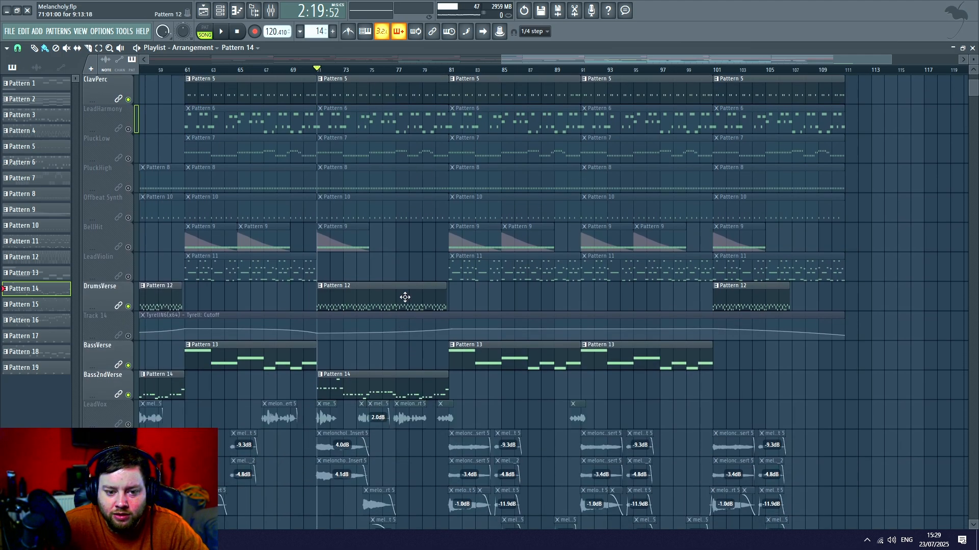
pyautogui.scroll(-6, 453, 193)
pyautogui.scroll(11, 519, 204)
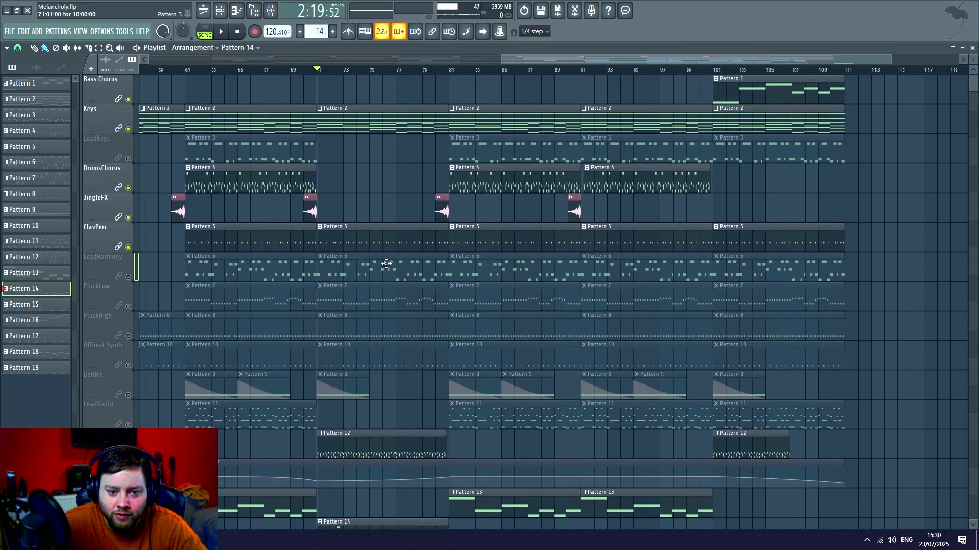
pyautogui.scroll(-6, 385, 262)
pyautogui.scroll(6, 433, 247)
pyautogui.scroll(1, 478, 182)
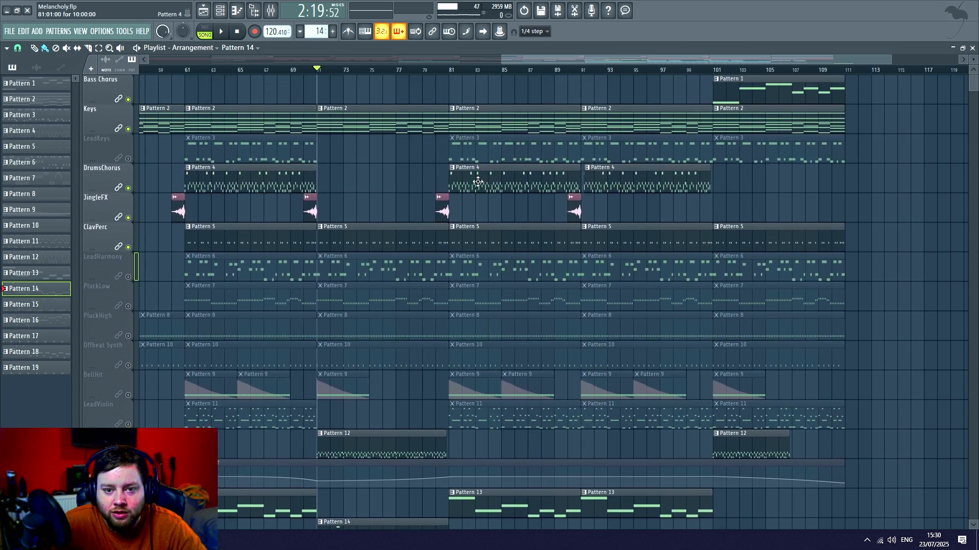
pyautogui.scroll(-10, 509, 153)
pyautogui.scroll(10, 581, 212)
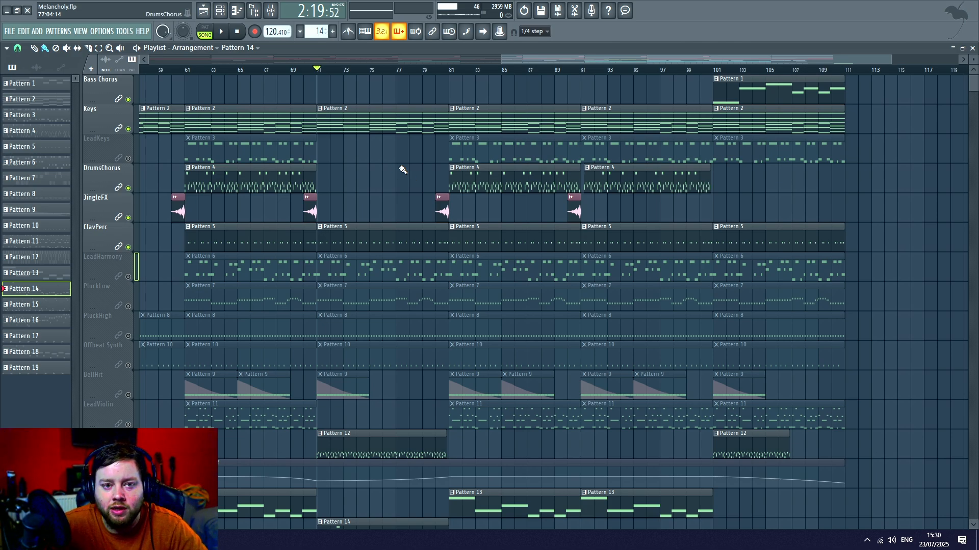
# - Play the combined drums, bass and keys from bar 71 through the chorus and stop playback
pyautogui.press('space')
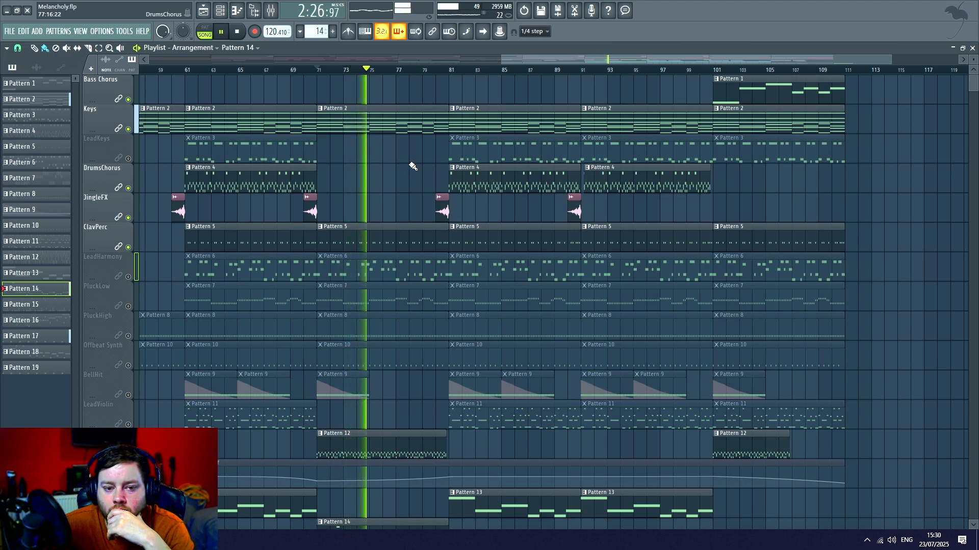
pyautogui.moveTo(612, 59)
pyautogui.mouseDown()
pyautogui.moveTo(631, 60)
pyautogui.moveTo(606, 59)
pyautogui.mouseUp()
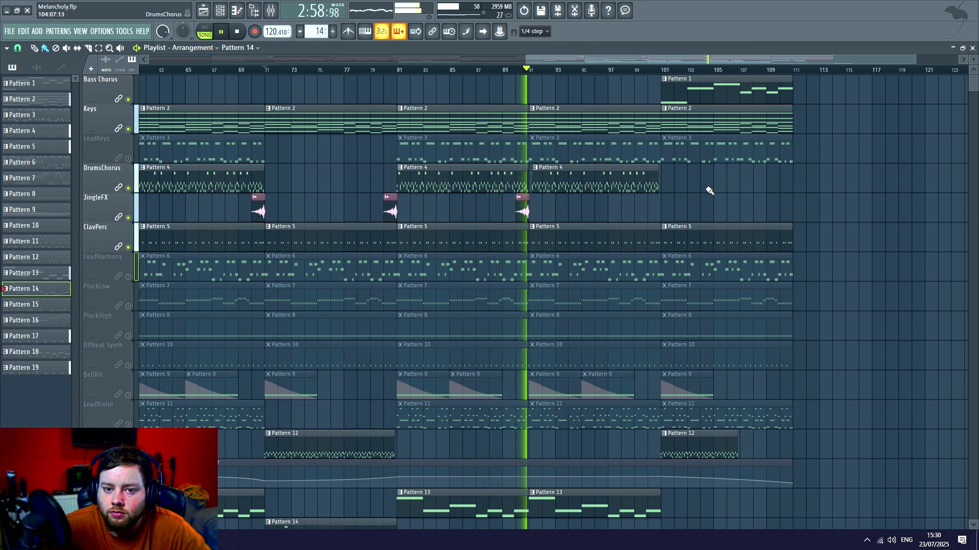
pyautogui.press('space')
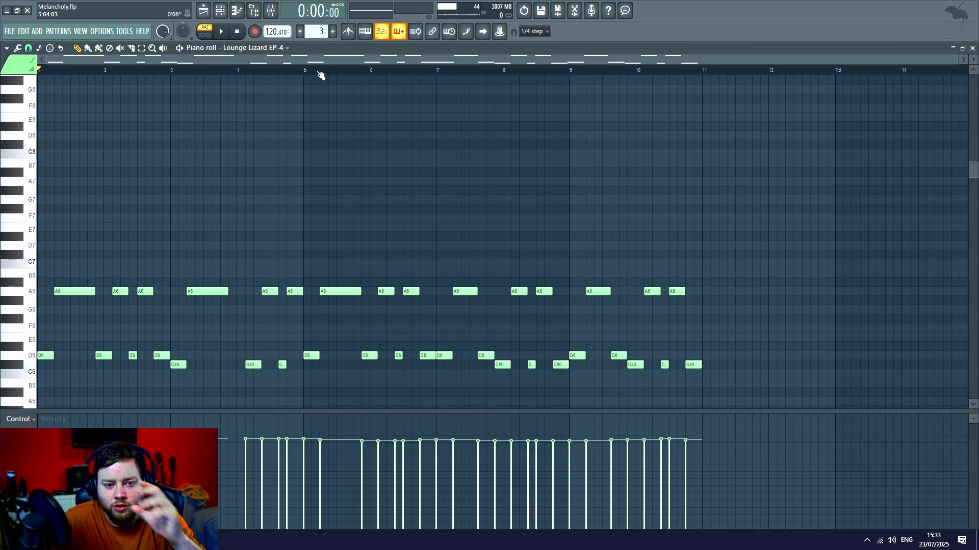
# - Show the channel rack, look through its channels for Pattern 3, and hide it again
pyautogui.press('F6')
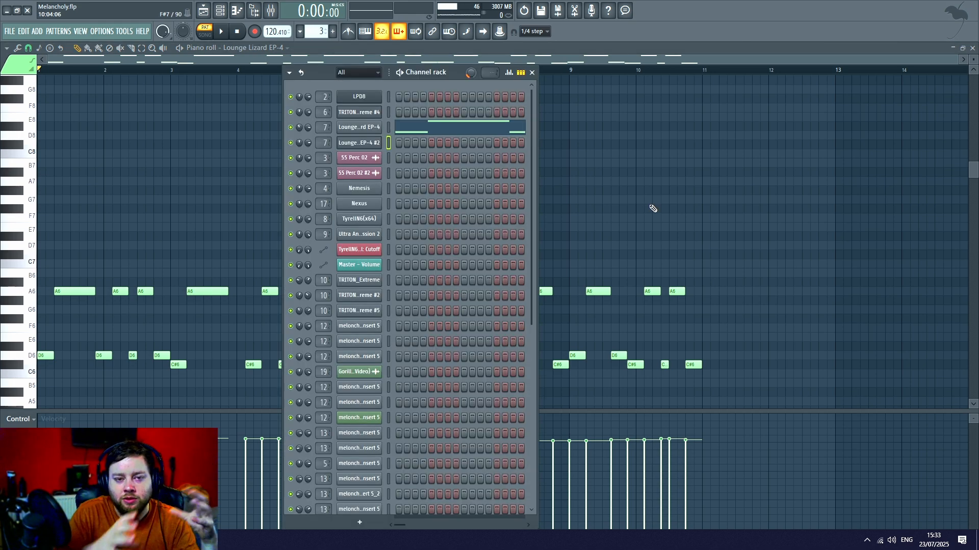
pyautogui.scroll(-10, 453, 214)
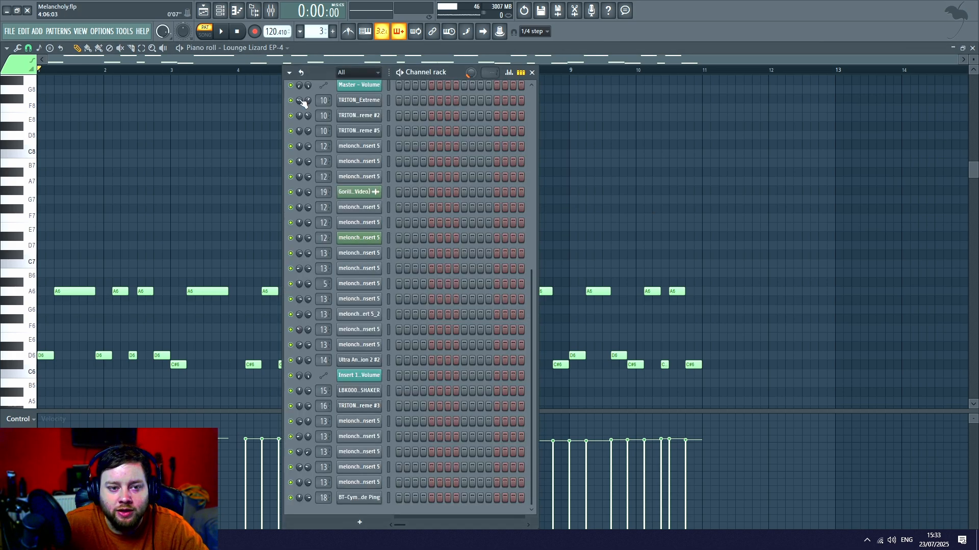
pyautogui.press('F6')
# - Play Pattern 3's Lounge Lizard EP-4 notes, shrink the velocity pane to enlarge the note area, and stop playback
pyautogui.scroll(1, 233, 70)
pyautogui.moveTo(158, 60); pyautogui.dragTo(124, 60)
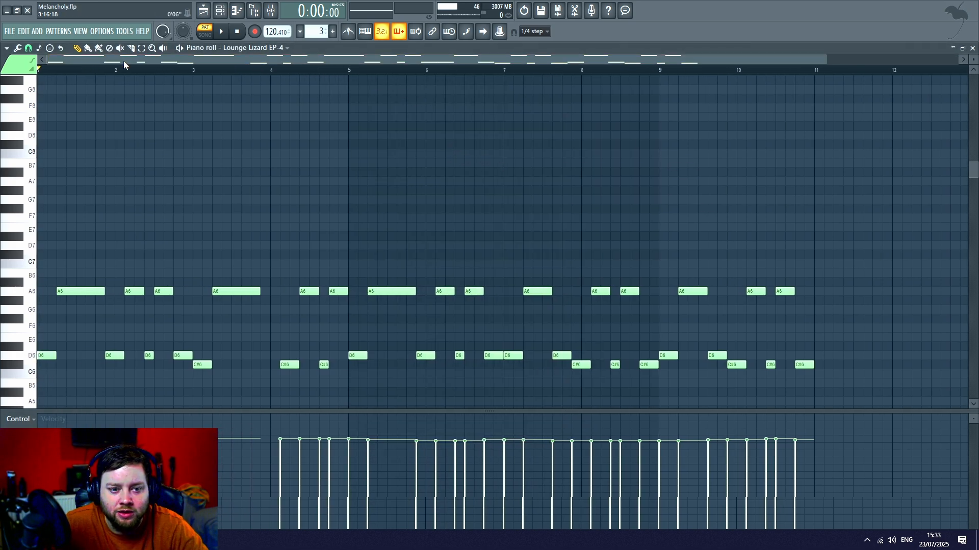
pyautogui.press('space')
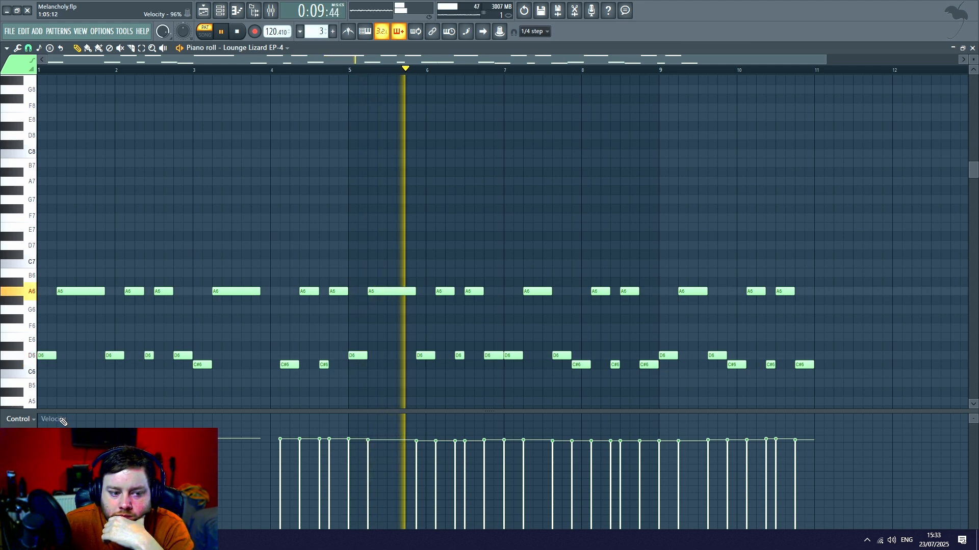
pyautogui.moveTo(59, 411); pyautogui.dragTo(59, 440)
pyautogui.scroll(-3, 147, 276)
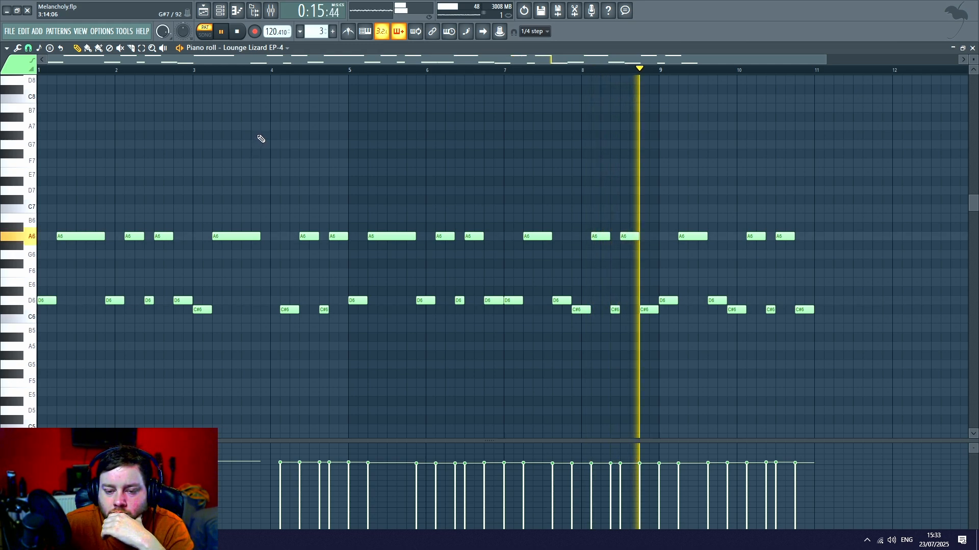
pyautogui.click(239, 33)
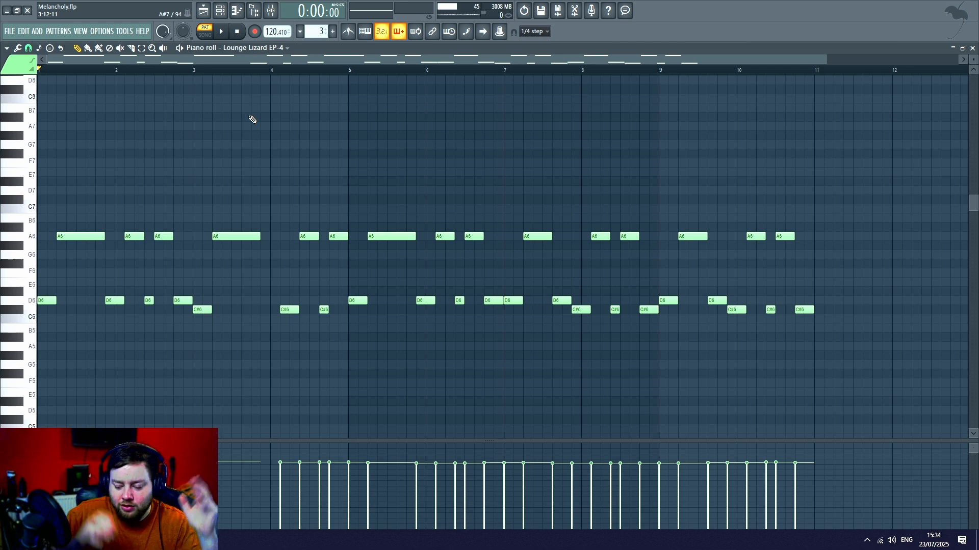
# - Return to the playlist and open the LeadHarmony track's Pattern 6 Nemesis notes in the piano roll
pyautogui.click(219, 10)
pyautogui.click(220, 10)
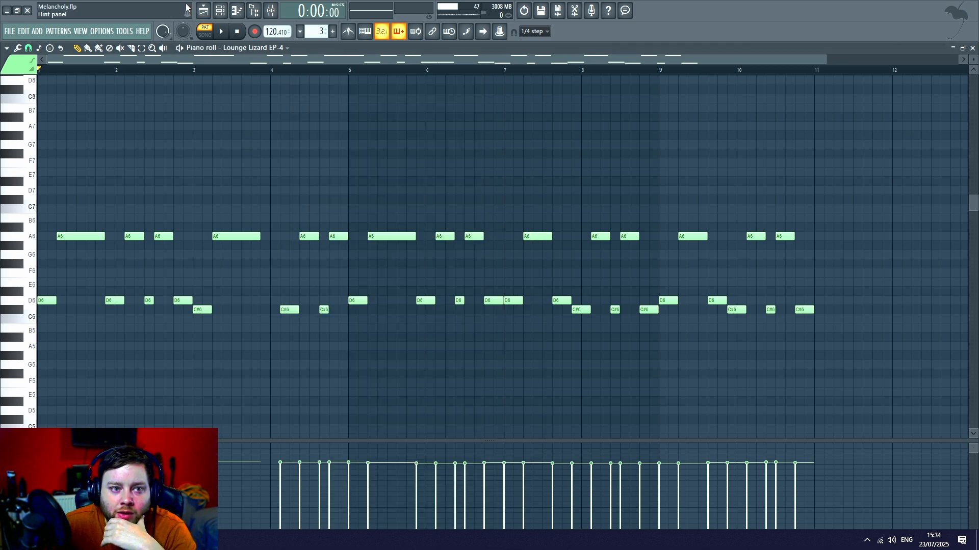
pyautogui.click(204, 11)
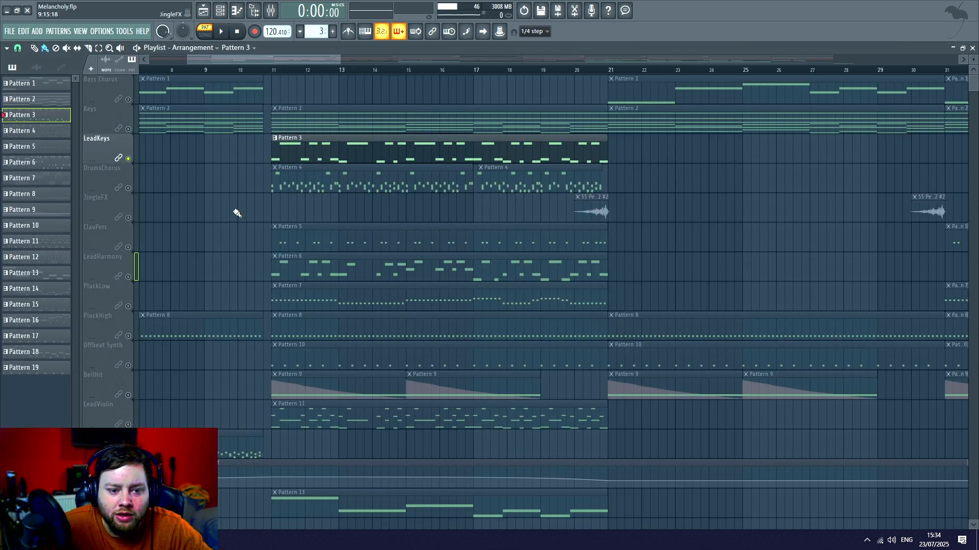
pyautogui.scroll(-3, 227, 224)
pyautogui.scroll(-12, 226, 224)
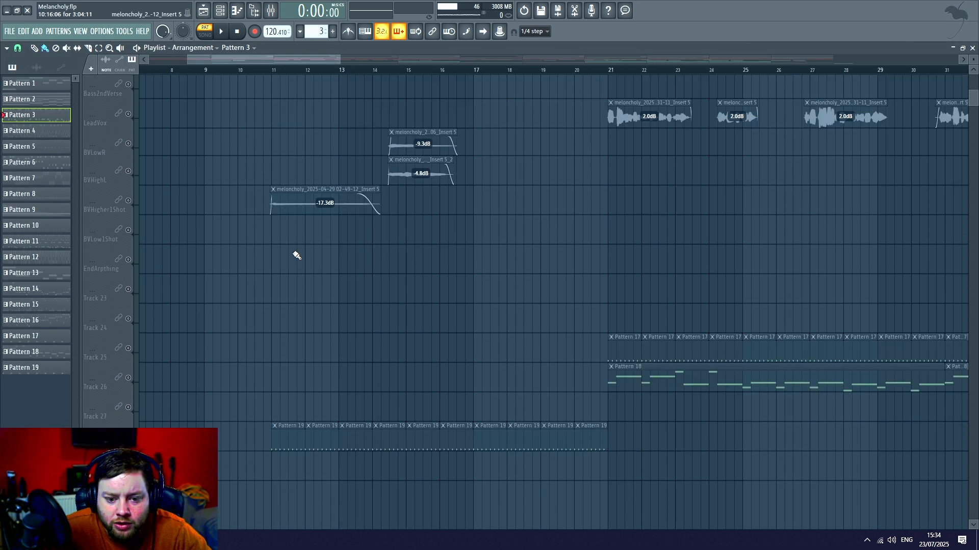
pyautogui.scroll(13, 289, 299)
pyautogui.scroll(1, 289, 299)
pyautogui.doubleClick(290, 238)
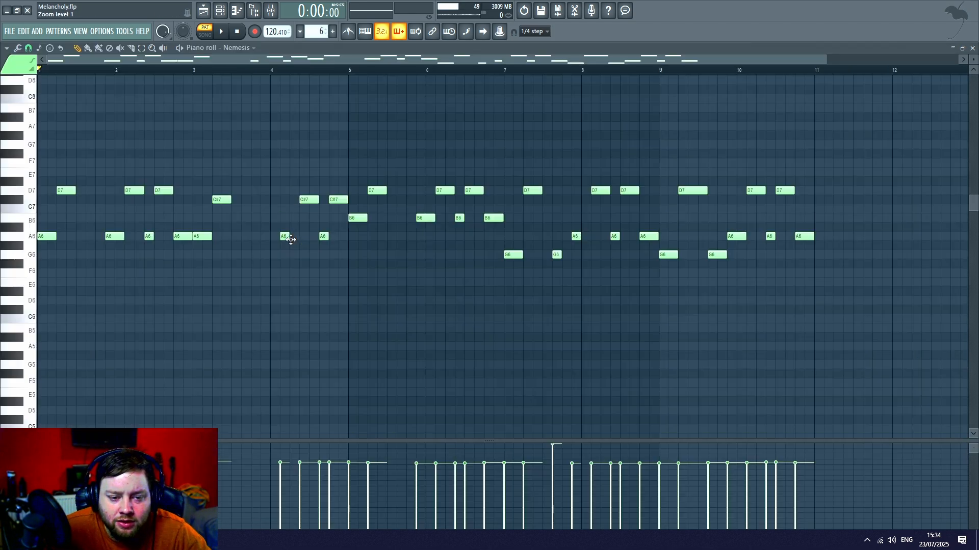
# - Examine the Nemesis instrument used for the LeadHarmony part, set to the Distant key STS preset, and close its window
pyautogui.scroll(-1, 351, 79)
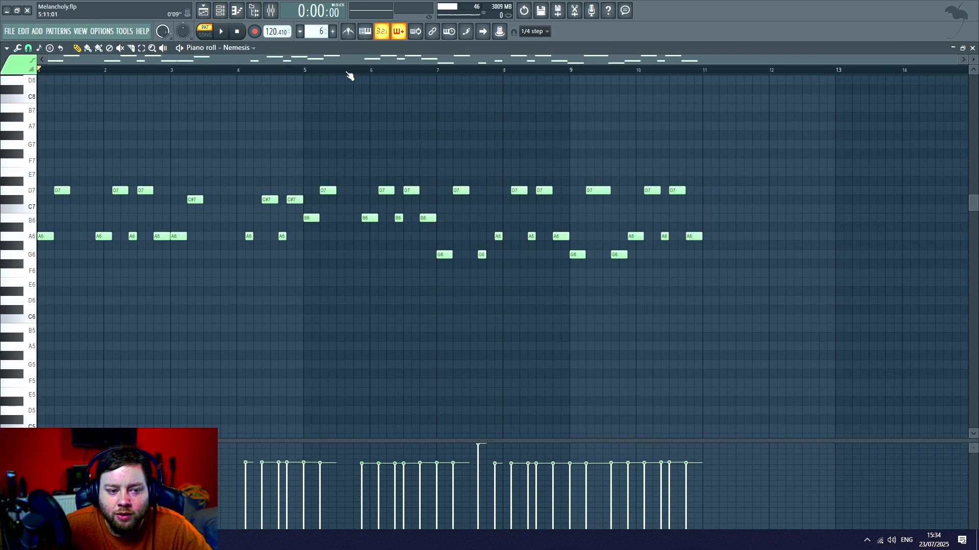
pyautogui.click(236, 11)
pyautogui.click(344, 168)
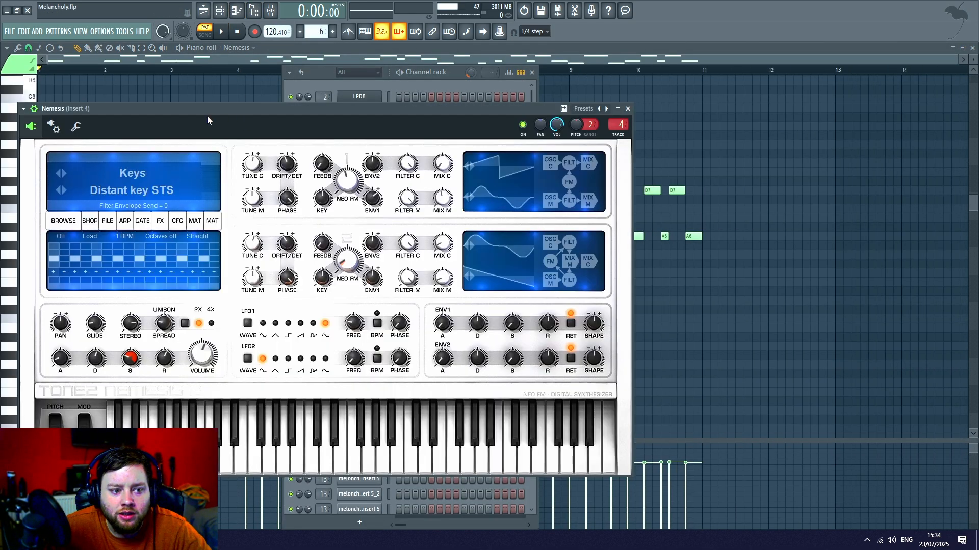
pyautogui.moveTo(207, 109); pyautogui.dragTo(359, 74)
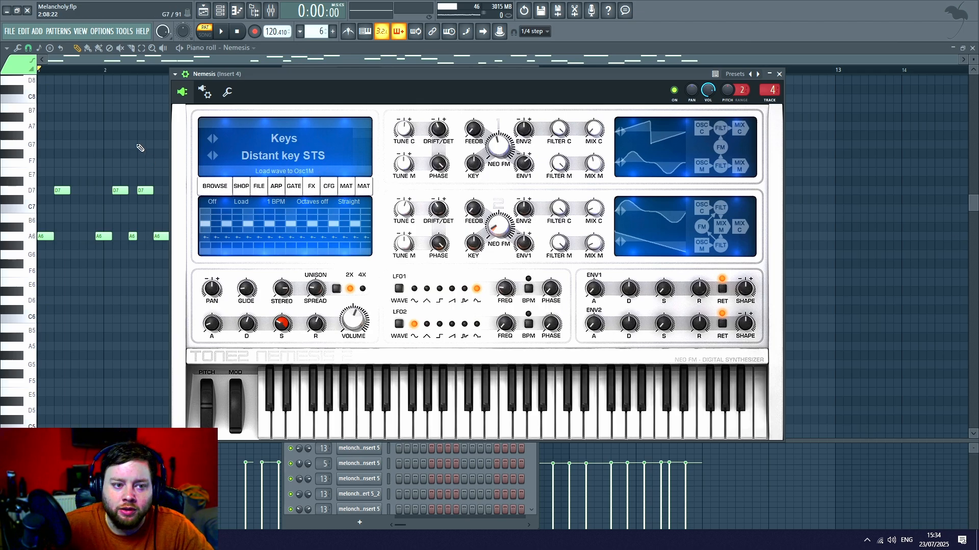
pyautogui.press('Escape')
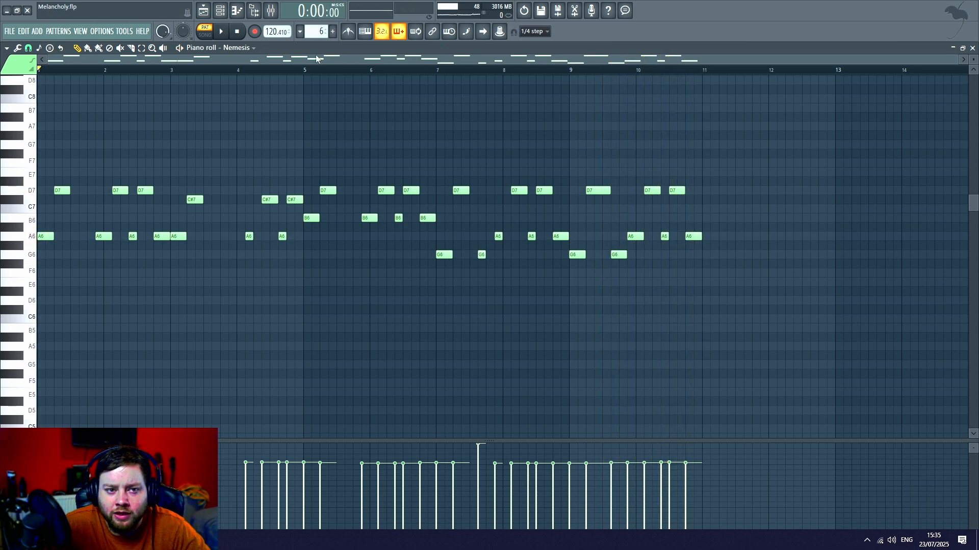
# - Return to the playlist, solo the LeadViolin track, and open its Pattern 11 notes in the piano roll
pyautogui.click(221, 12)
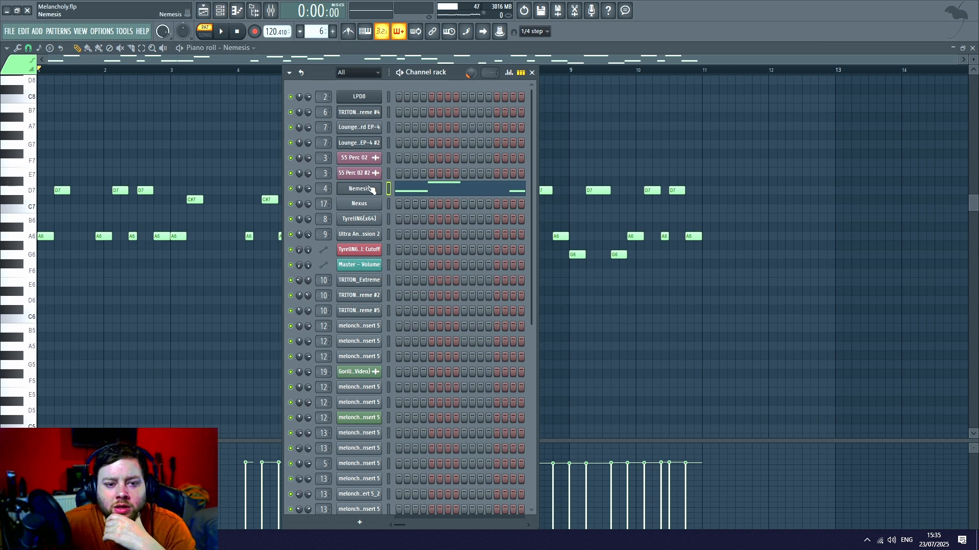
pyautogui.press('F5')
pyautogui.scroll(-3, 215, 199)
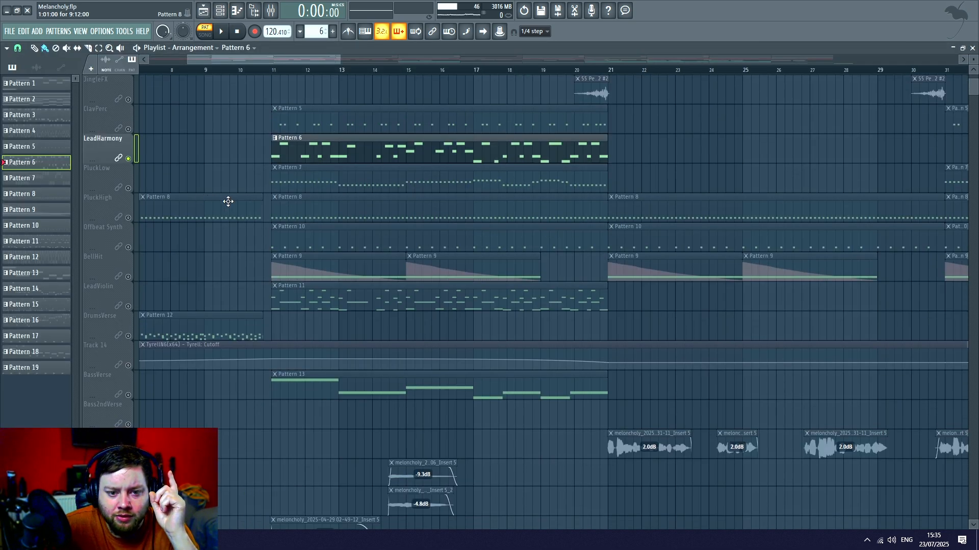
pyautogui.click(127, 307)
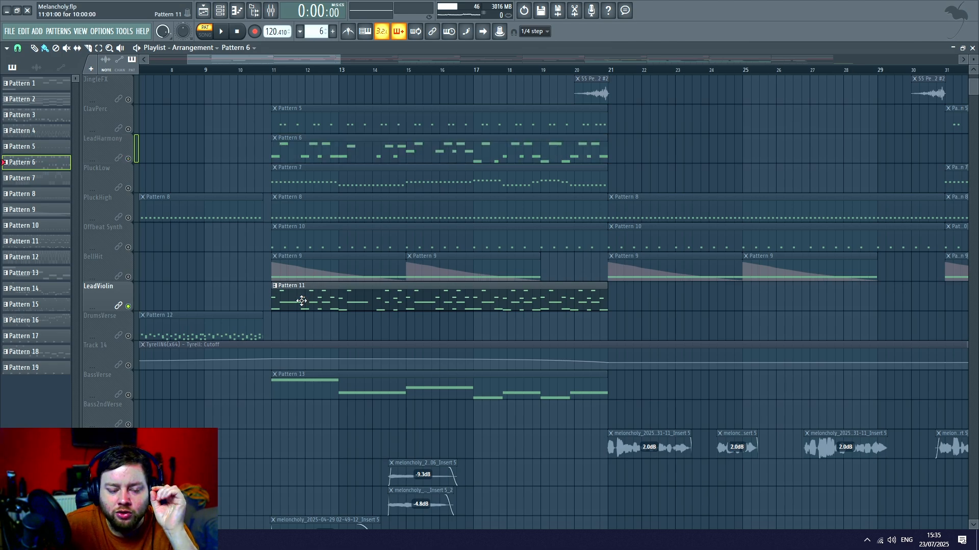
pyautogui.doubleClick(302, 301)
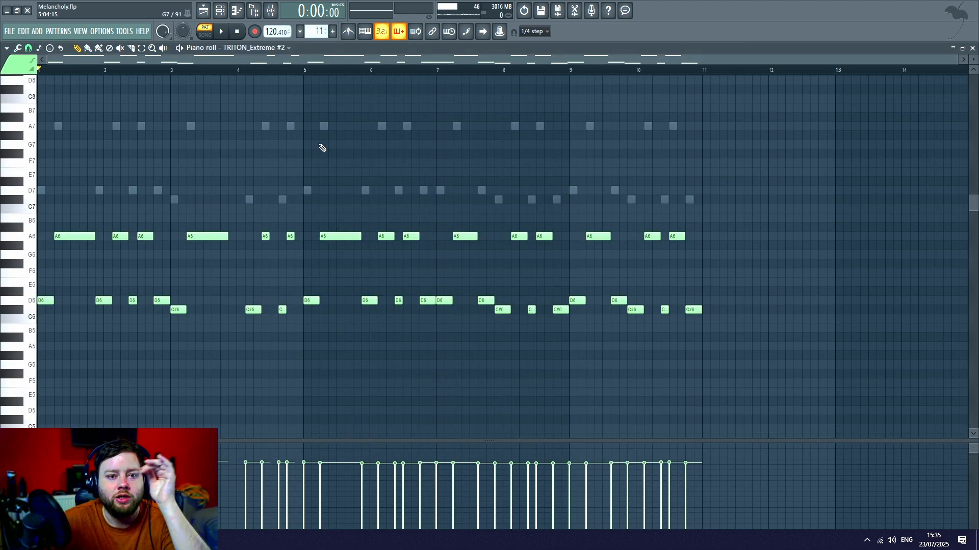
# - Compare Pattern 11's two layers by showing the TRITON_Extreme #2 notes and the TRITON_Extreme #5 notes in the piano roll
pyautogui.click(256, 48)
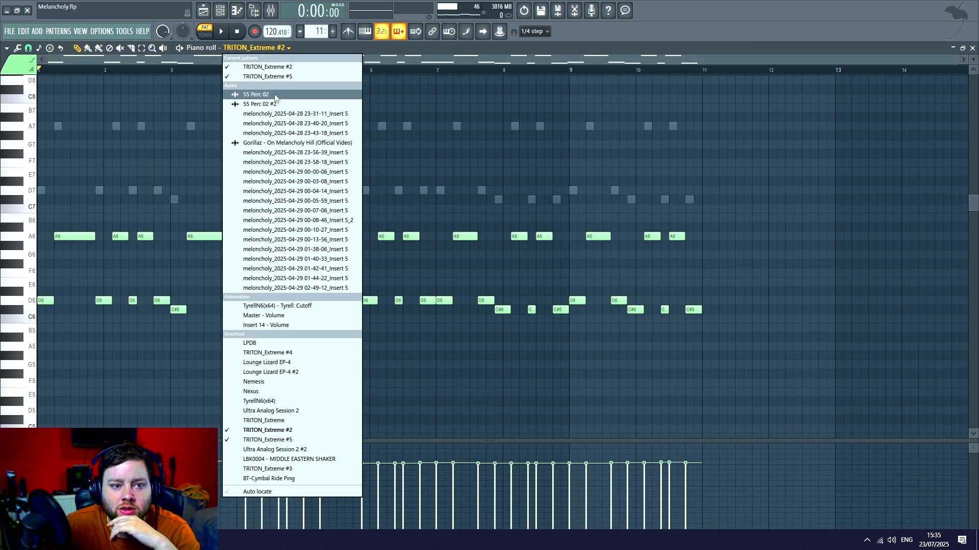
pyautogui.click(277, 67)
pyautogui.click(288, 48)
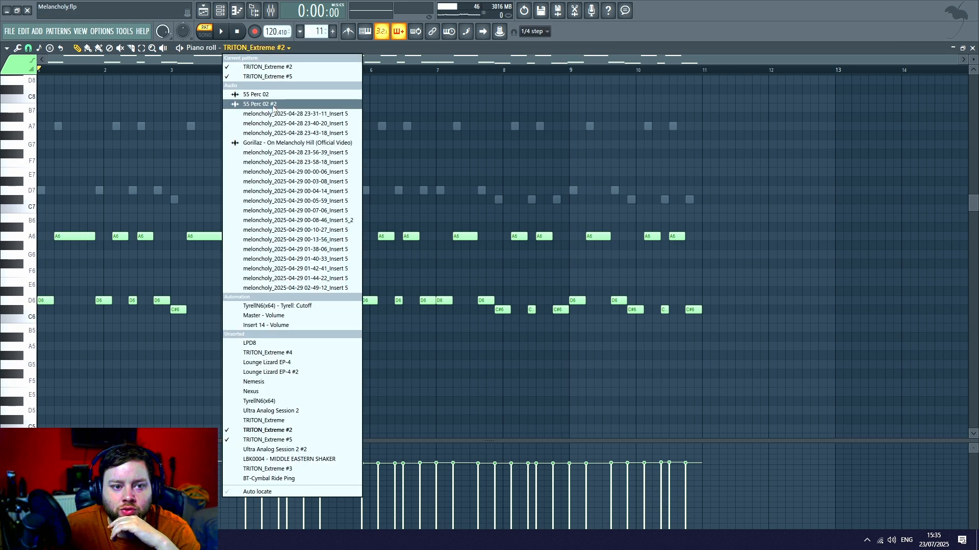
pyautogui.click(275, 78)
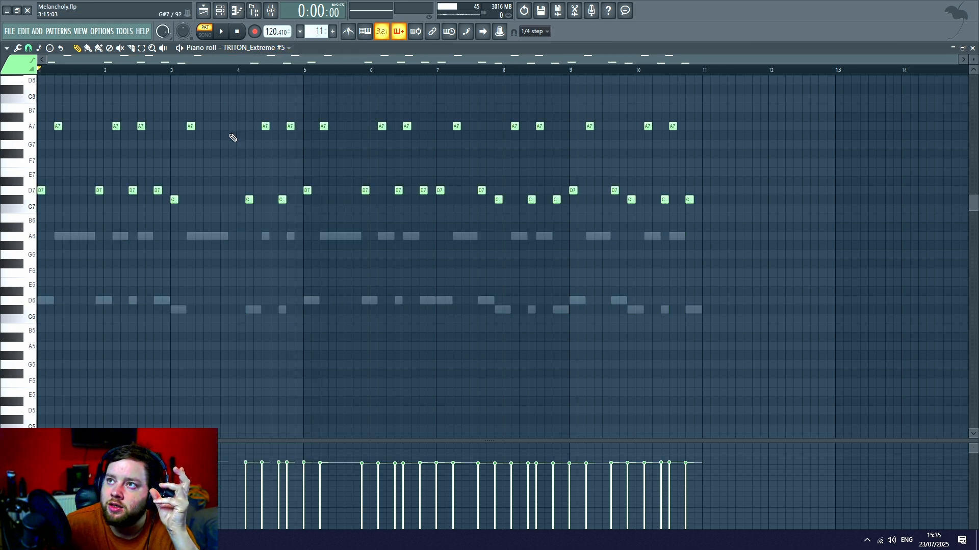
# - Examine the TRITON_Extreme #2 Staccato Violins and TRITON_Extreme #5 Jazz Perc Organ1 instruments from the channel rack
pyautogui.click(222, 11)
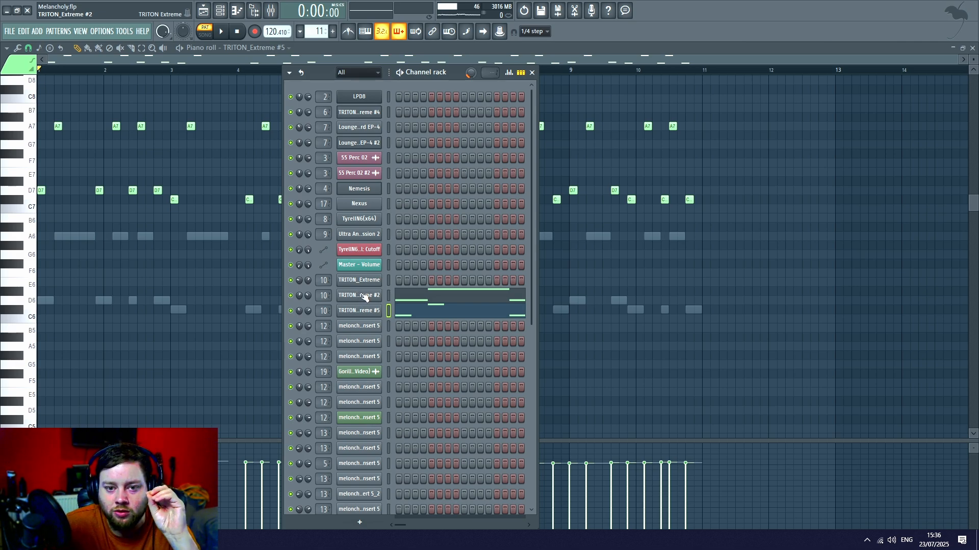
pyautogui.click(363, 295)
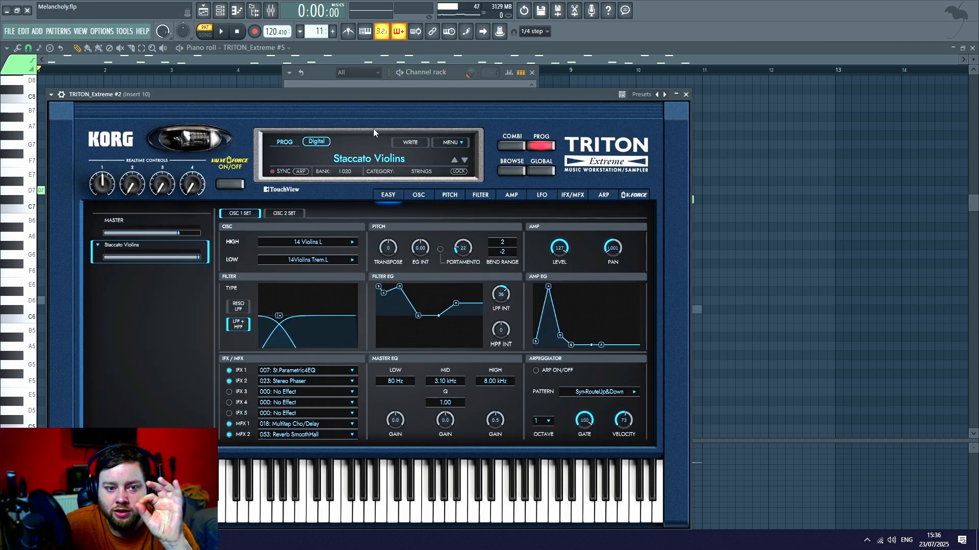
pyautogui.click(416, 85)
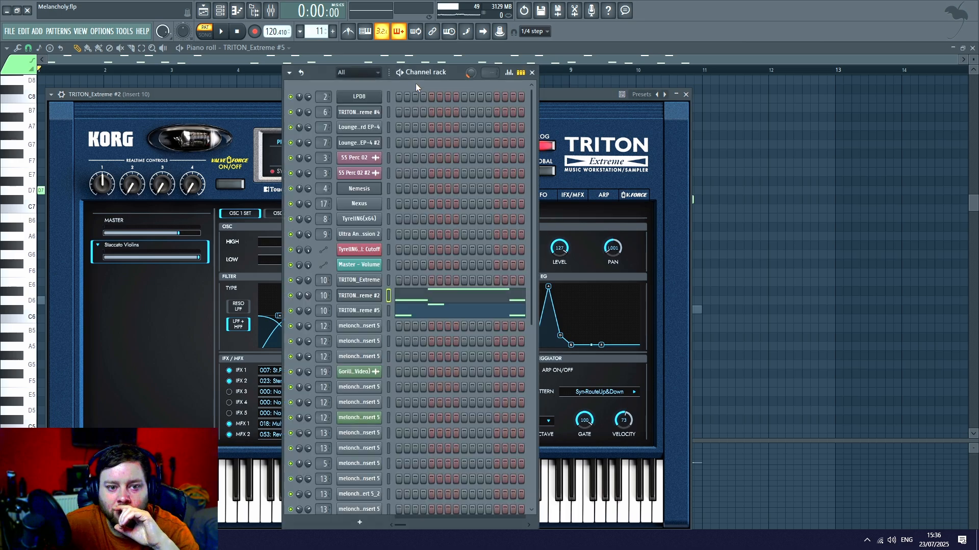
pyautogui.click(364, 312)
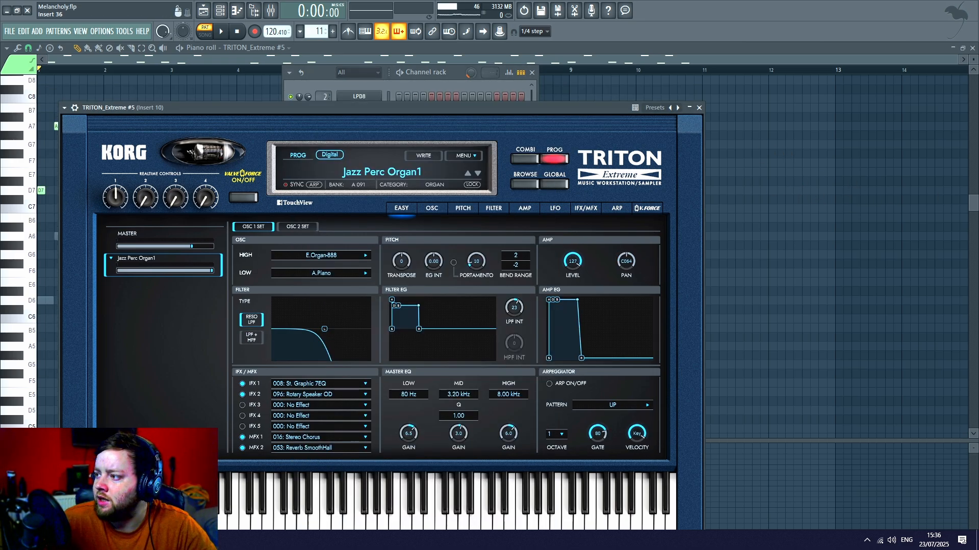
pyautogui.click(773, 191)
# - Solo the TRITON_Extreme #2 channel, hide the channel rack, and play Pattern 11 through before stopping playback
pyautogui.scroll(2, 186, 232)
pyautogui.press('F6')
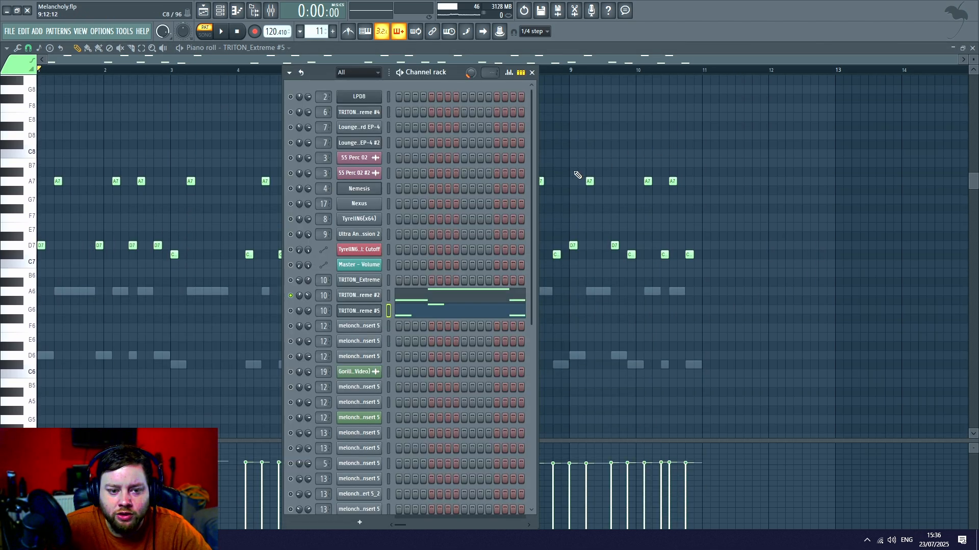
pyautogui.press('F6')
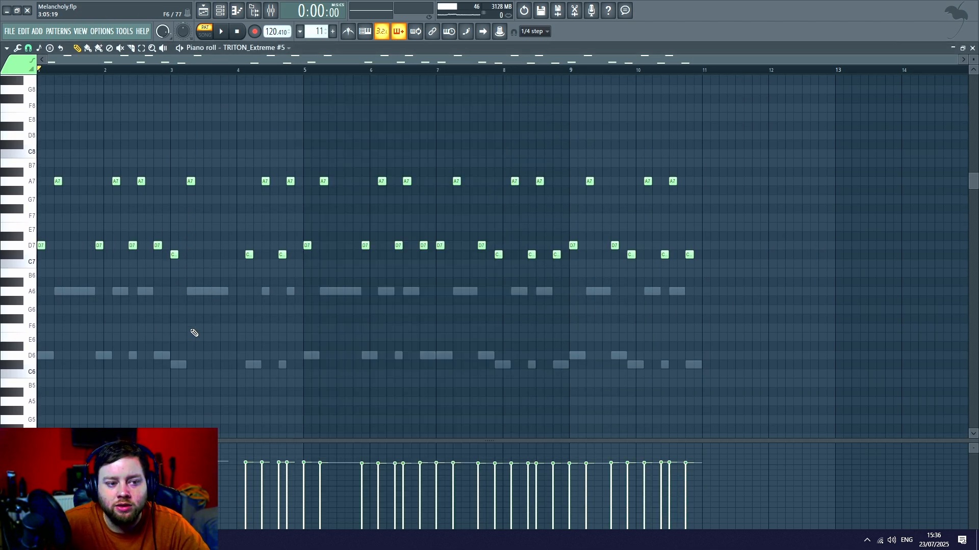
pyautogui.press('space')
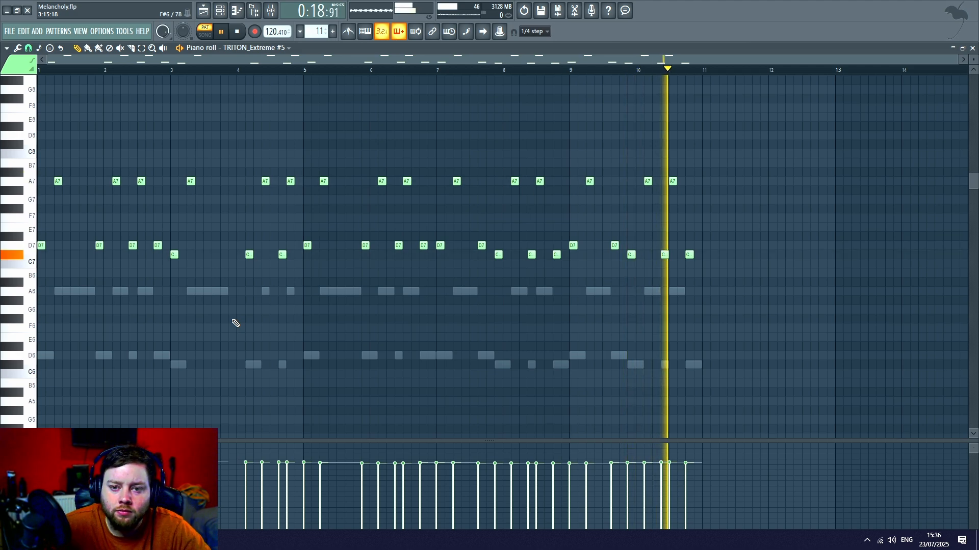
pyautogui.press('space')
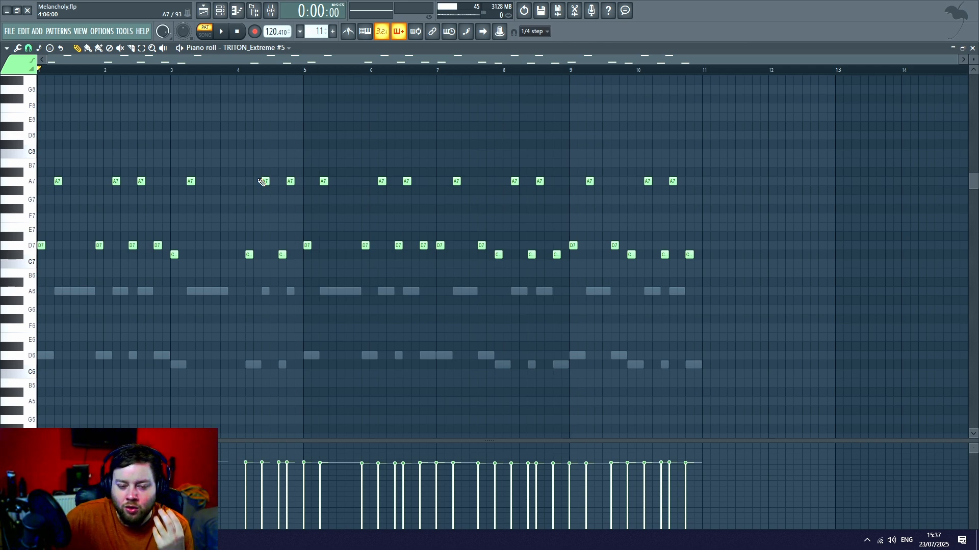
# - Switch the piano roll to Pattern 11's TRITON_Extreme #2 notes and play them before stopping playback
pyautogui.click(221, 11)
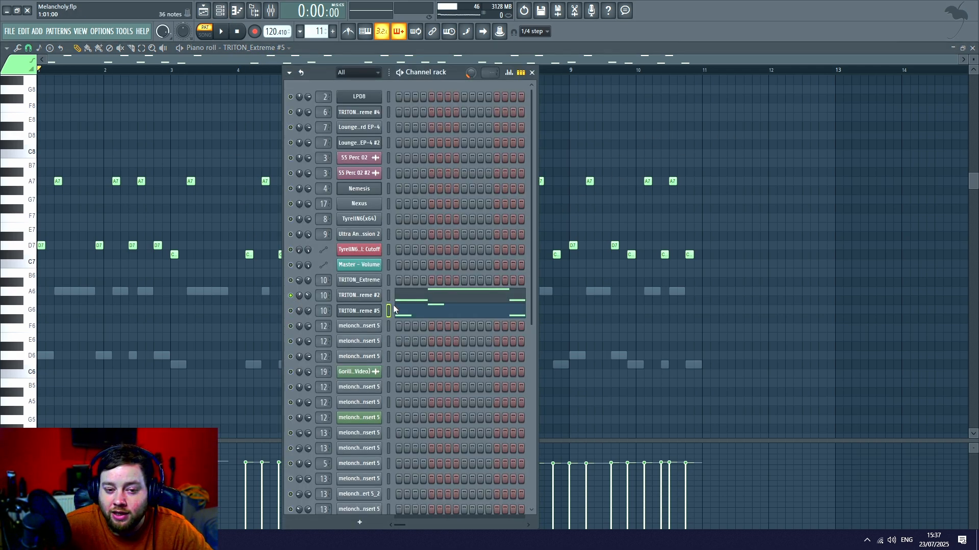
pyautogui.click(431, 302)
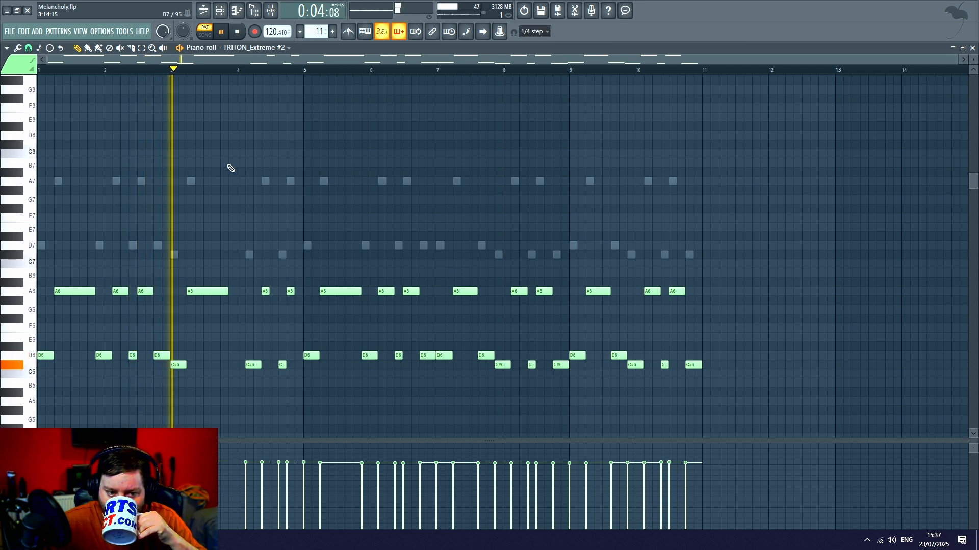
pyautogui.click(238, 32)
# - Re-enable the other channels, play both Triton layers of Pattern 11 together, and return to the playlist with playback stopped
pyautogui.click(221, 10)
pyautogui.press('F6')
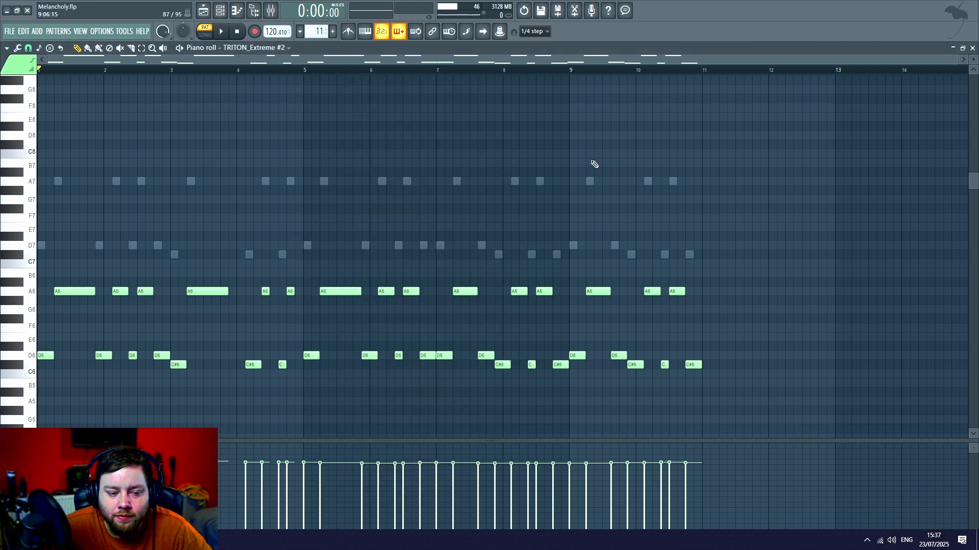
pyautogui.press('space')
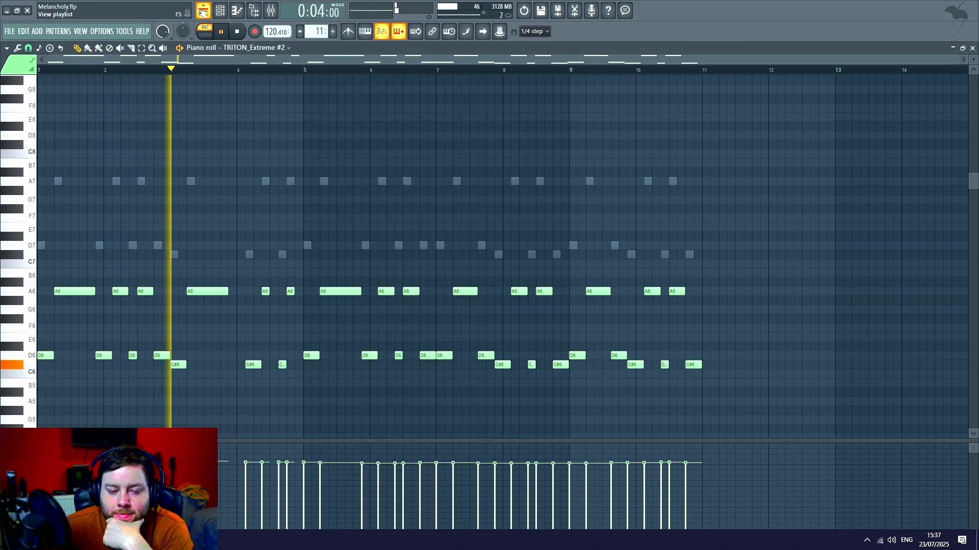
pyautogui.click(203, 11)
pyautogui.press('space')
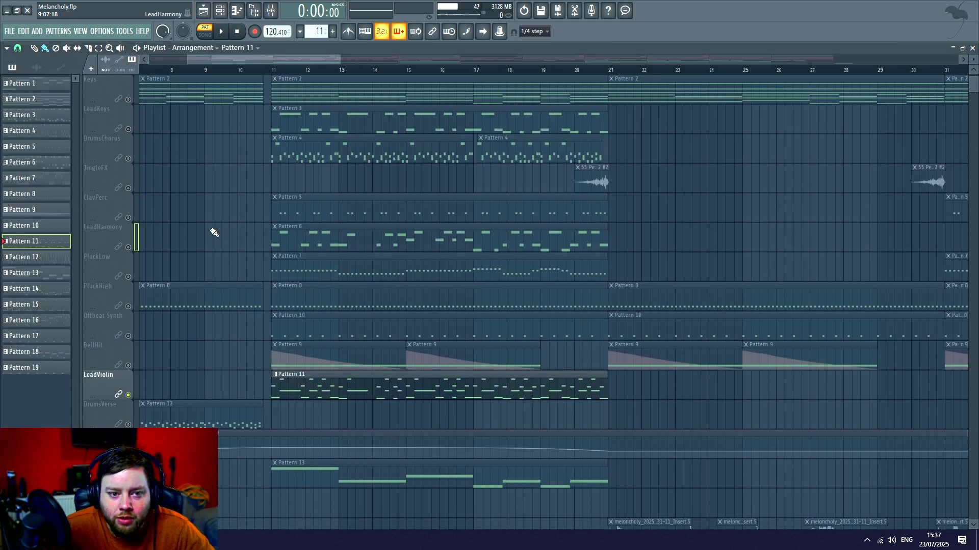
# - Enable LeadKeys and LeadHarmony alongside LeadViolin and play the three lead tracks together from bar 11
pyautogui.scroll(1, 199, 214)
pyautogui.click(128, 158)
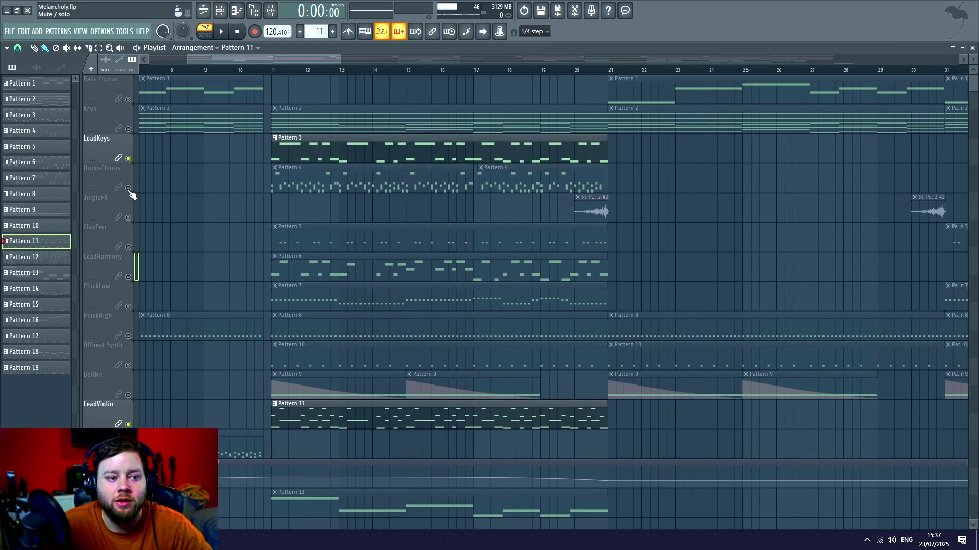
pyautogui.click(128, 277)
pyautogui.click(273, 65)
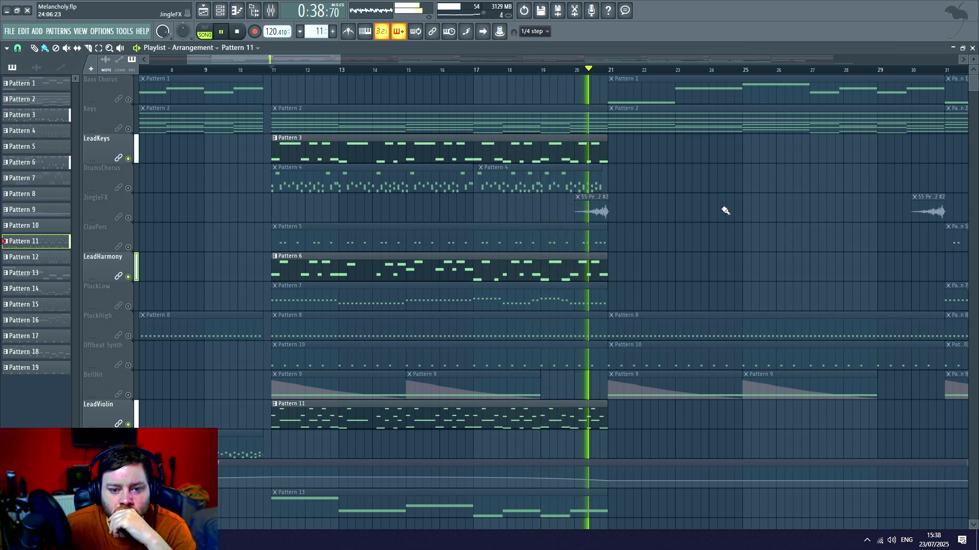
pyautogui.press('space')
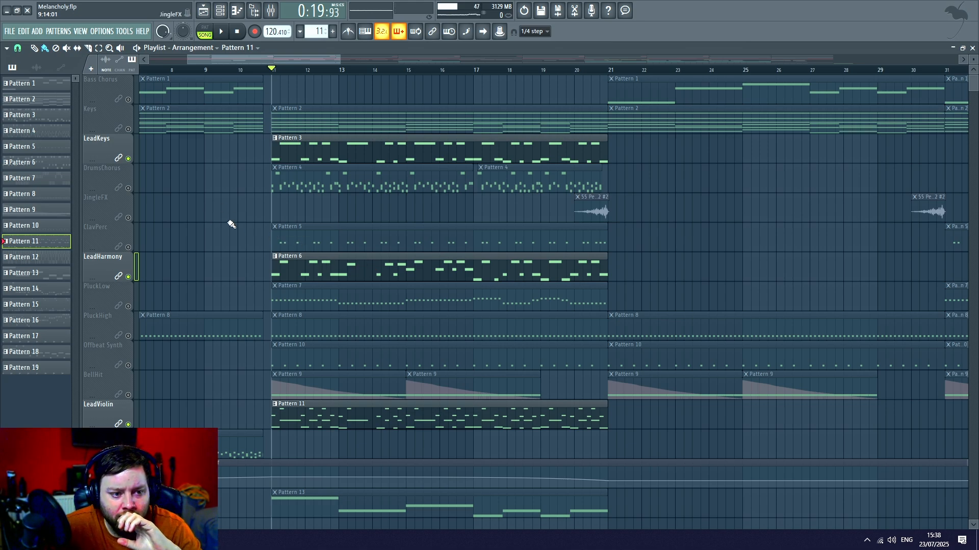
# - Solo the PluckLow track and examine Pattern 7's TyrellN6 instrument
pyautogui.click(129, 309)
pyautogui.rightClick(129, 309)
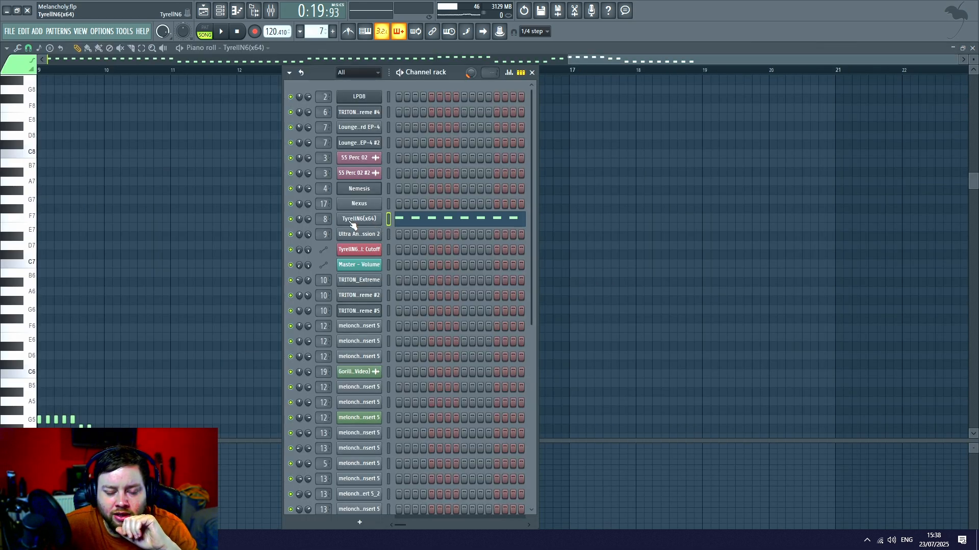
pyautogui.click(353, 225)
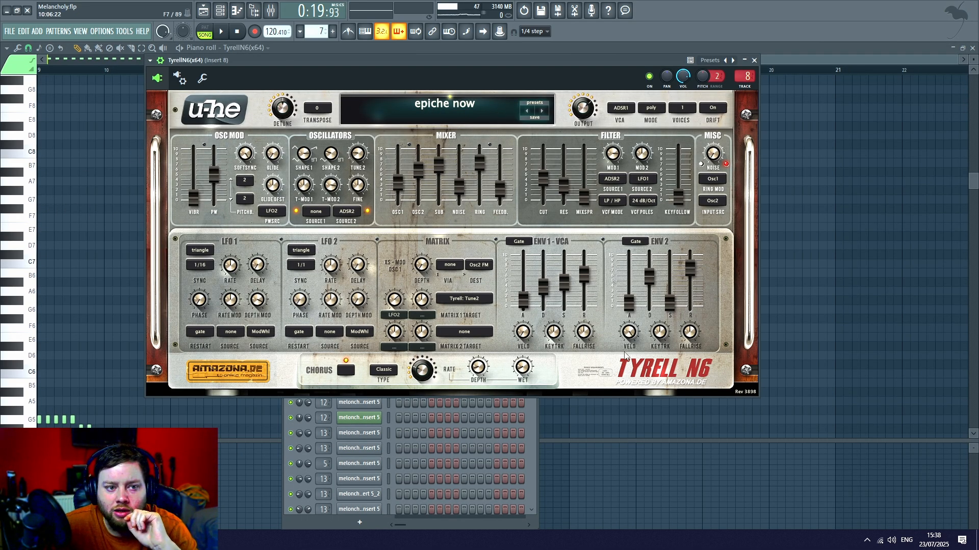
# - Put the instrument window away, play Pattern 7's TyrellN6 notes in the piano roll, and return to the playlist
pyautogui.click(122, 129)
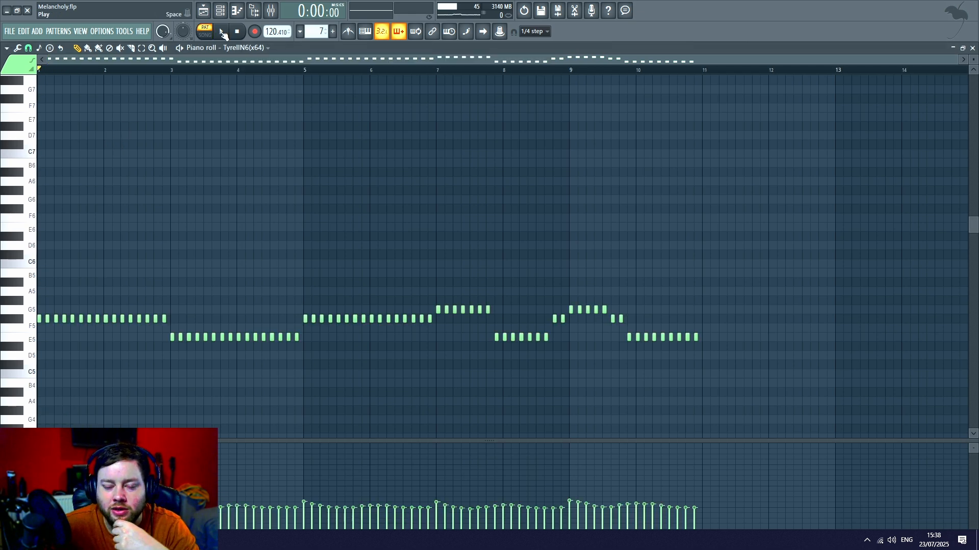
pyautogui.click(223, 32)
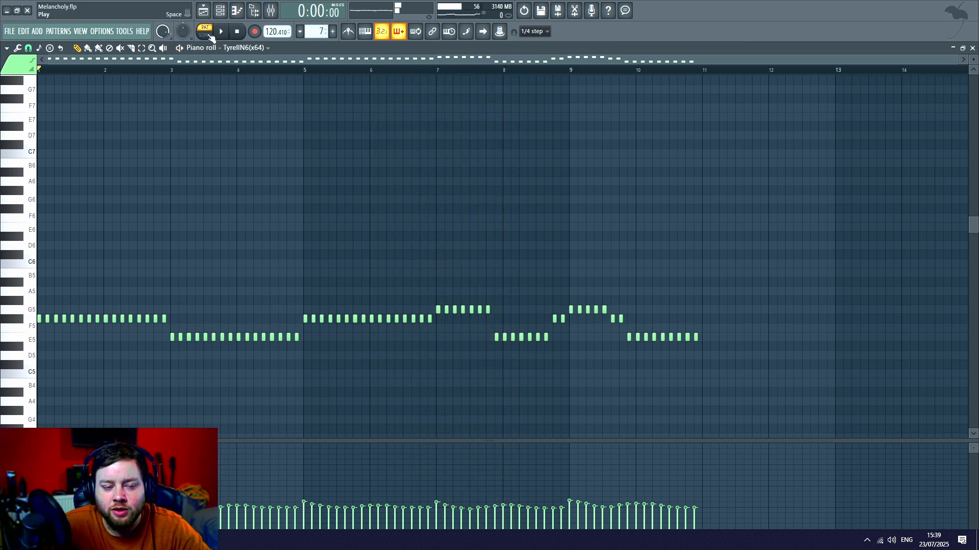
pyautogui.click(208, 14)
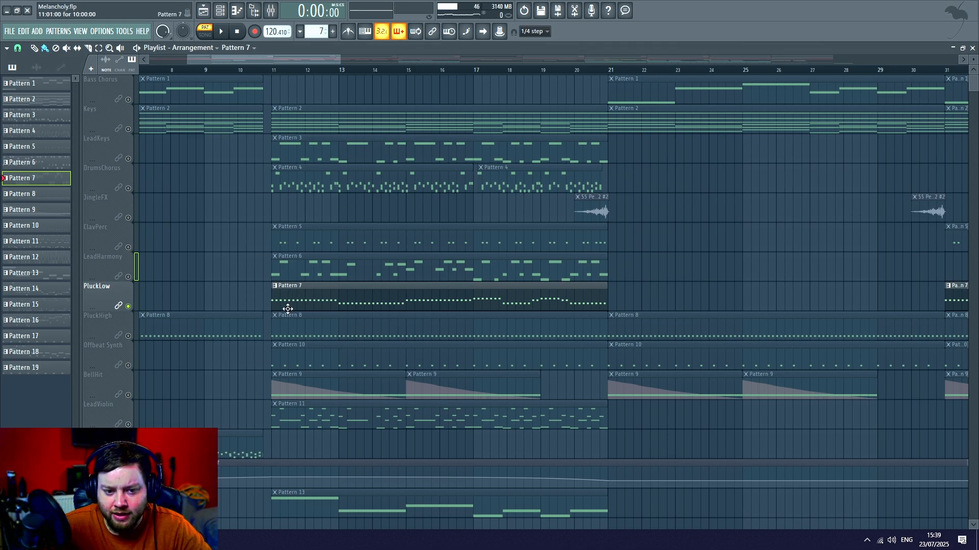
# - Enable the Tyrell Cutoff automation track and play it with PluckLow from around bar 11
pyautogui.scroll(-1, 288, 309)
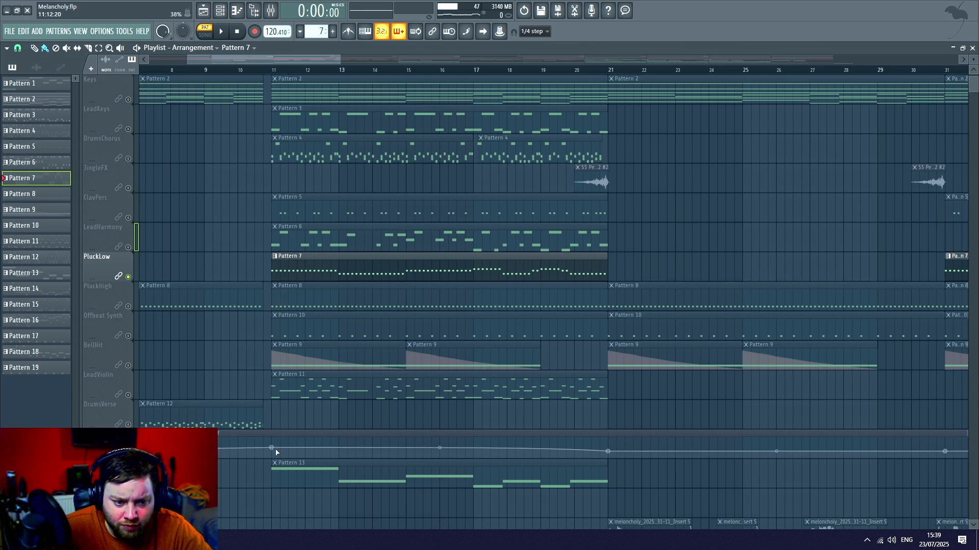
pyautogui.click(222, 434)
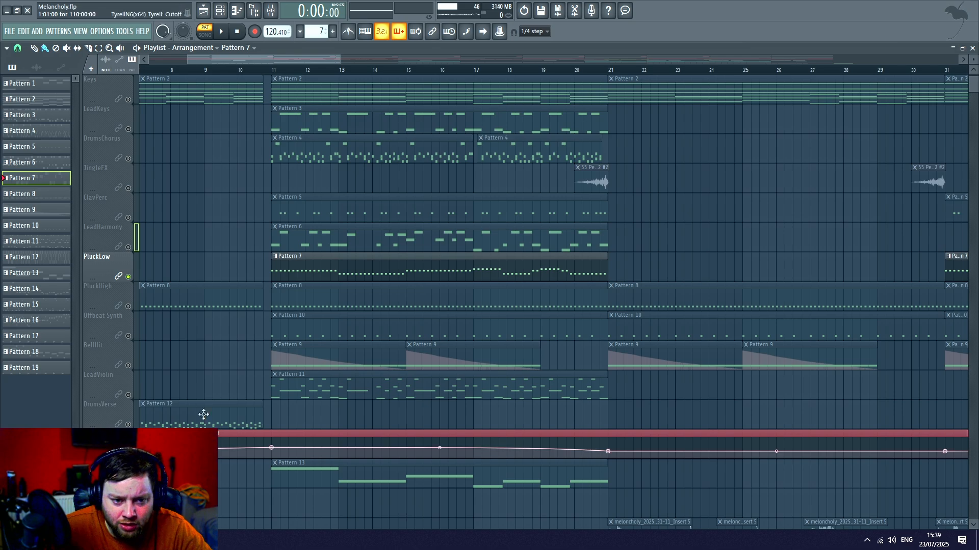
pyautogui.scroll(1, 270, 76)
pyautogui.click(271, 71)
pyautogui.press('space')
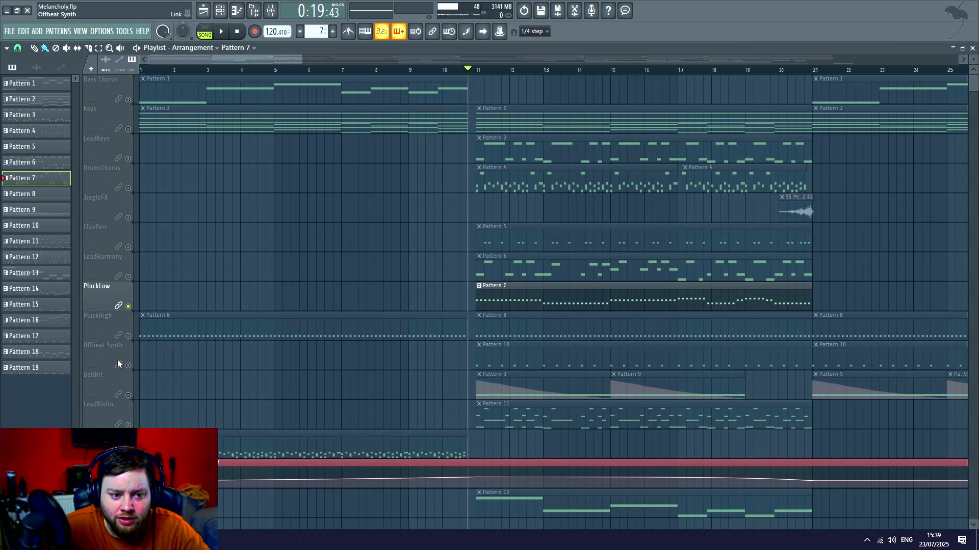
# - Enable PluckHigh alongside PluckLow and play the two pluck tracks together into bar 21
pyautogui.click(129, 336)
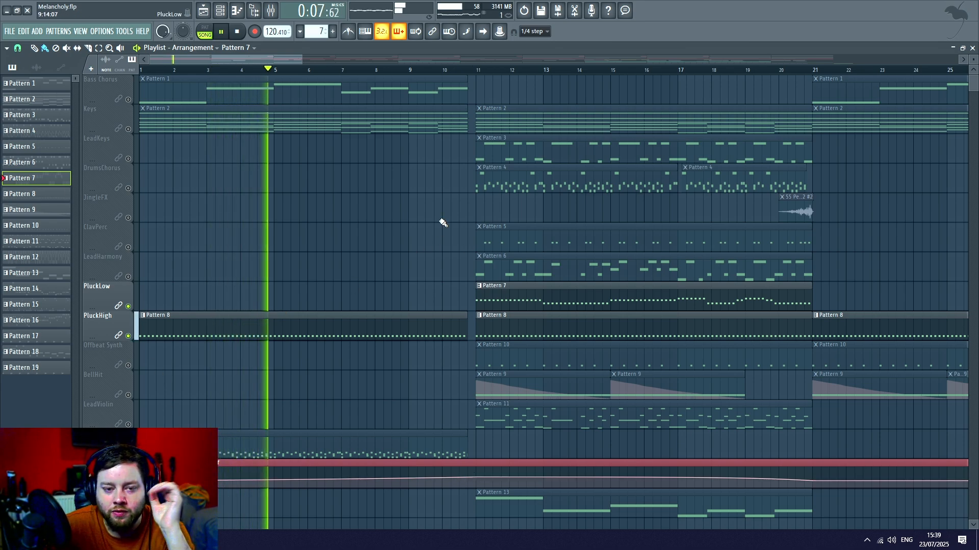
pyautogui.moveTo(285, 60); pyautogui.dragTo(329, 63)
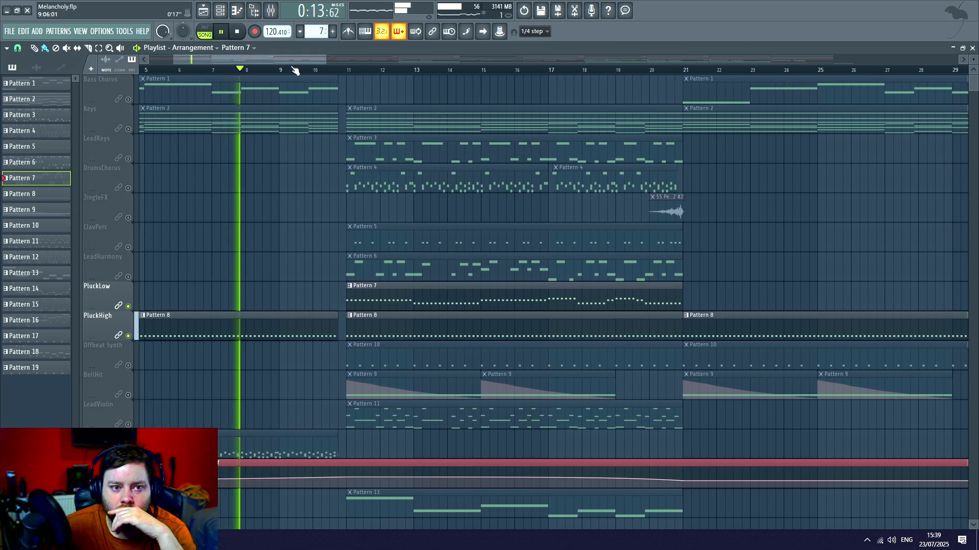
pyautogui.click(304, 70)
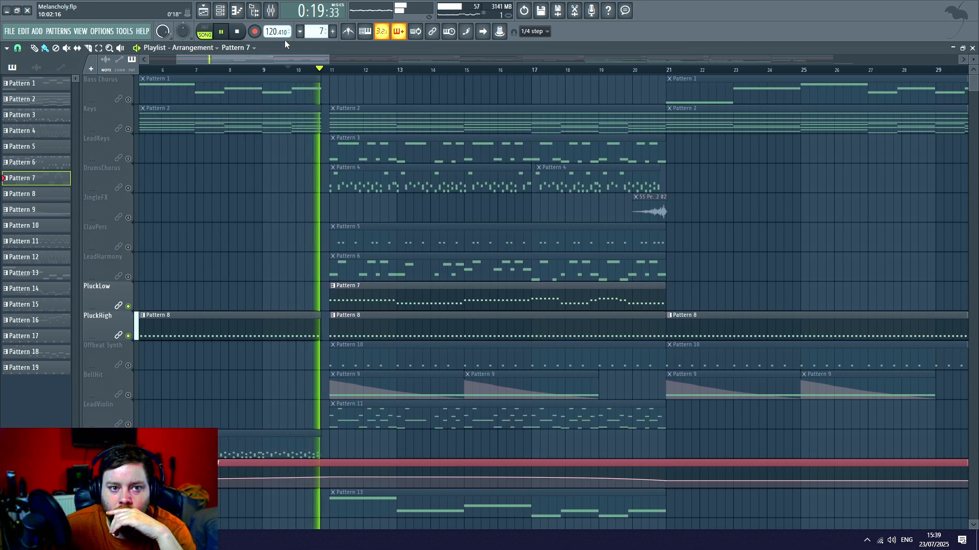
pyautogui.hotkey('ctrl', 's')
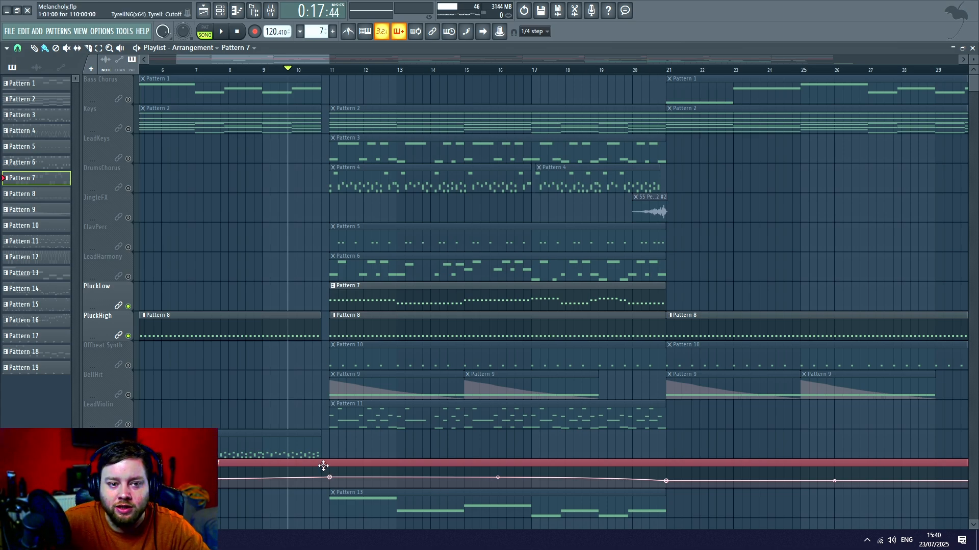
pyautogui.press('space')
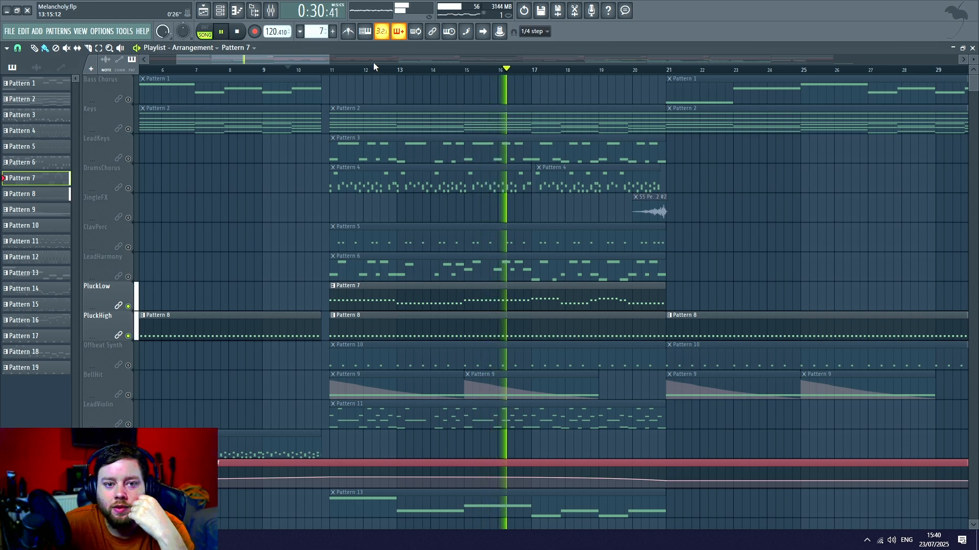
pyautogui.moveTo(301, 60)
pyautogui.mouseDown()
pyautogui.moveTo(327, 61)
pyautogui.moveTo(316, 60)
pyautogui.mouseUp()
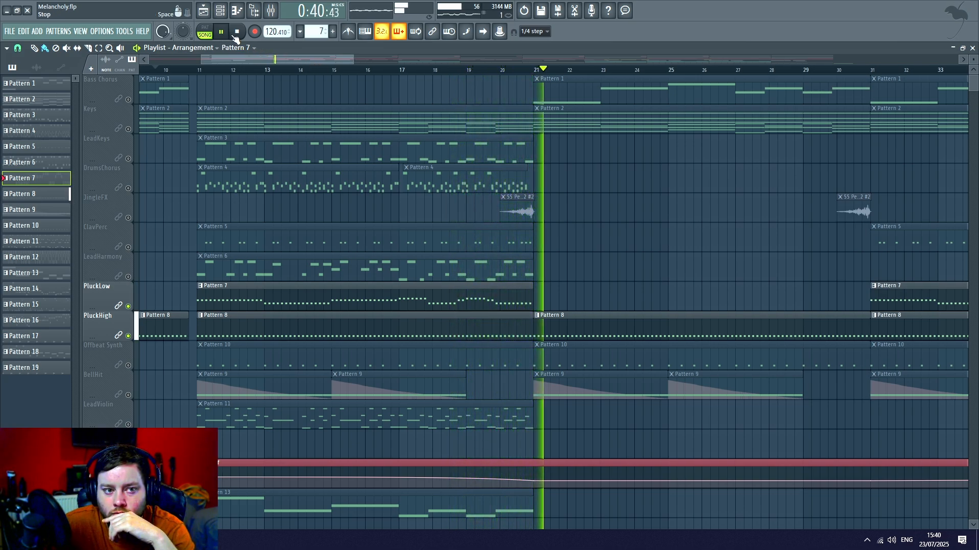
pyautogui.press('space')
# - Enable the Keys, DrumsChorus, JingleFX, ClavPerc and BassVerse tracks alongside the two pluck tracks
pyautogui.scroll(-3, 403, 66)
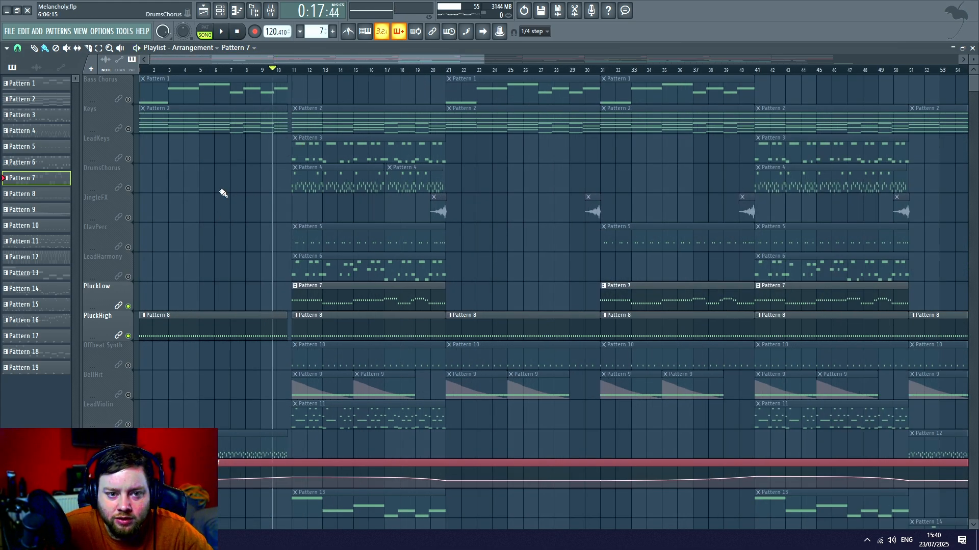
pyautogui.click(128, 129)
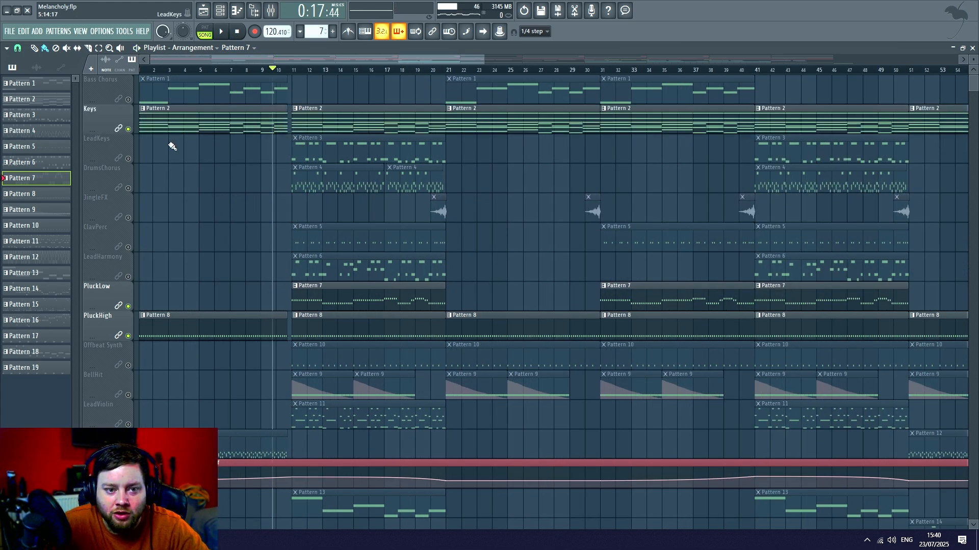
pyautogui.click(128, 188)
pyautogui.click(128, 218)
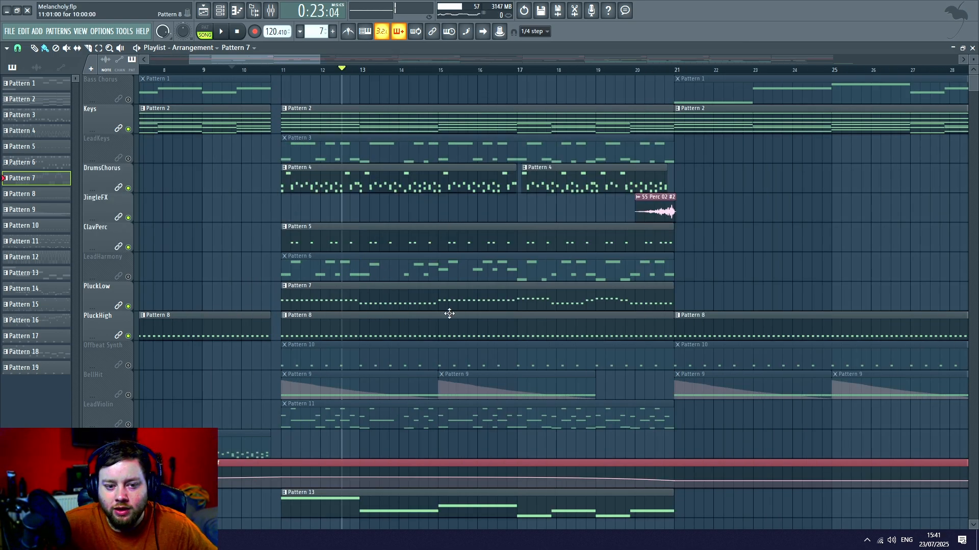
# - Examine the TyrellN6(x64) instrument from the channel rack and return to the playlist
pyautogui.click(220, 10)
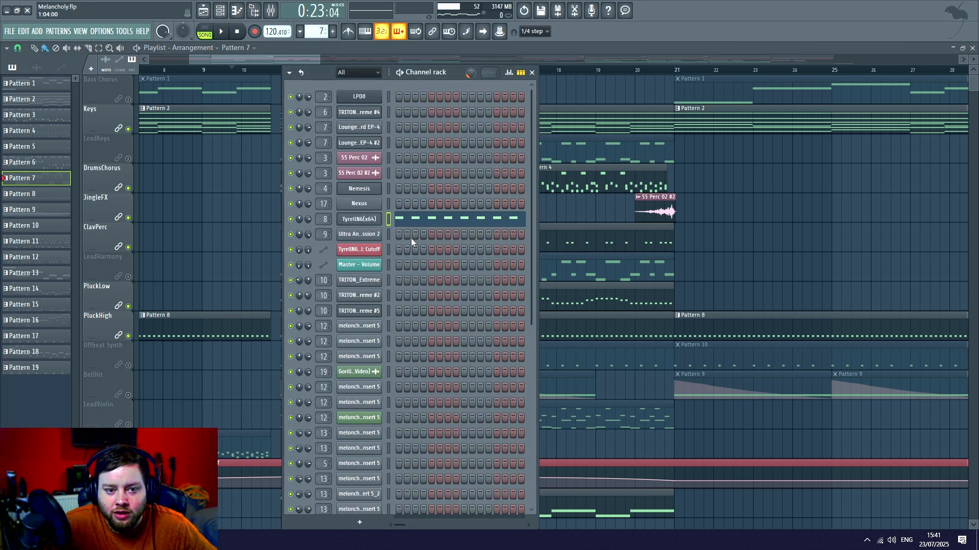
pyautogui.click(365, 219)
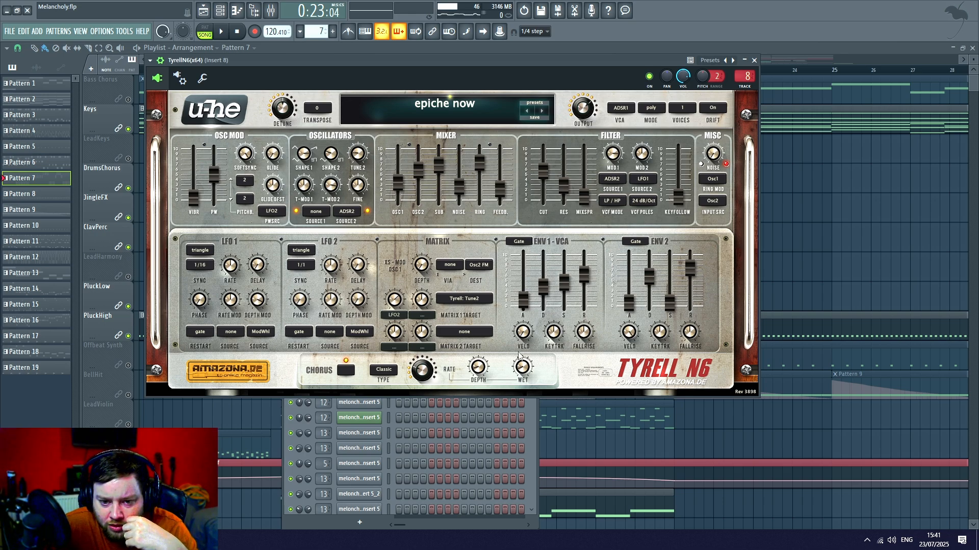
pyautogui.click(805, 243)
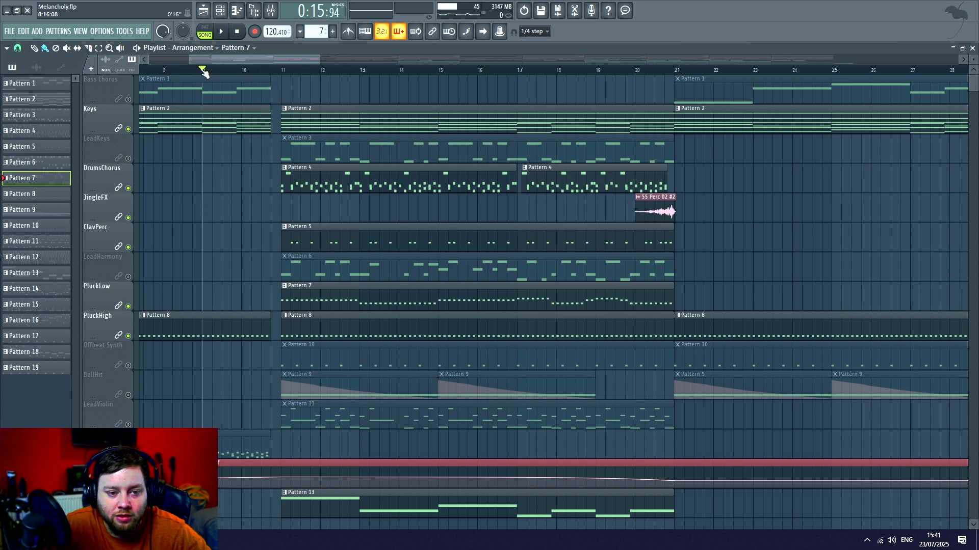
# - Play the plucks with the keys, drums, percussion and bass from bar 9 into bar 21, looking over the tracks
pyautogui.press('space')
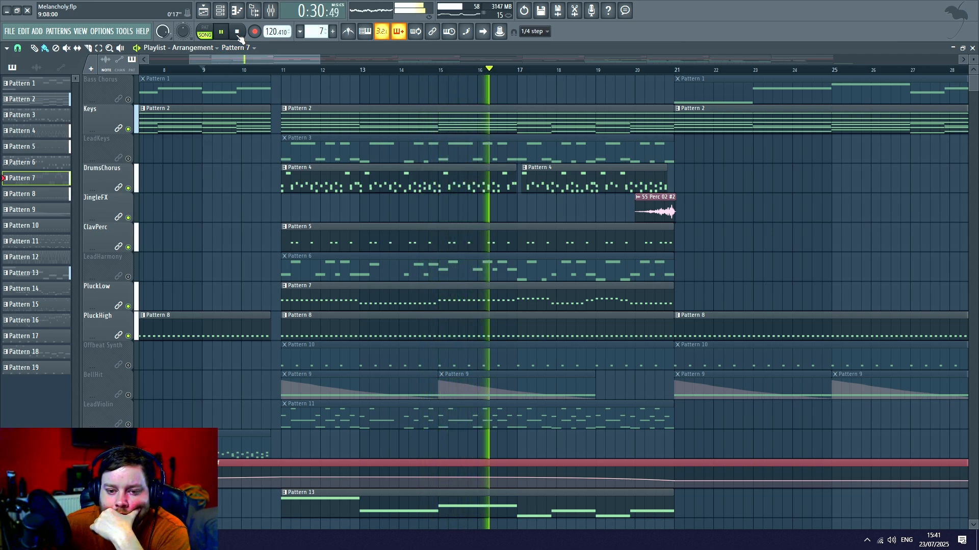
pyautogui.scroll(-7, 251, 170)
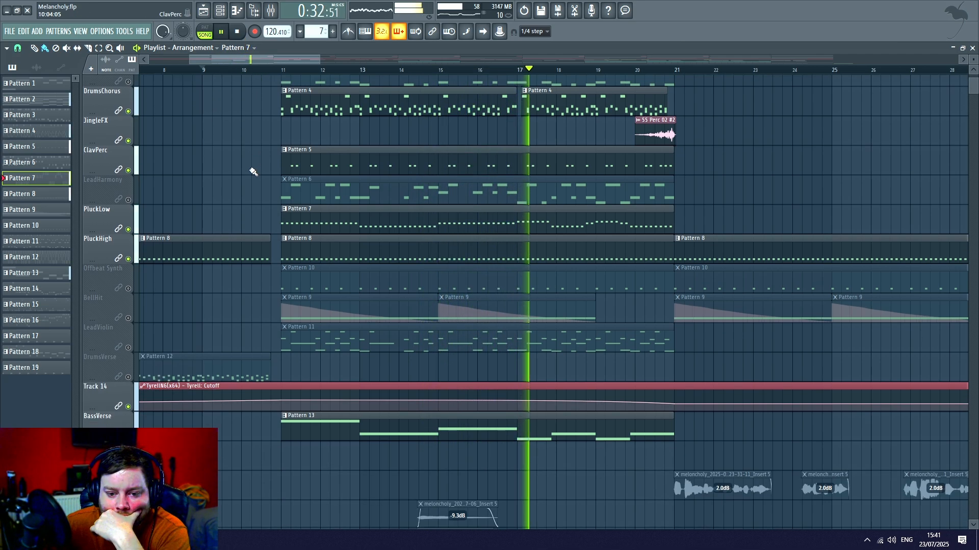
pyautogui.scroll(4, 236, 159)
pyautogui.scroll(3, 225, 164)
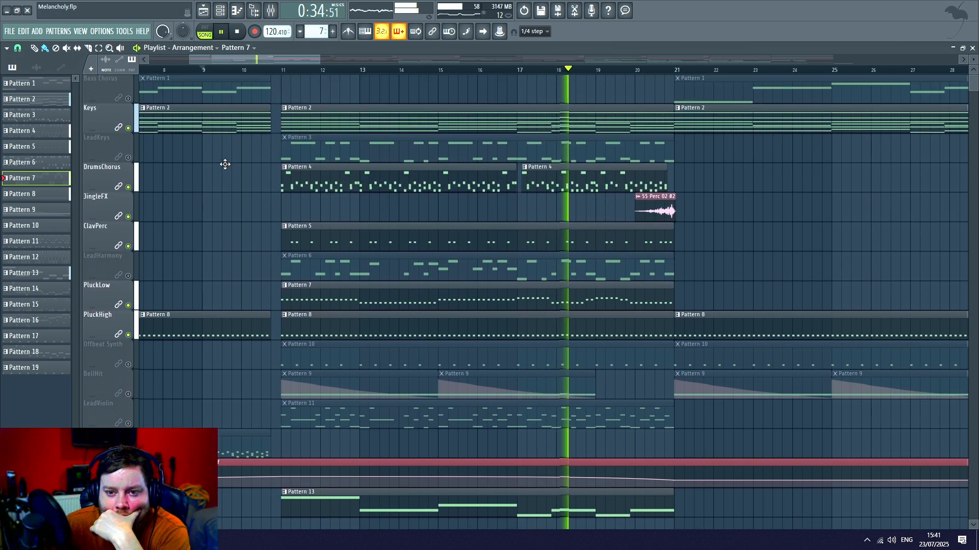
pyautogui.moveTo(288, 58); pyautogui.dragTo(317, 62)
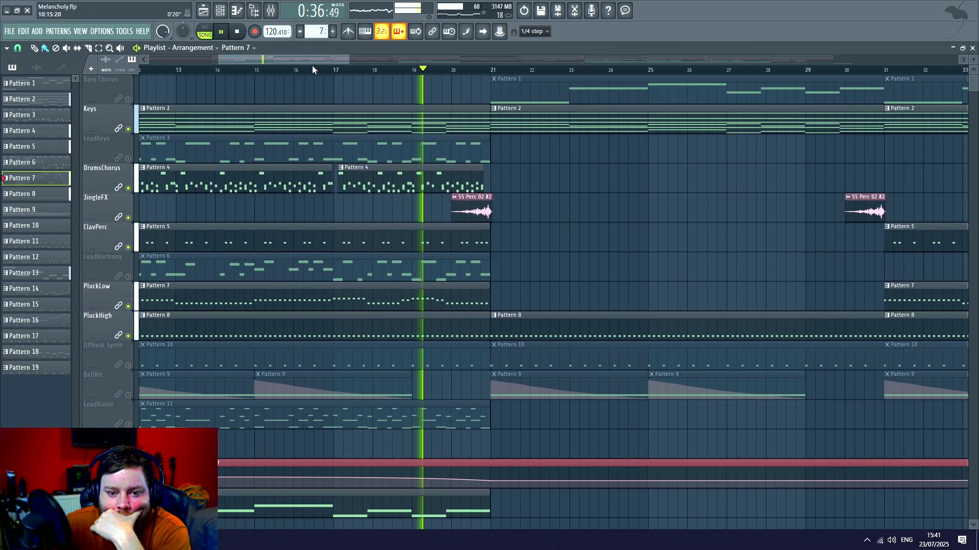
pyautogui.scroll(-2, 355, 69)
pyautogui.scroll(-4, 280, 186)
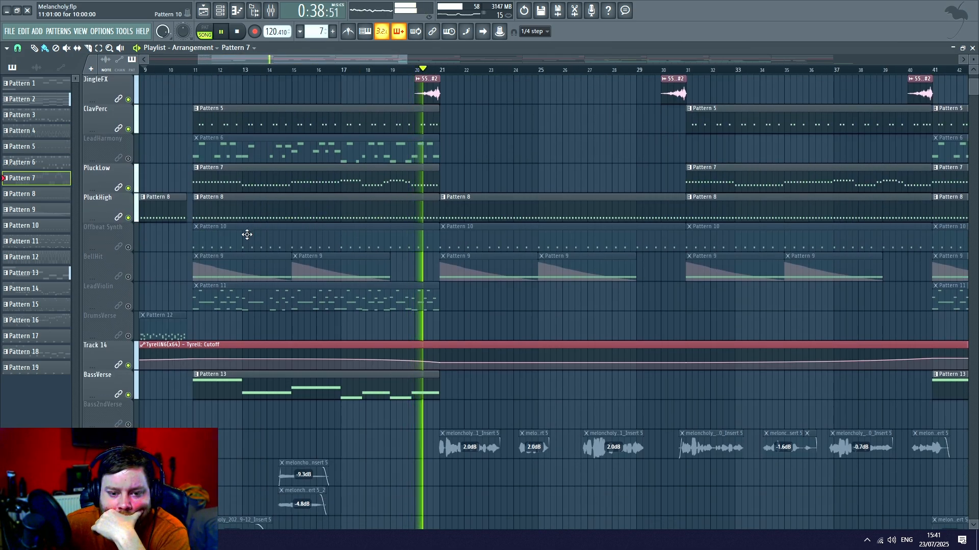
pyautogui.scroll(-10, 249, 229)
pyautogui.scroll(12, 265, 219)
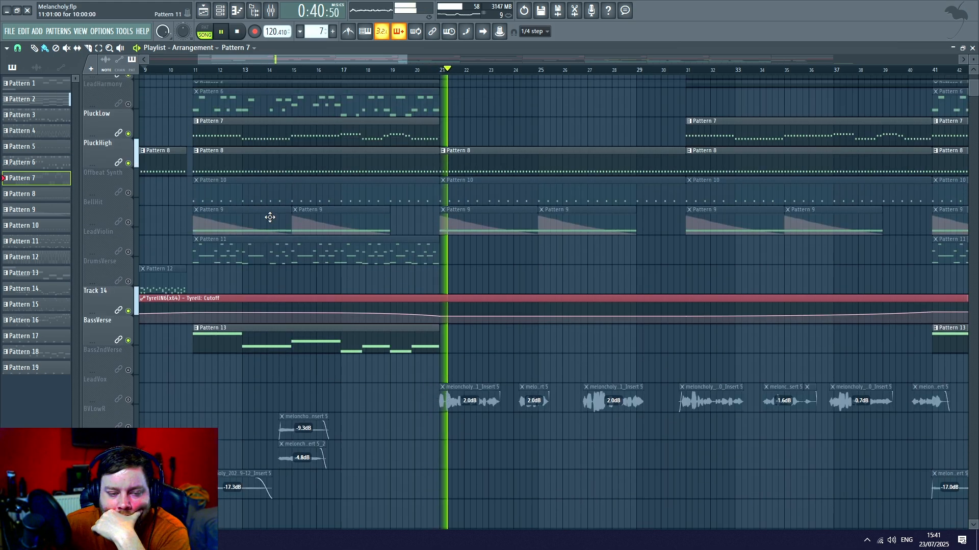
pyautogui.press('space')
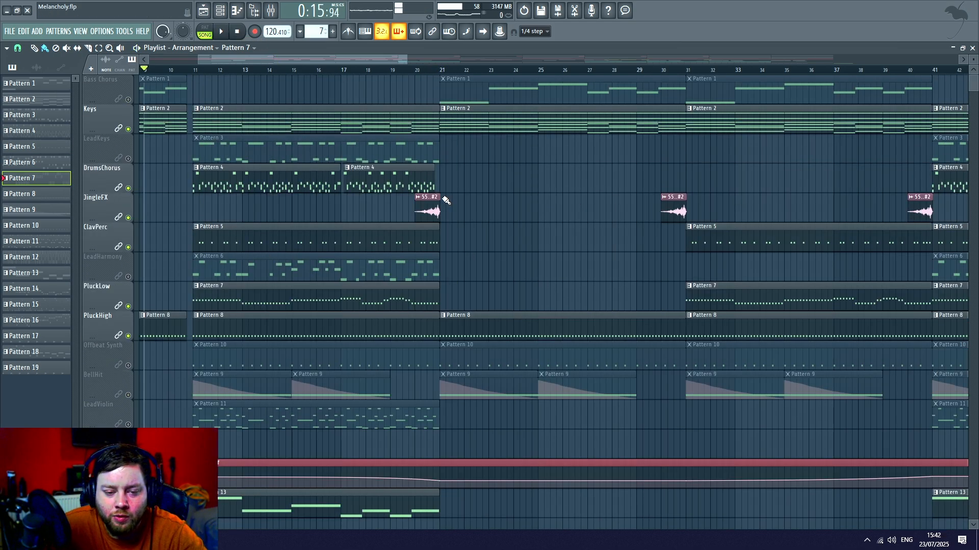
# - Enable LeadKeys, LeadHarmony, LeadViolin and DrumsVerse, and play the fuller arrangement from bar 9
pyautogui.click(129, 159)
pyautogui.click(129, 276)
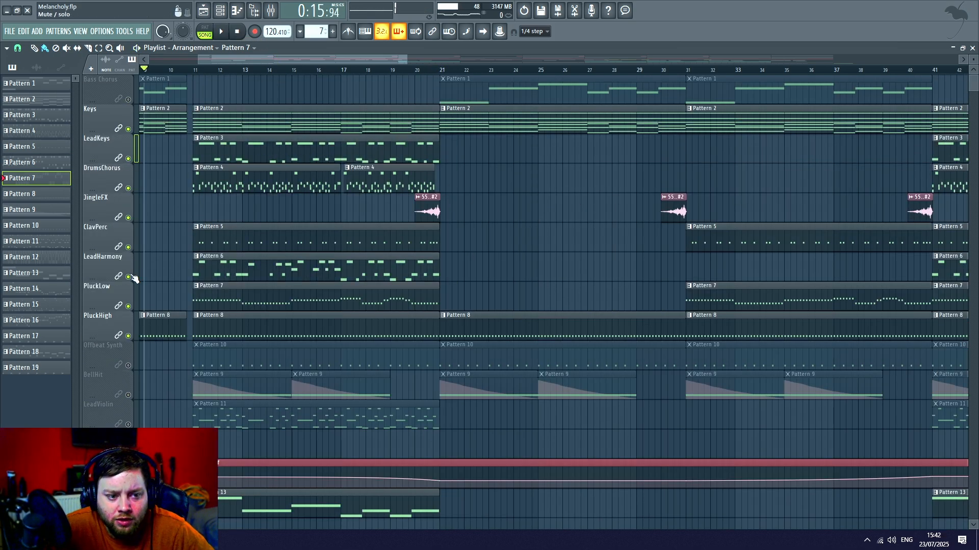
pyautogui.click(128, 424)
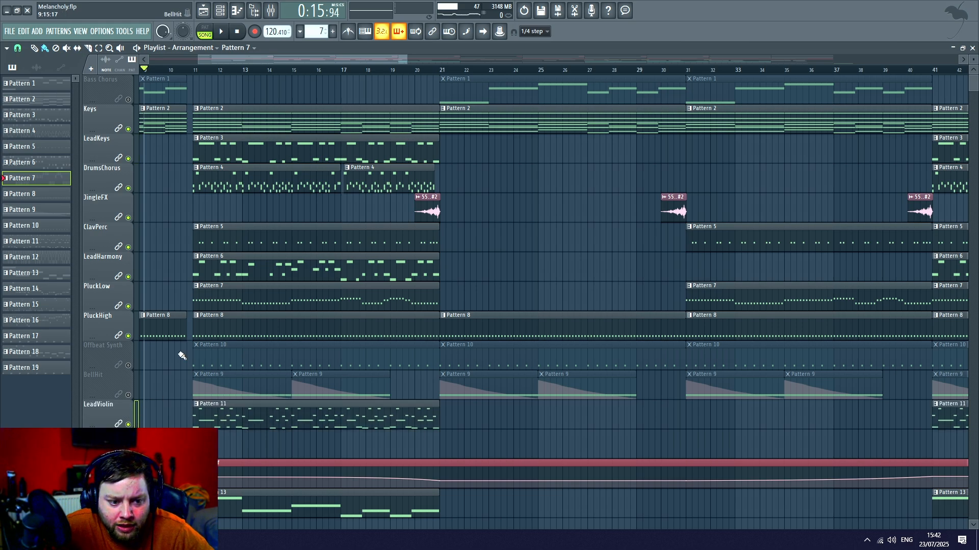
pyautogui.scroll(-3, 173, 346)
pyautogui.click(128, 366)
pyautogui.scroll(-7, 160, 339)
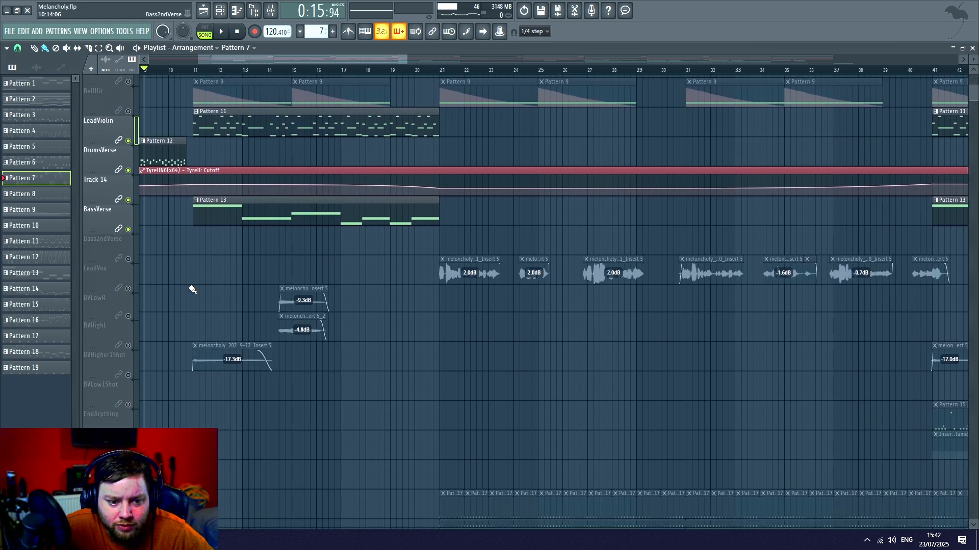
pyautogui.scroll(10, 192, 289)
pyautogui.press('space')
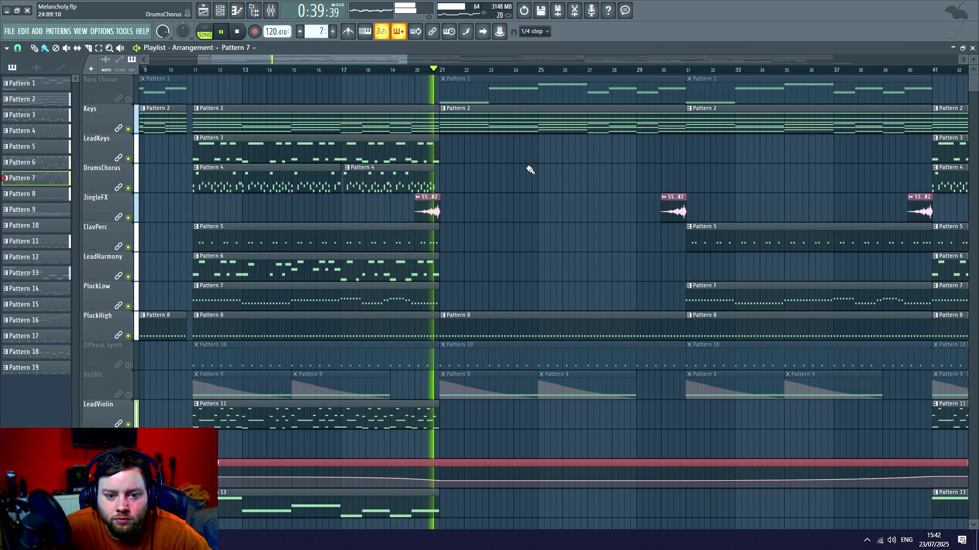
pyautogui.press('space')
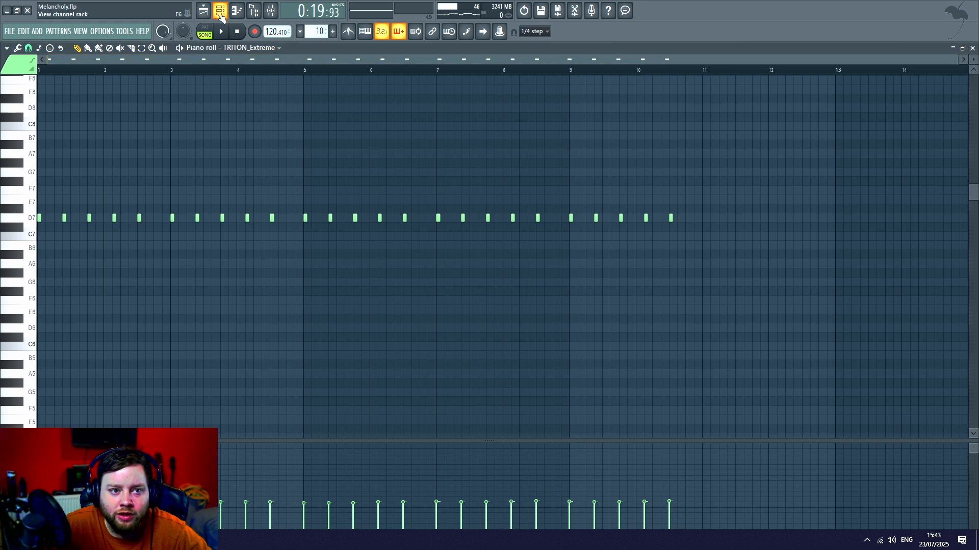
# - Examine Pattern 10's TRITON_Extreme instrument, then play the soloed Offbeat Synth track in the playlist from bar 11
pyautogui.click(220, 11)
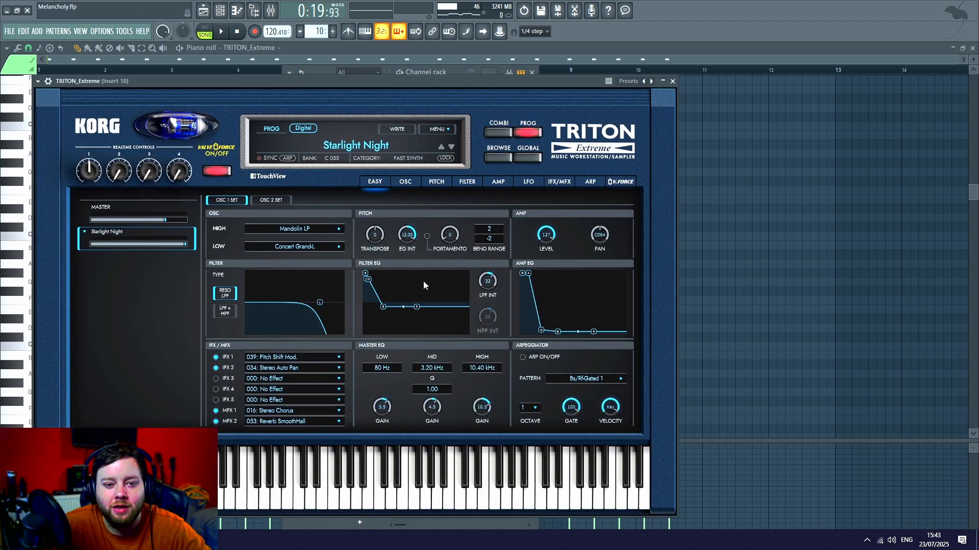
pyautogui.click(212, 10)
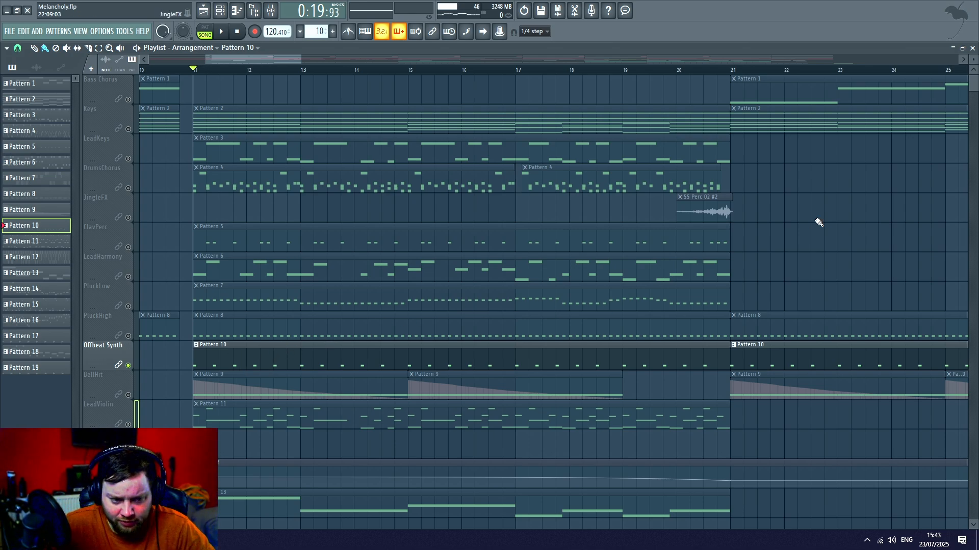
pyautogui.press('space')
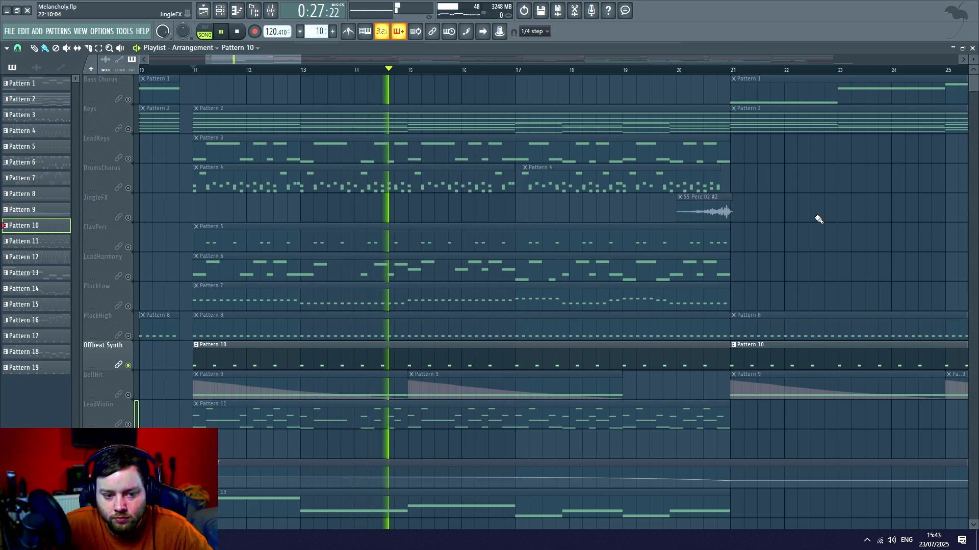
pyautogui.press('space')
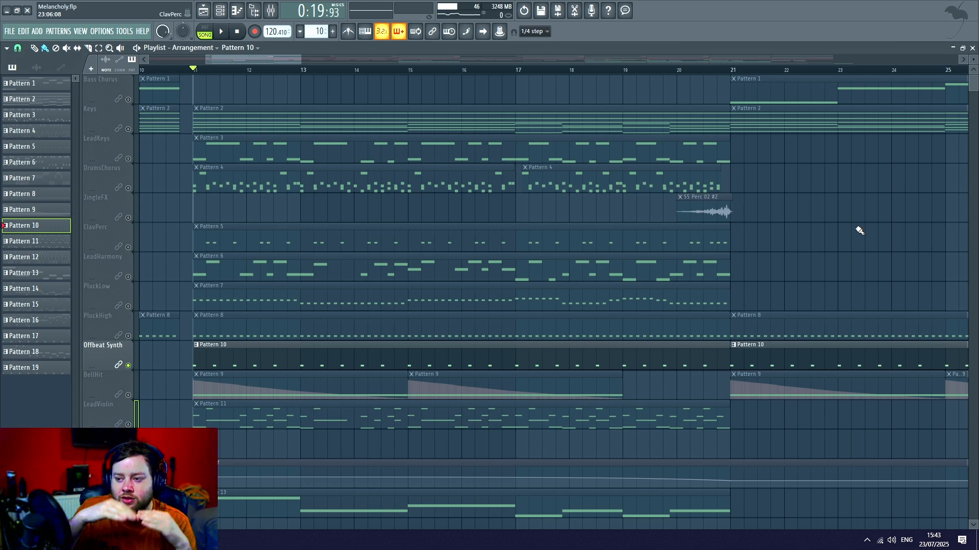
pyautogui.scroll(-2, 738, 232)
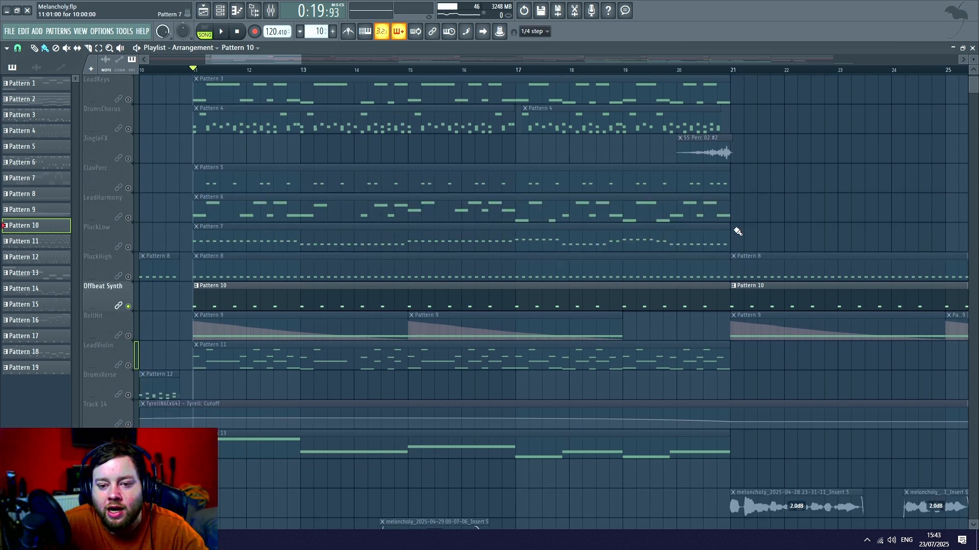
pyautogui.scroll(2, 775, 231)
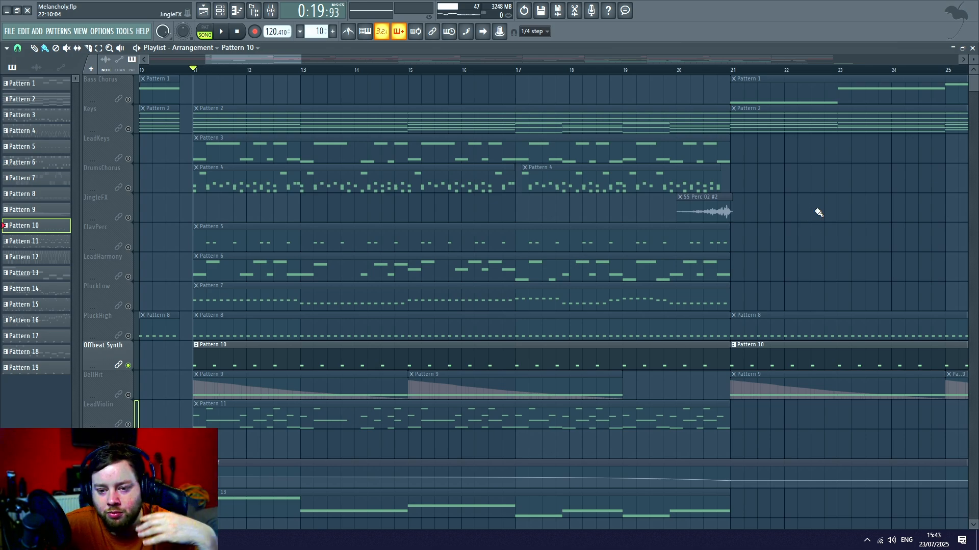
pyautogui.scroll(-3, 818, 212)
pyautogui.scroll(-11, 310, 311)
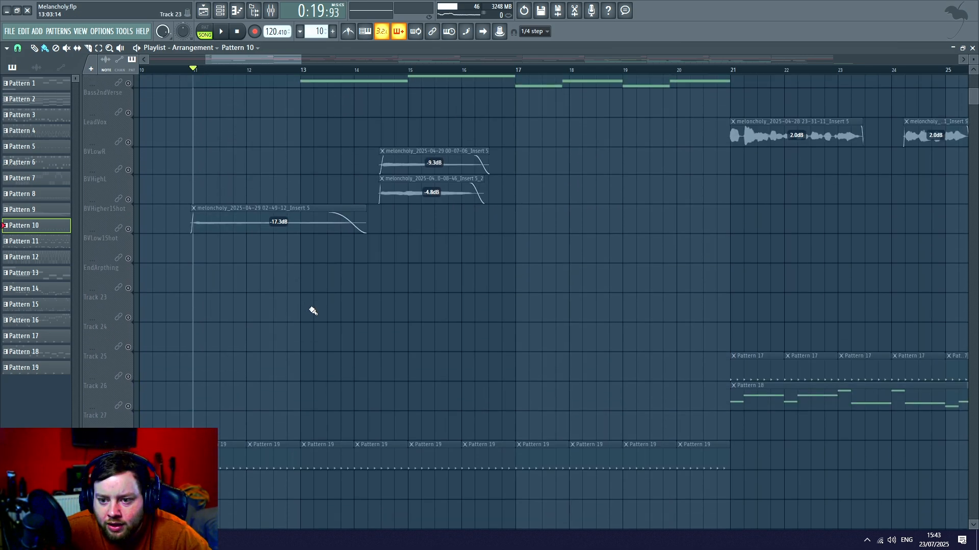
pyautogui.scroll(11, 327, 304)
pyautogui.scroll(-2, 432, 79)
pyautogui.scroll(-5, 436, 78)
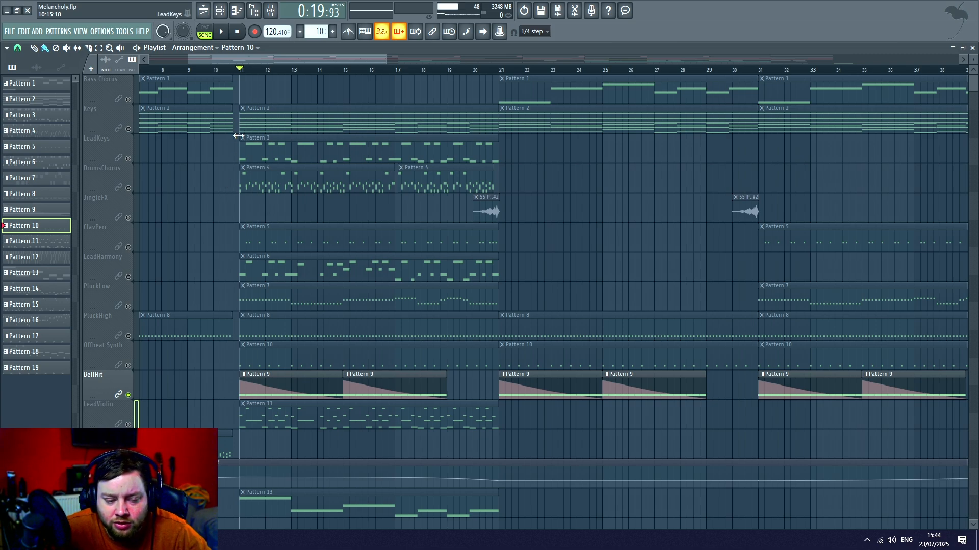
# - Play the soloed BellHit track from bar 11 and open Pattern 9's notes in the piano roll
pyautogui.press('space')
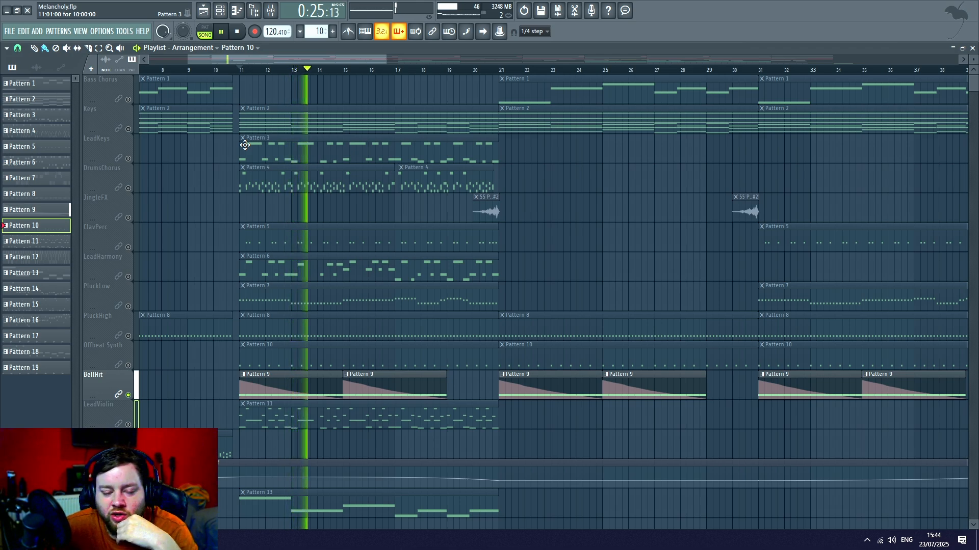
pyautogui.click(237, 31)
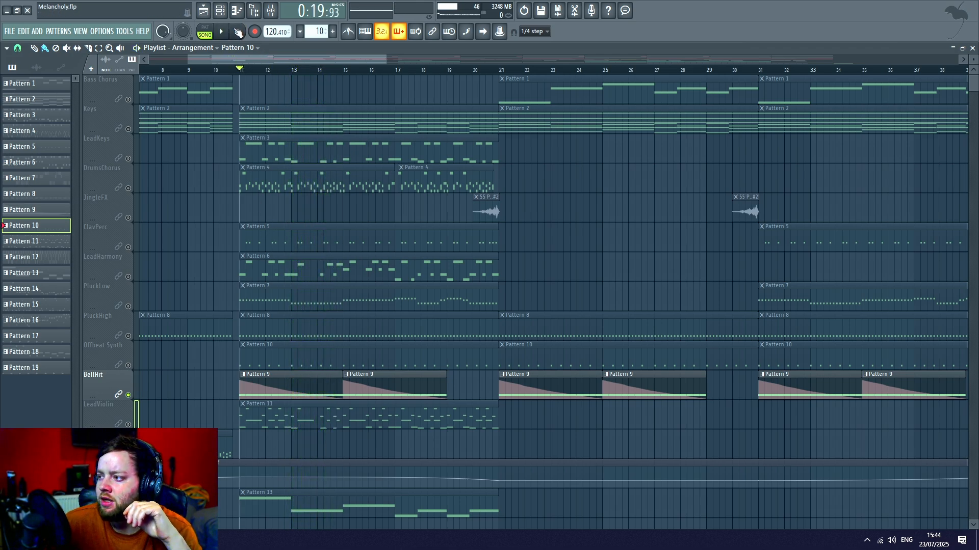
pyautogui.doubleClick(253, 385)
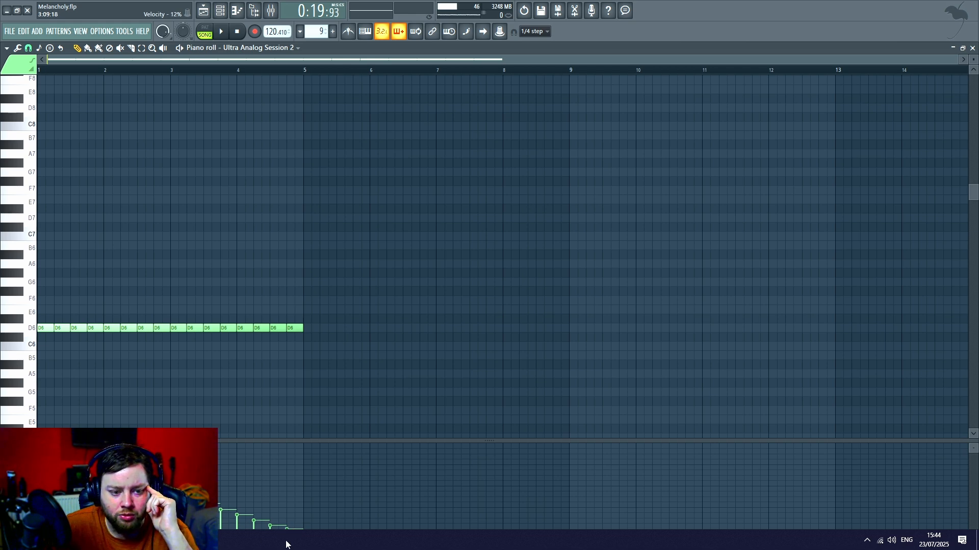
# - Examine the Ultra Analog Session 2 instrument used for Pattern 9's bell hits, then return to the playlist
pyautogui.press('F5')
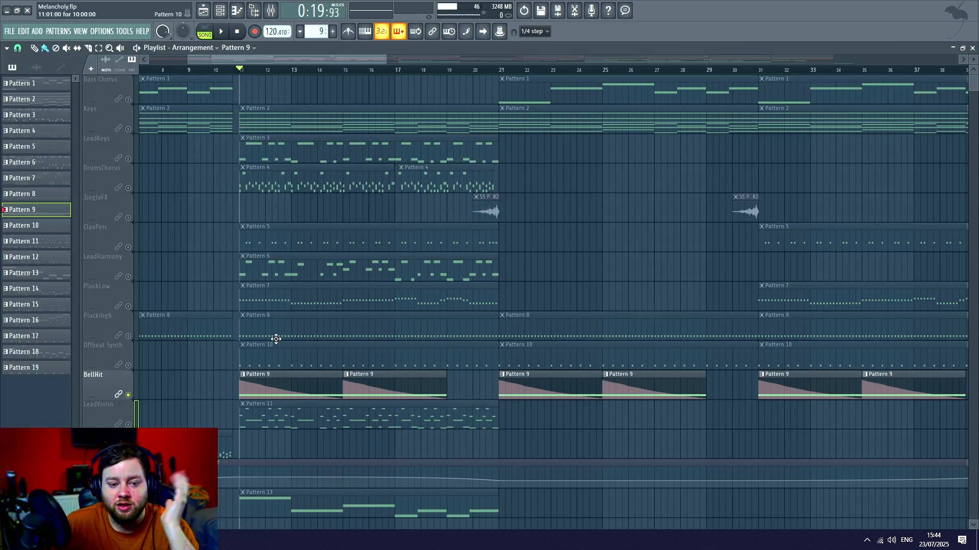
pyautogui.click(227, 9)
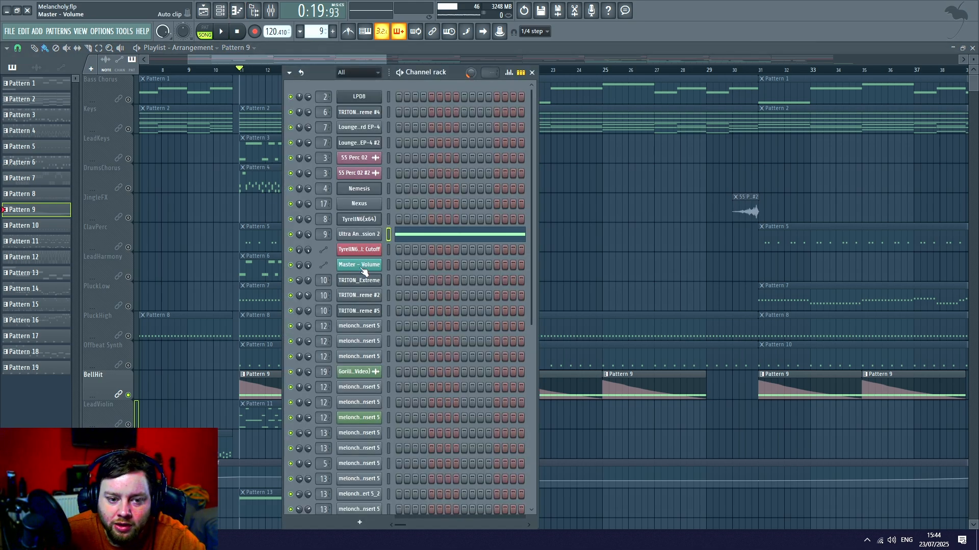
pyautogui.press('F7')
pyautogui.click(370, 236)
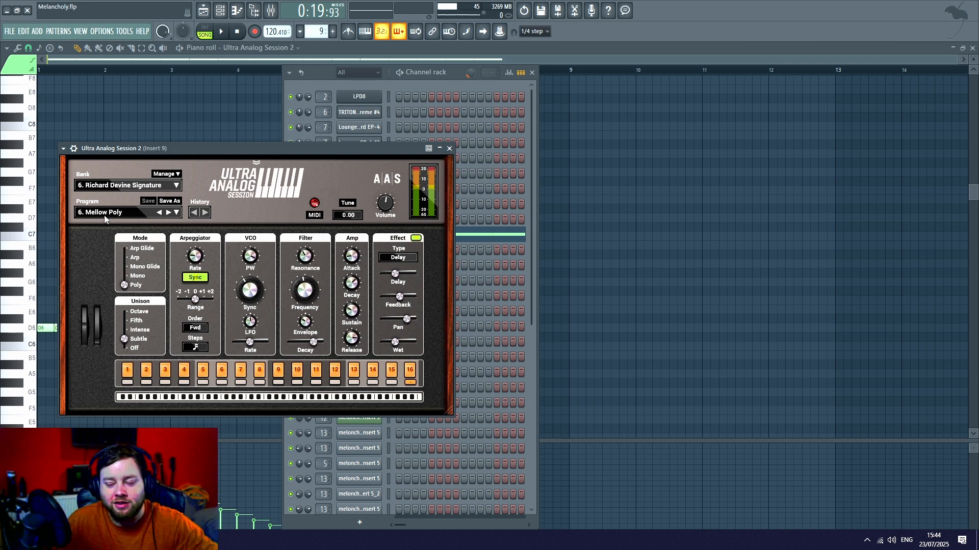
pyautogui.click(204, 10)
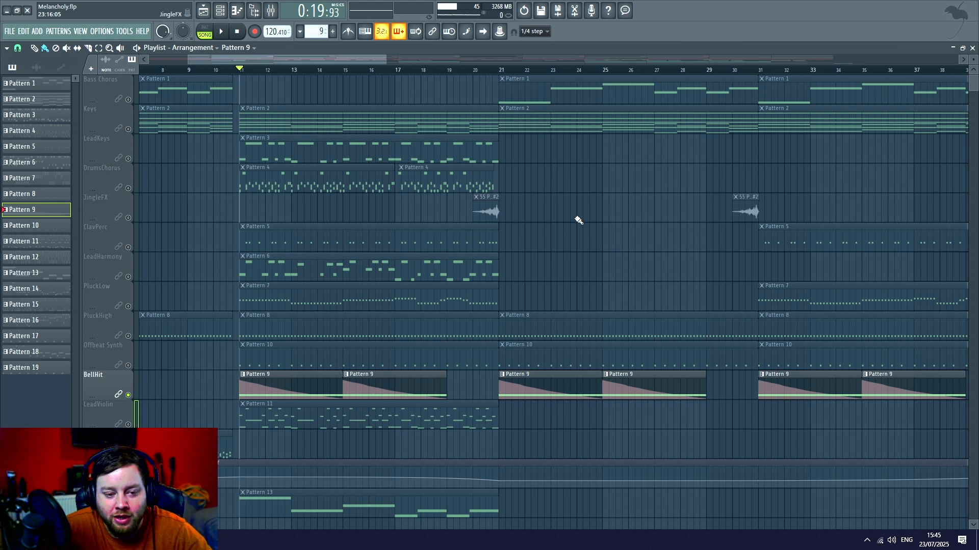
# - Play the soloed BellHit track briefly from bar 11, then unsolo it to restore the other tracks
pyautogui.press('space')
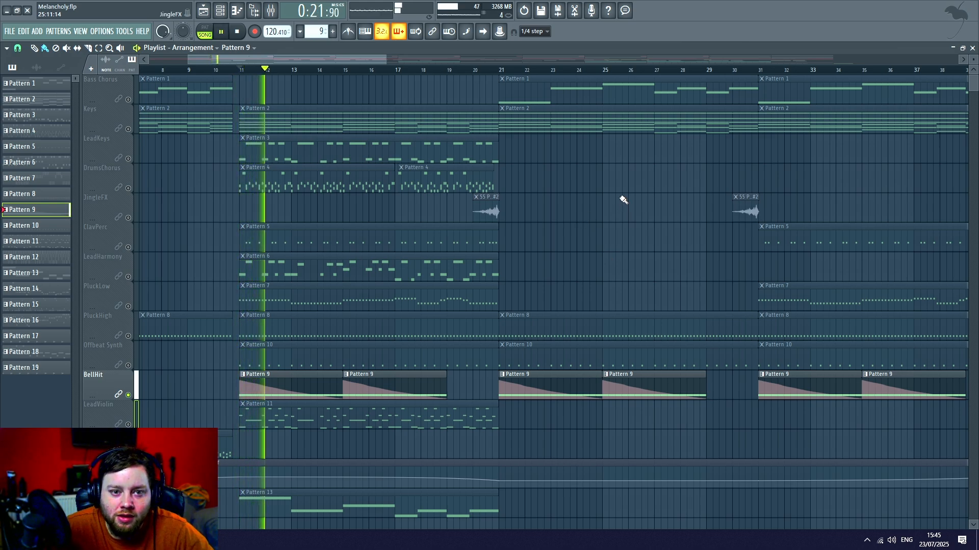
pyautogui.press('space')
pyautogui.rightClick(128, 395)
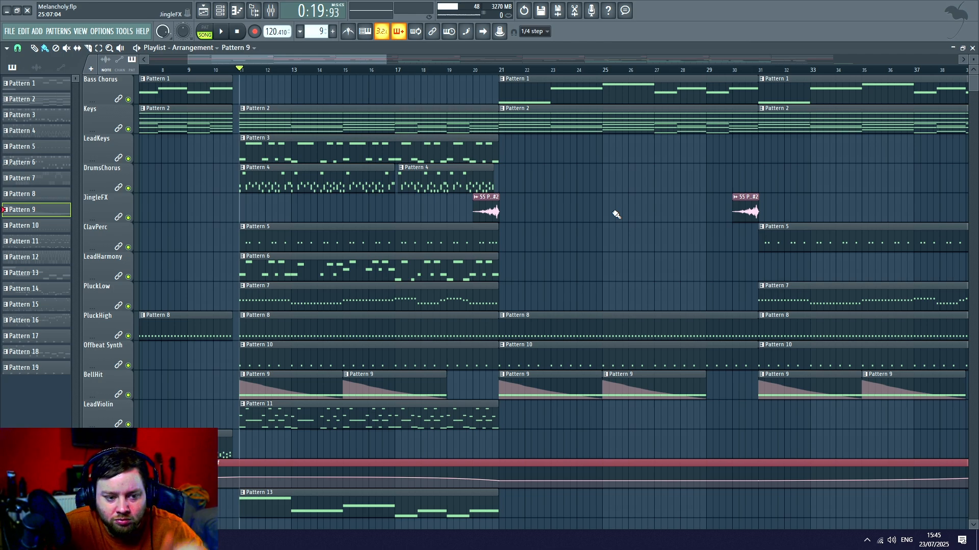
# - Play the full arrangement from bar 11 while looking over the tracks, then stop playback
pyautogui.press('space')
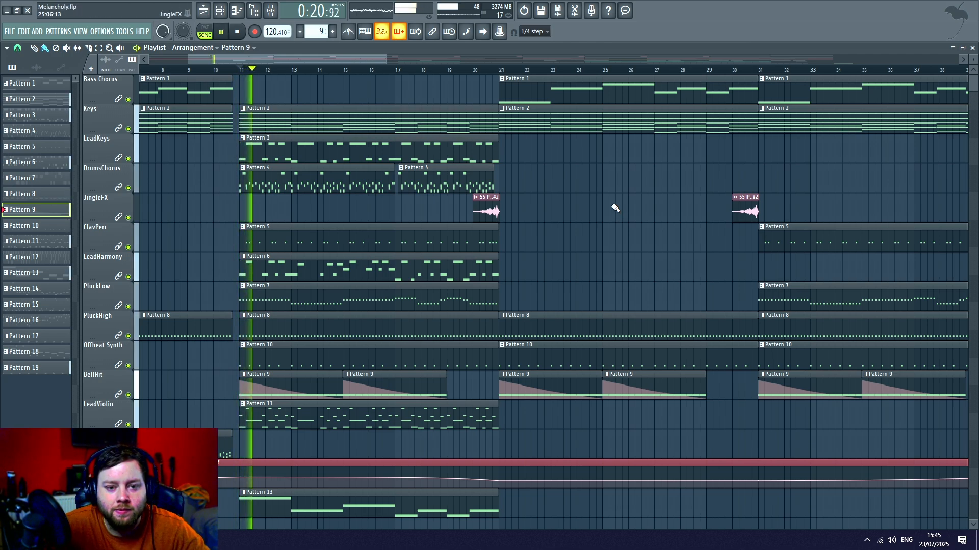
pyautogui.scroll(-5, 606, 207)
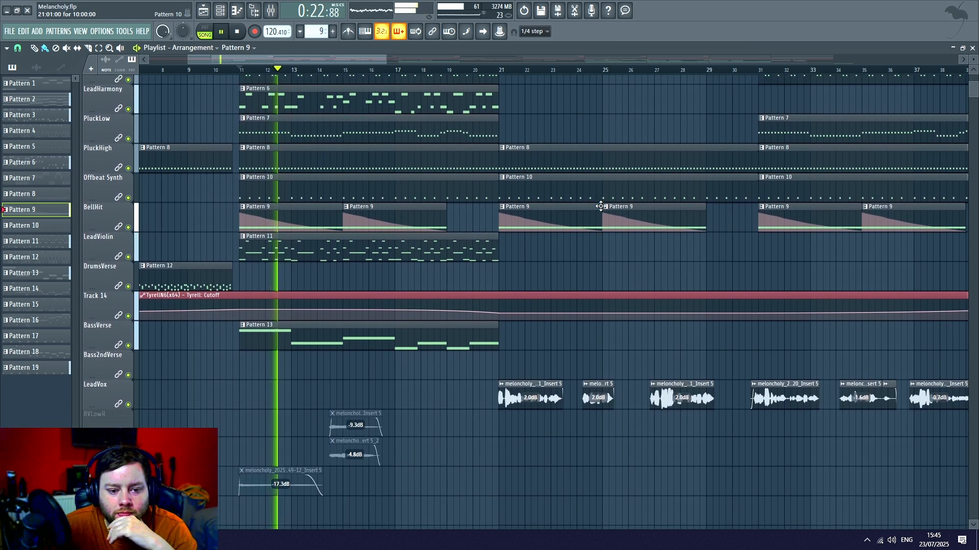
pyautogui.scroll(-8, 571, 229)
pyautogui.scroll(14, 459, 267)
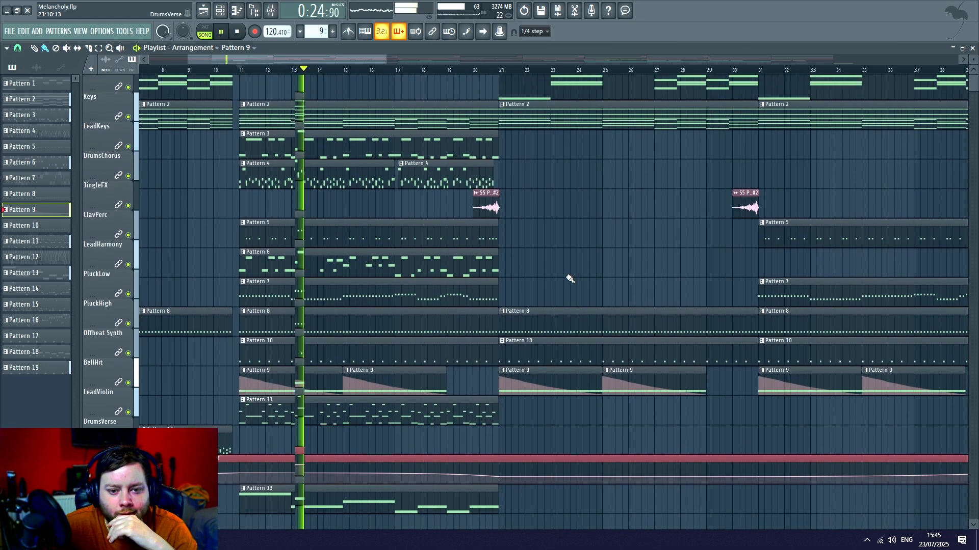
pyautogui.scroll(1, 570, 279)
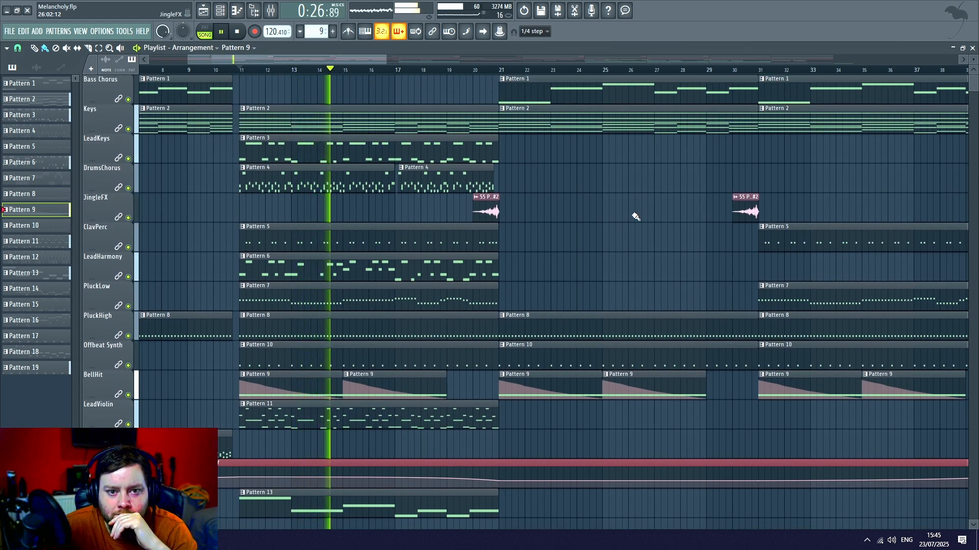
pyautogui.click(239, 31)
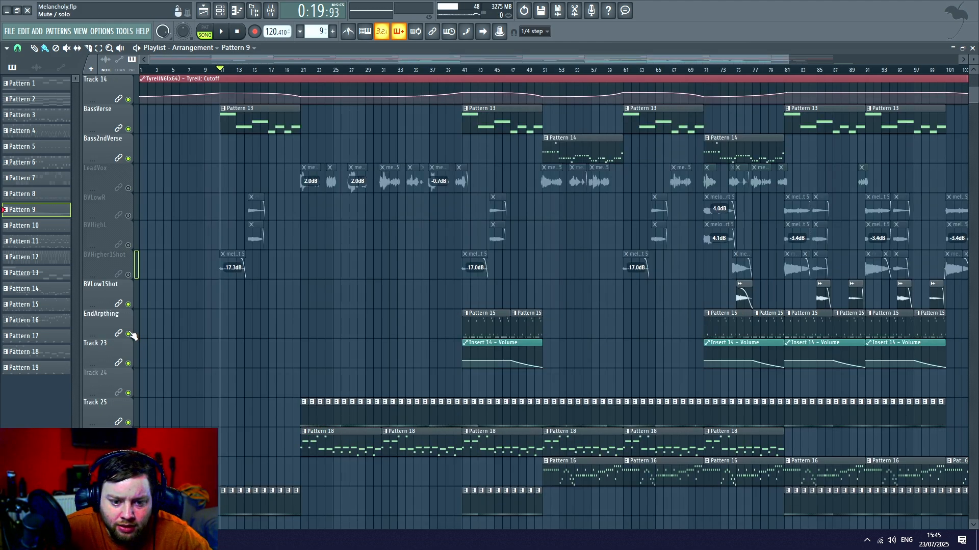
# - Solo the EndArpthing track and place the playhead at bar 41 where its first Pattern 15 clip starts
pyautogui.scroll(-4, 155, 332)
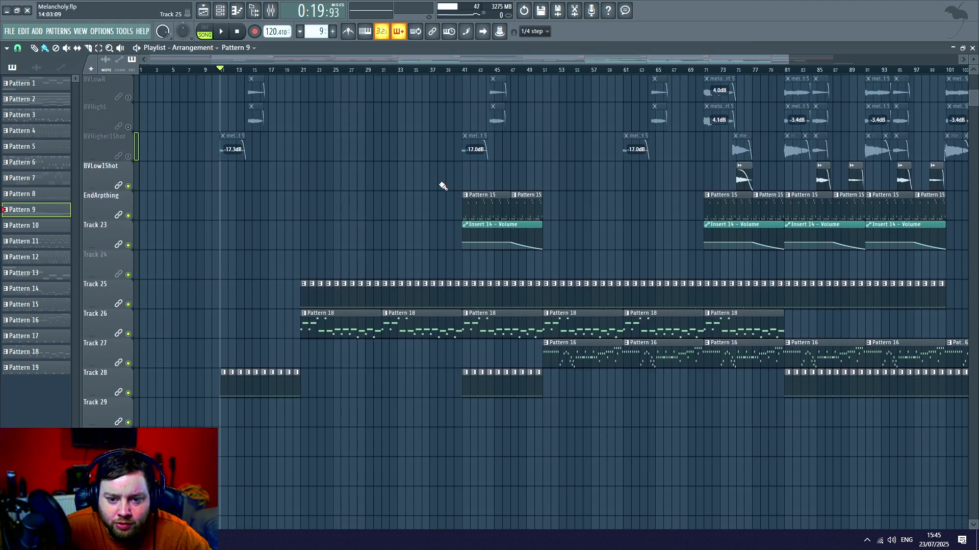
pyautogui.scroll(4, 554, 72)
pyautogui.click(265, 70)
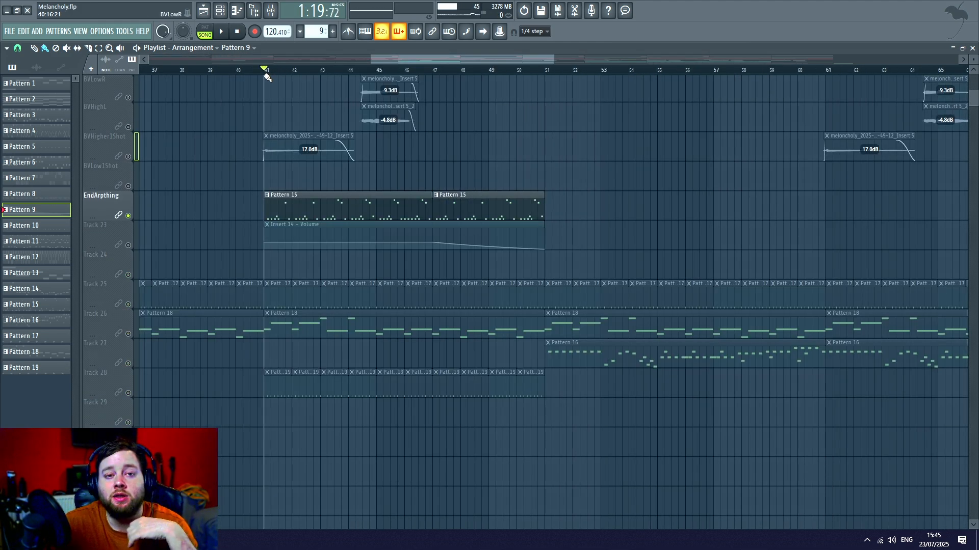
# - Examine where the EndArpthing clips sit across the arrangement and among the other tracks around bars 41 to 51
pyautogui.scroll(-4, 267, 74)
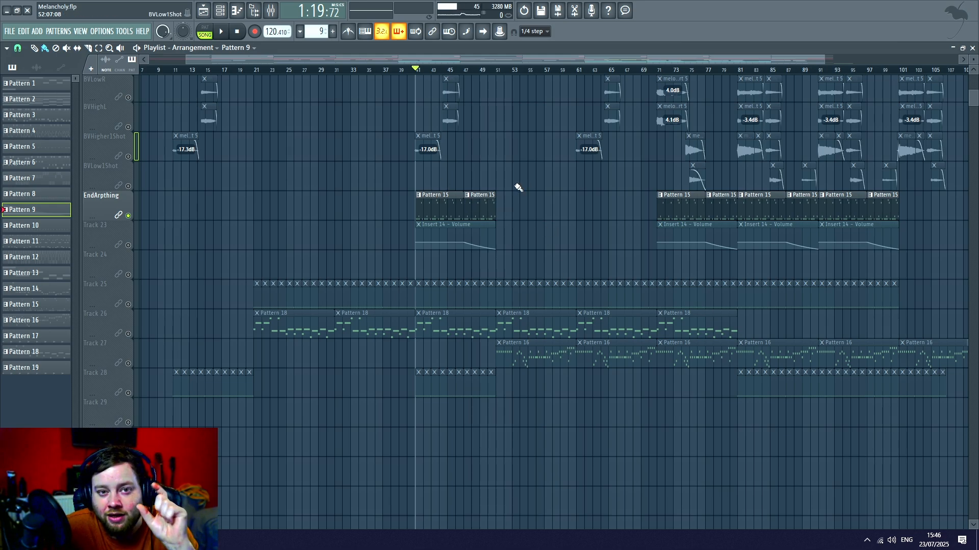
pyautogui.scroll(-2, 535, 66)
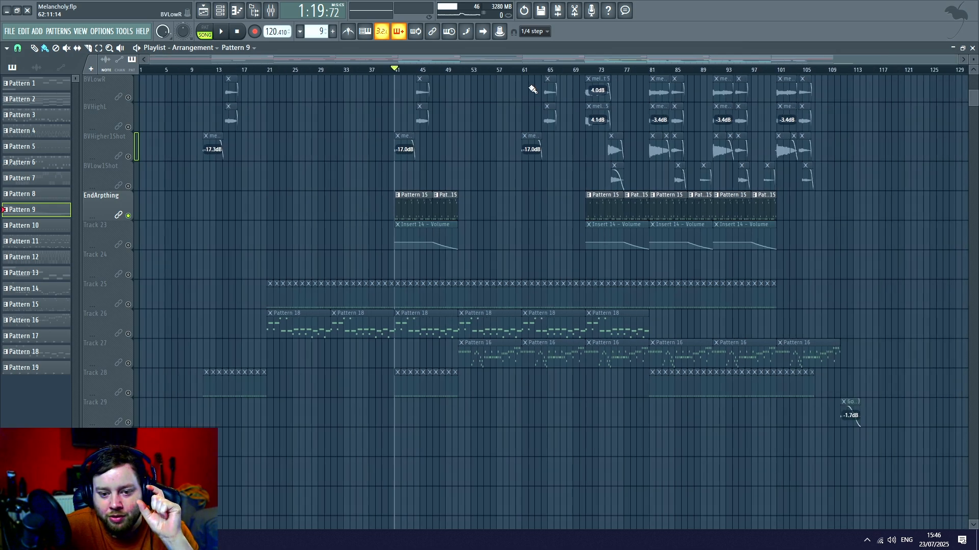
pyautogui.scroll(8, 428, 328)
pyautogui.scroll(8, 482, 225)
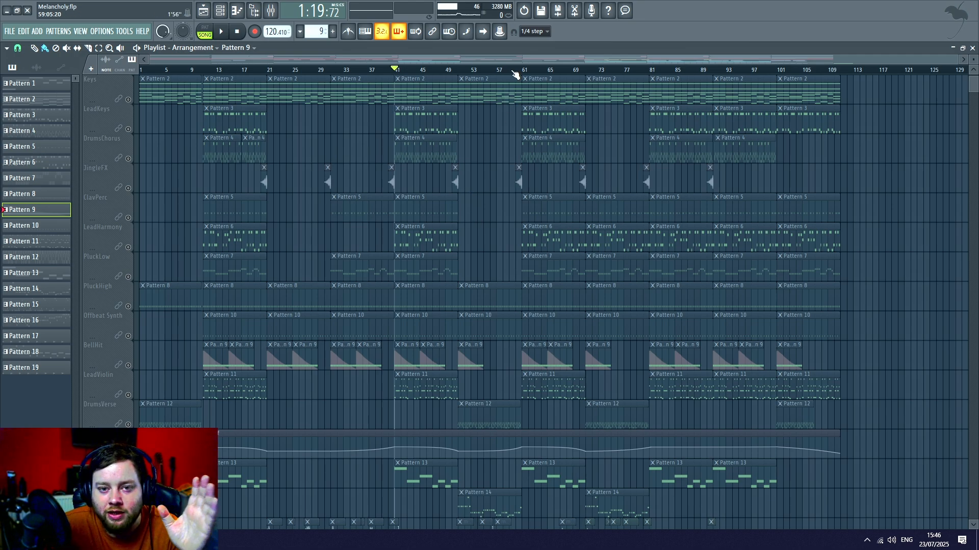
pyautogui.scroll(3, 516, 72)
pyautogui.moveTo(497, 60); pyautogui.dragTo(447, 61)
pyautogui.scroll(3, 445, 71)
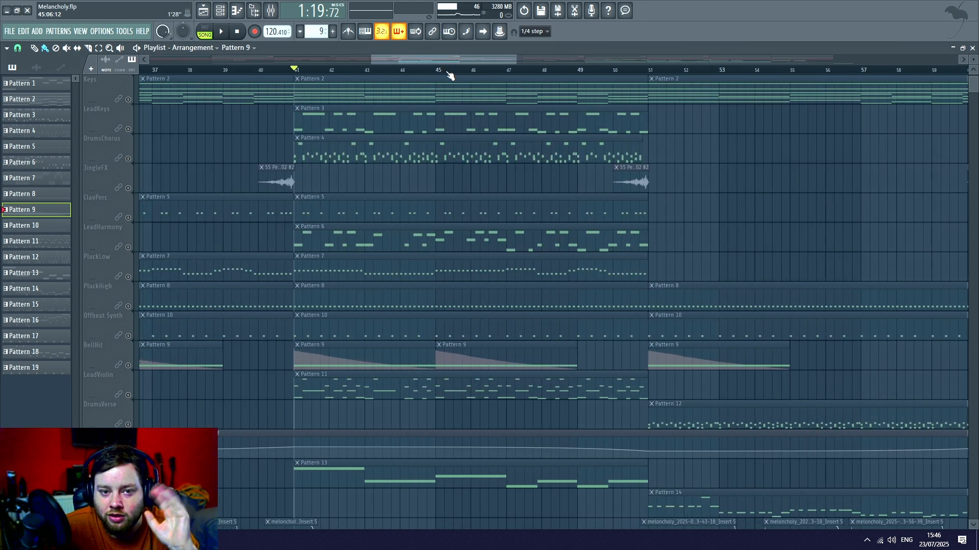
pyautogui.scroll(-7, 452, 162)
pyautogui.scroll(-6, 453, 162)
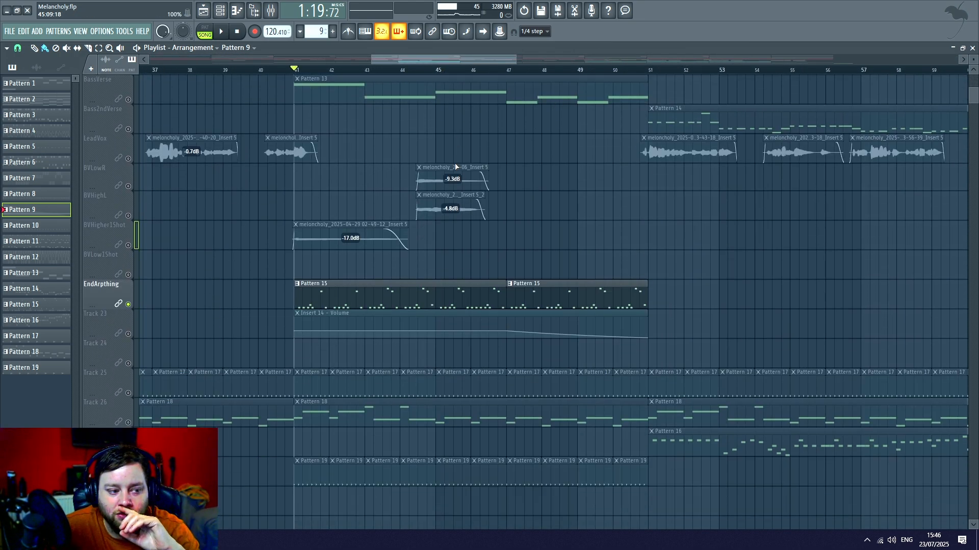
# - Enable Track 23's volume automation, open Pattern 15's notes in pattern mode, and examine its Ultra Analog Session 2 #2 instrument
pyautogui.click(128, 334)
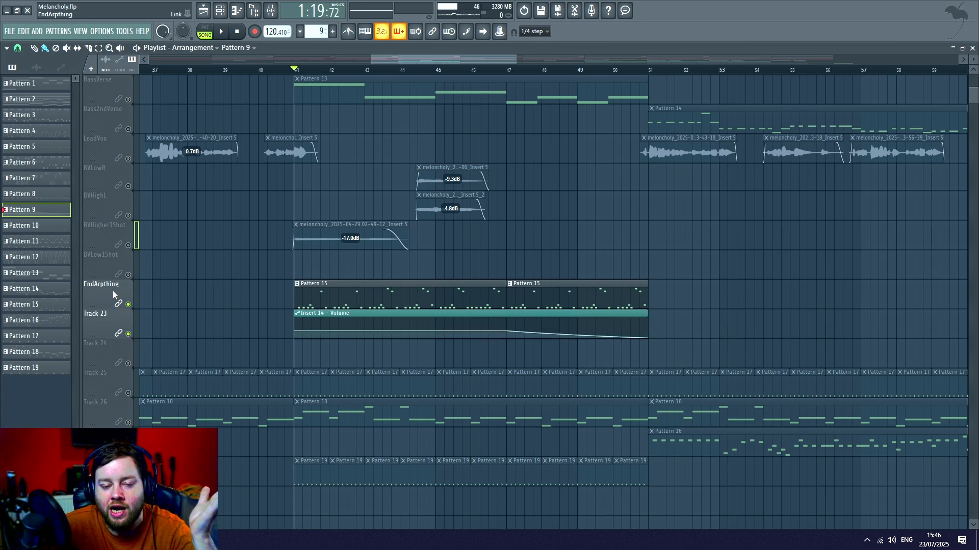
pyautogui.doubleClick(348, 295)
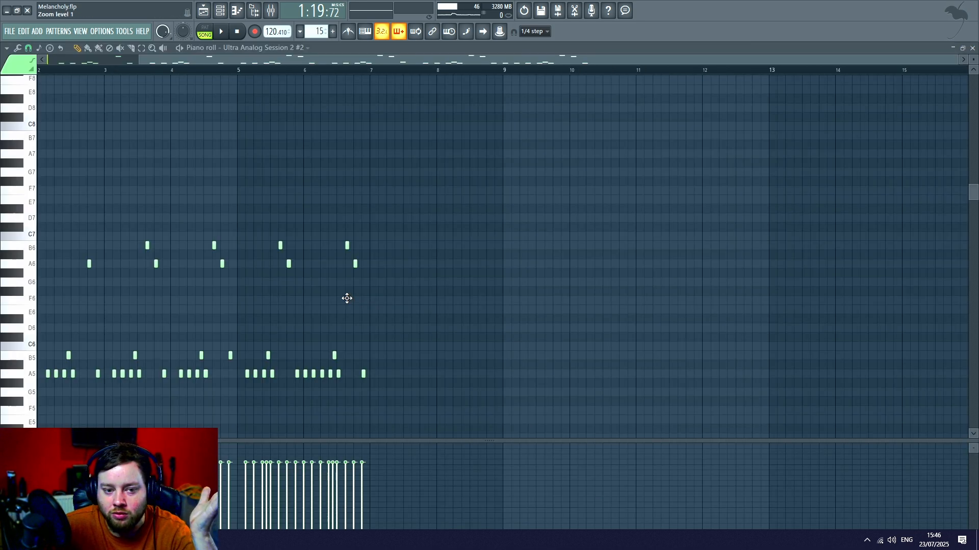
pyautogui.click(212, 33)
pyautogui.click(221, 10)
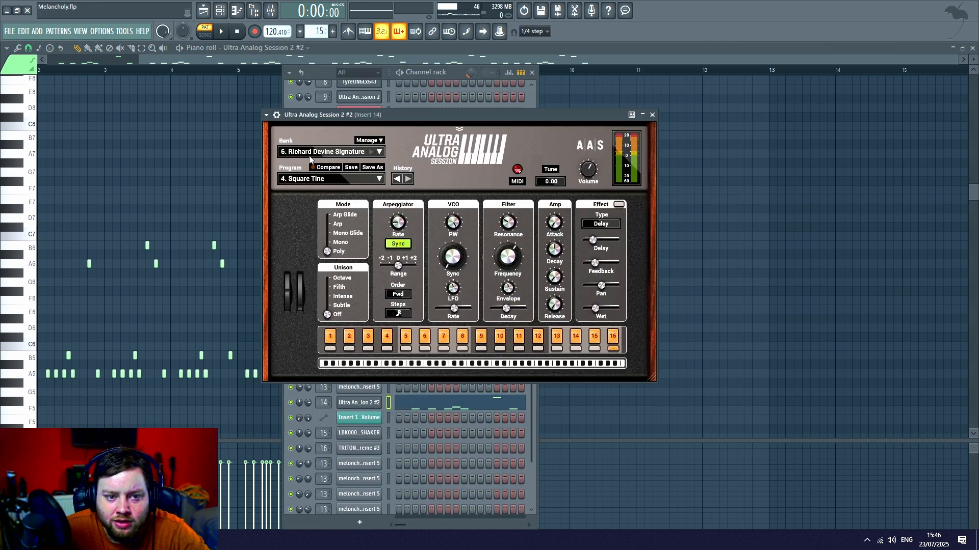
pyautogui.rightClick(136, 171)
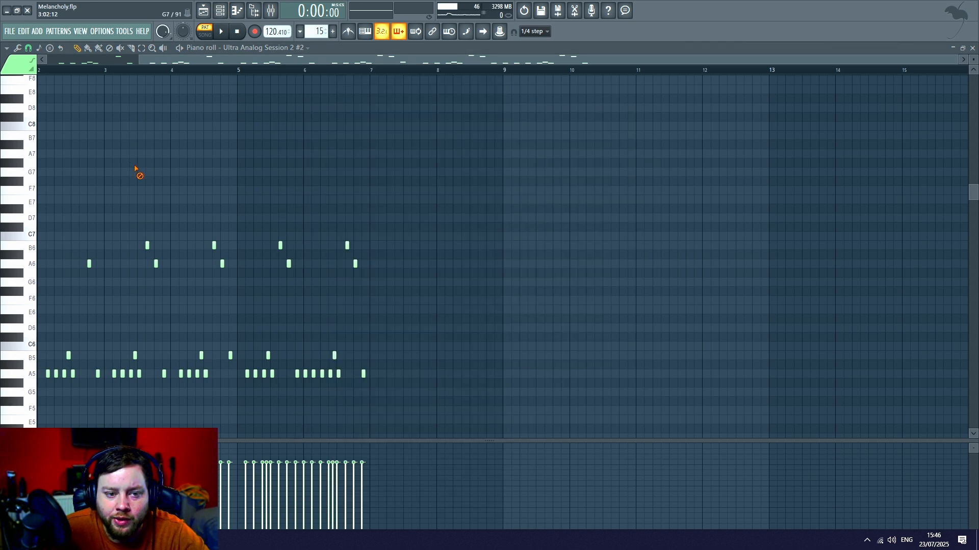
# - Play Pattern 15 on its own from its first bar while following its notes in the piano roll, then stop playback
pyautogui.moveTo(177, 60); pyautogui.dragTo(69, 63)
pyautogui.press('space')
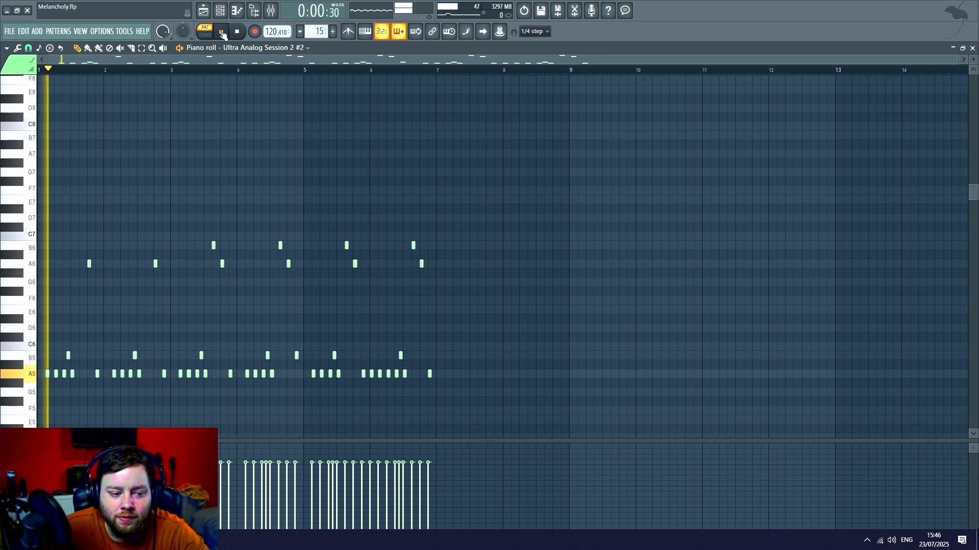
pyautogui.scroll(1, 124, 74)
pyautogui.scroll(3, 124, 75)
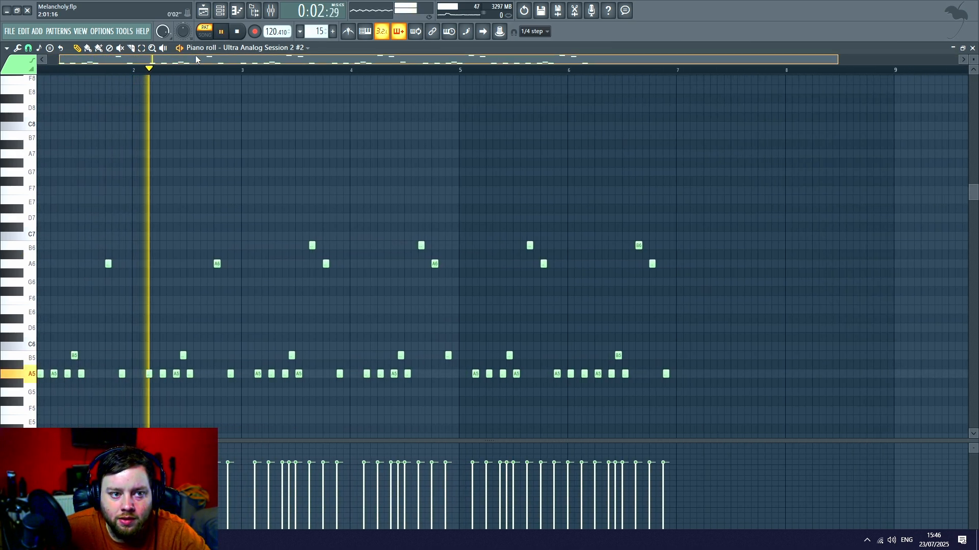
pyautogui.moveTo(197, 59); pyautogui.dragTo(96, 62)
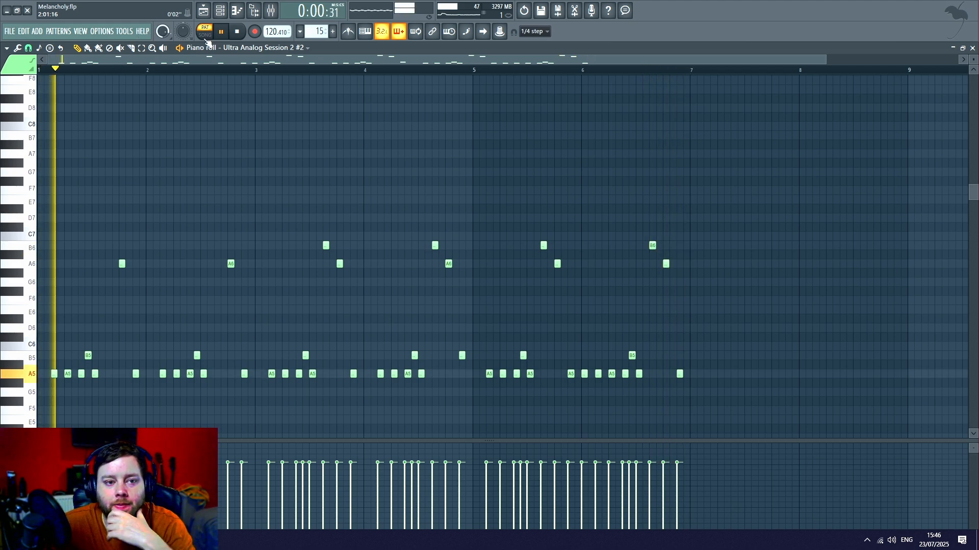
pyautogui.click(237, 31)
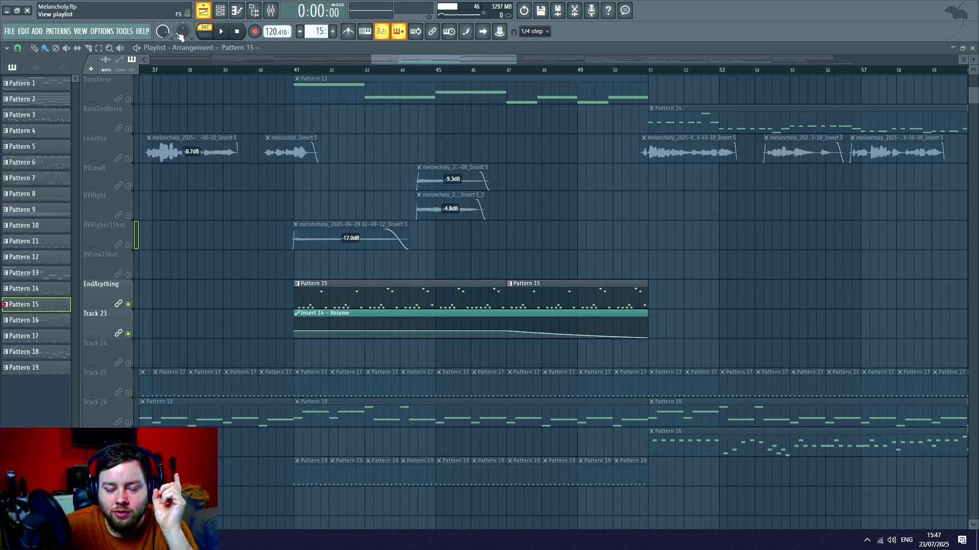
# - Return to the playlist and examine how the Pattern 15 clips and Insert 14 volume automation line up with the other tracks
pyautogui.click(203, 10)
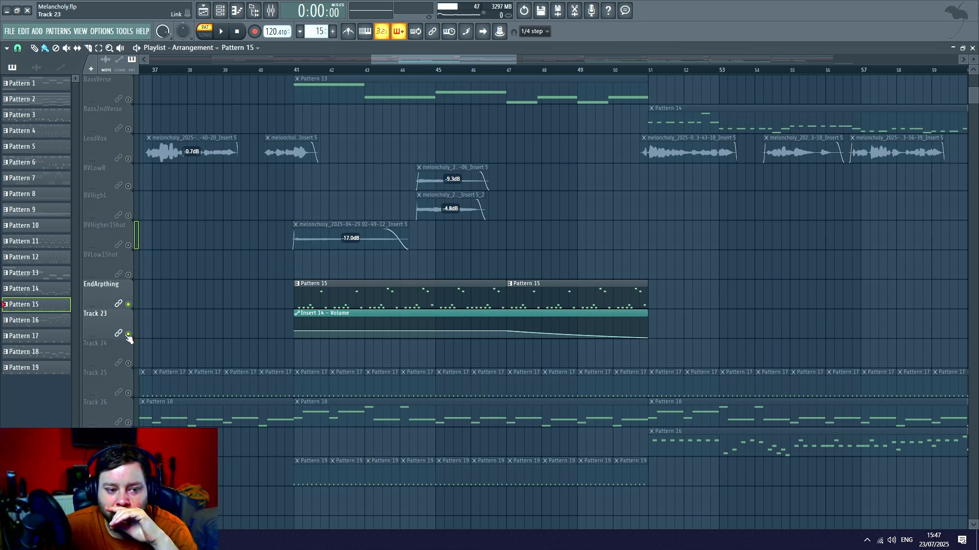
pyautogui.scroll(4, 326, 97)
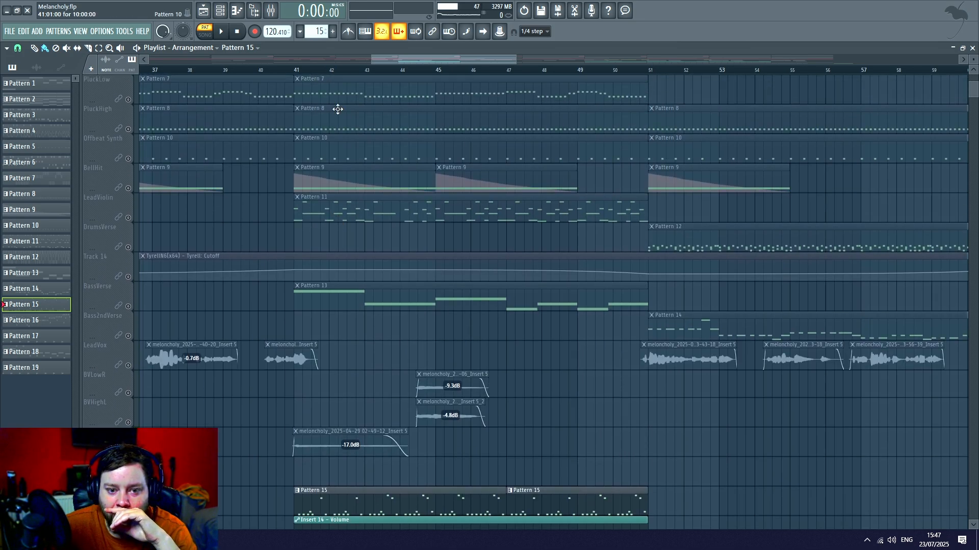
pyautogui.scroll(-4, 306, 137)
pyautogui.scroll(8, 329, 194)
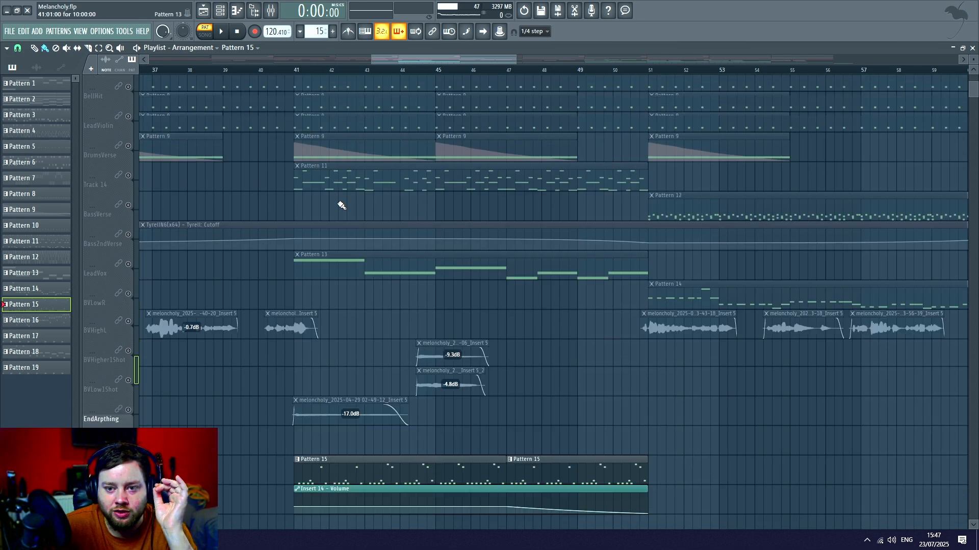
pyautogui.scroll(-5, 422, 72)
pyautogui.scroll(-4, 446, 158)
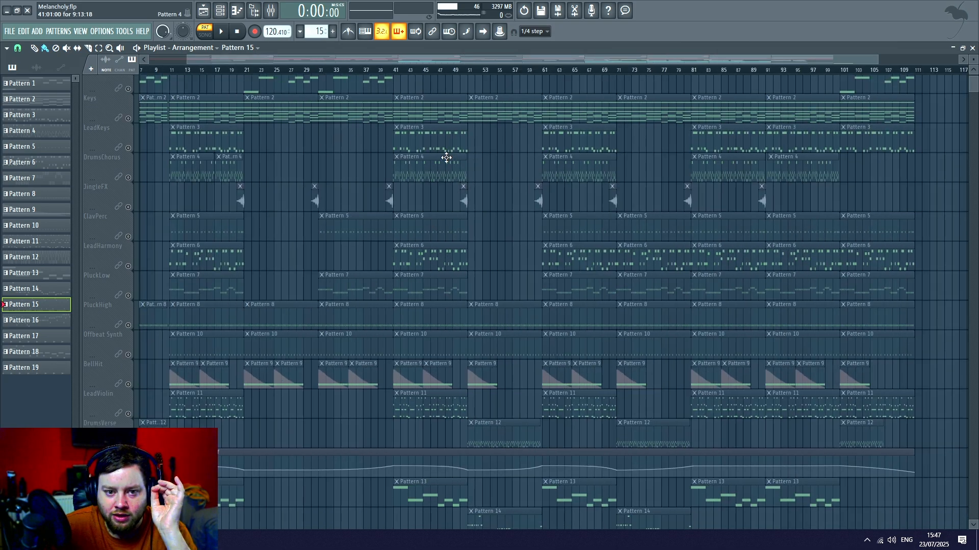
pyautogui.scroll(7, 423, 166)
pyautogui.scroll(-2, 413, 198)
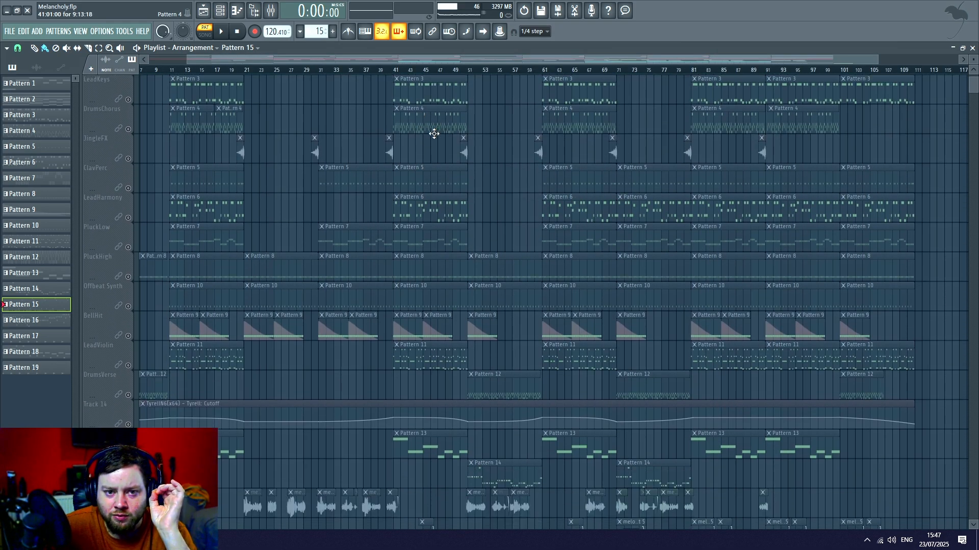
pyautogui.scroll(-12, 432, 149)
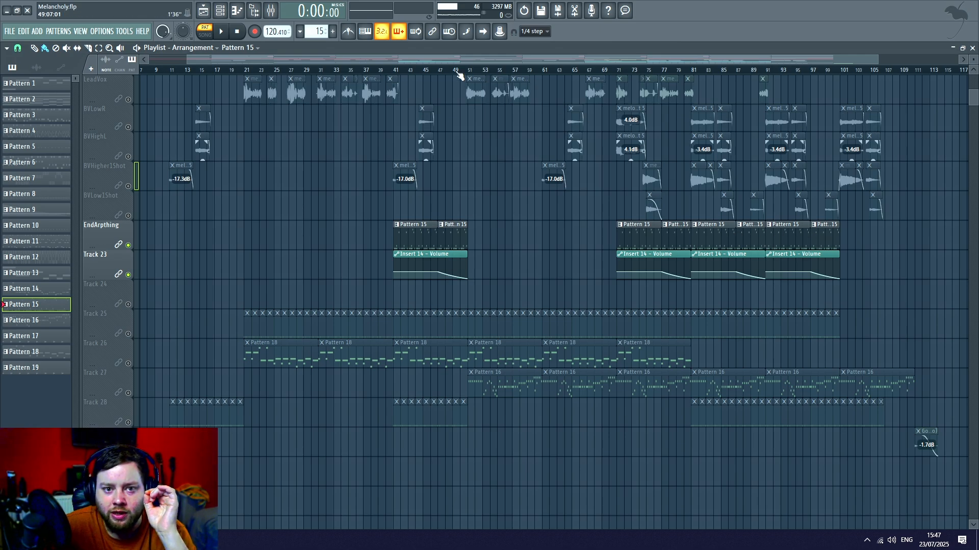
# - Solo Track 26, open Pattern 18's notes, and return to the playlist to look over the tracks around bar 21
pyautogui.scroll(2, 457, 71)
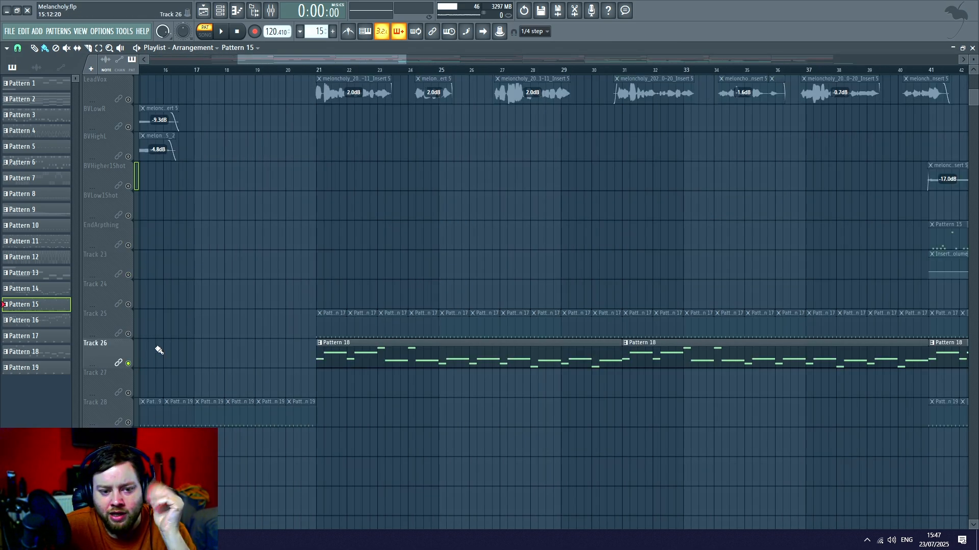
pyautogui.scroll(-3, 168, 347)
pyautogui.doubleClick(345, 268)
pyautogui.press('F5')
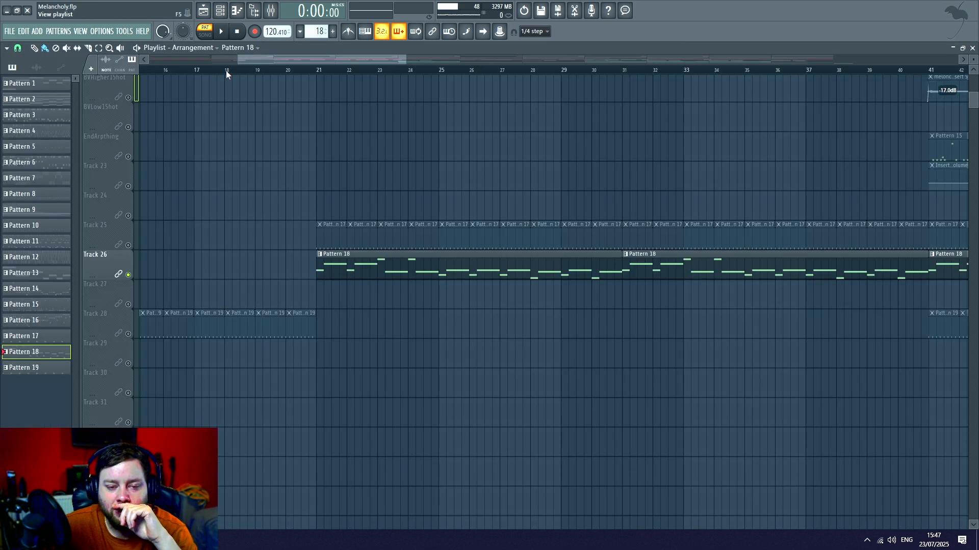
pyautogui.scroll(10, 360, 312)
pyautogui.scroll(-5, 357, 207)
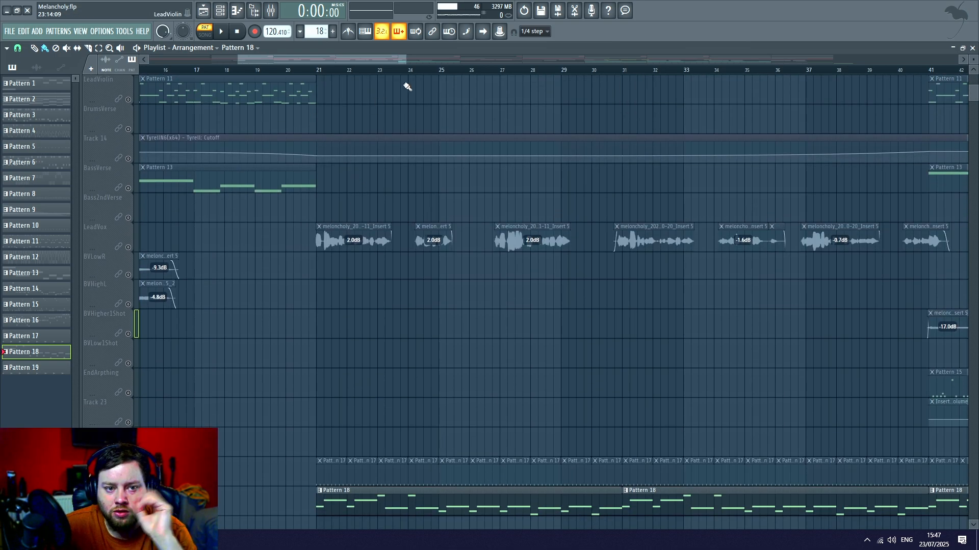
# - Open Pattern 18's notes from Track 26 and play the pattern through from its first bar, then stop playback
pyautogui.scroll(-8, 411, 86)
pyautogui.scroll(-3, 426, 72)
pyautogui.scroll(5, 443, 311)
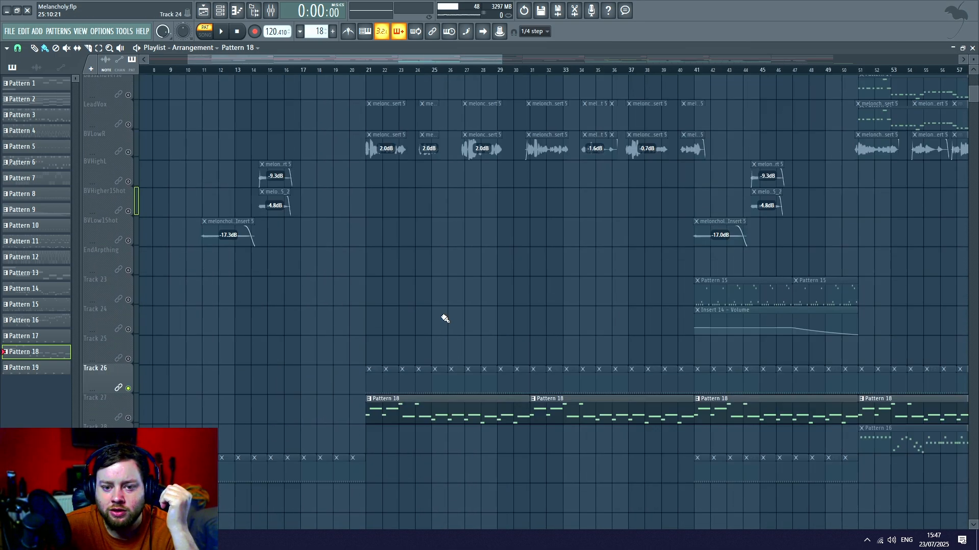
pyautogui.scroll(-1, 445, 319)
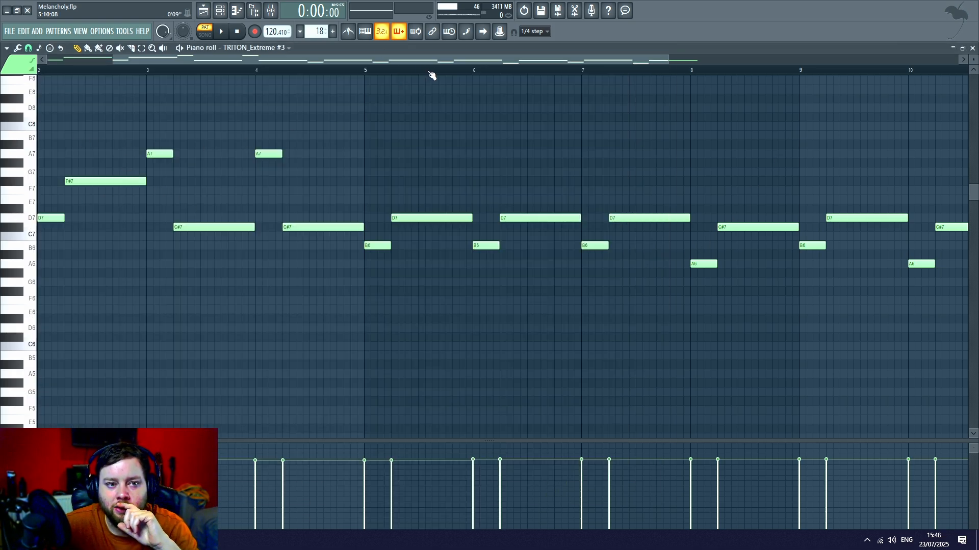
pyautogui.scroll(-3, 432, 76)
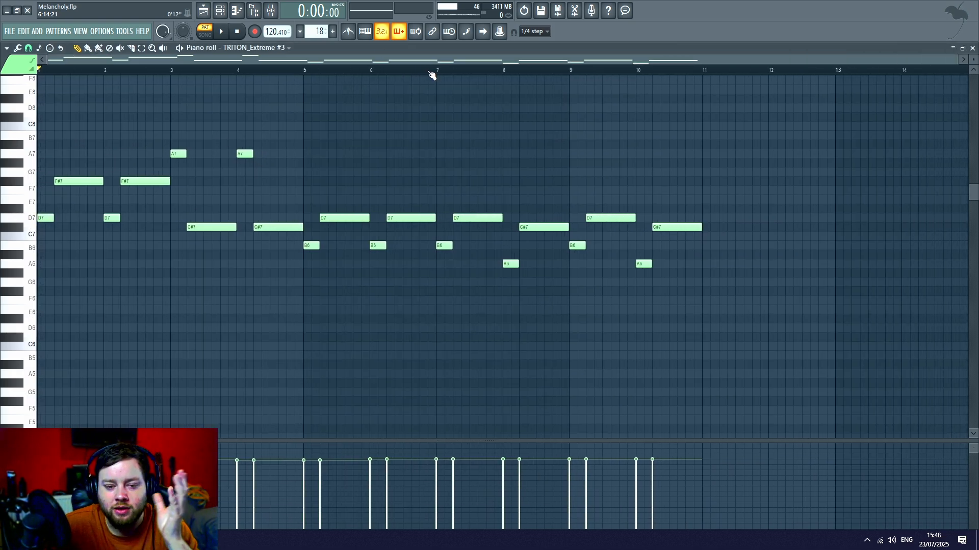
pyautogui.click(222, 33)
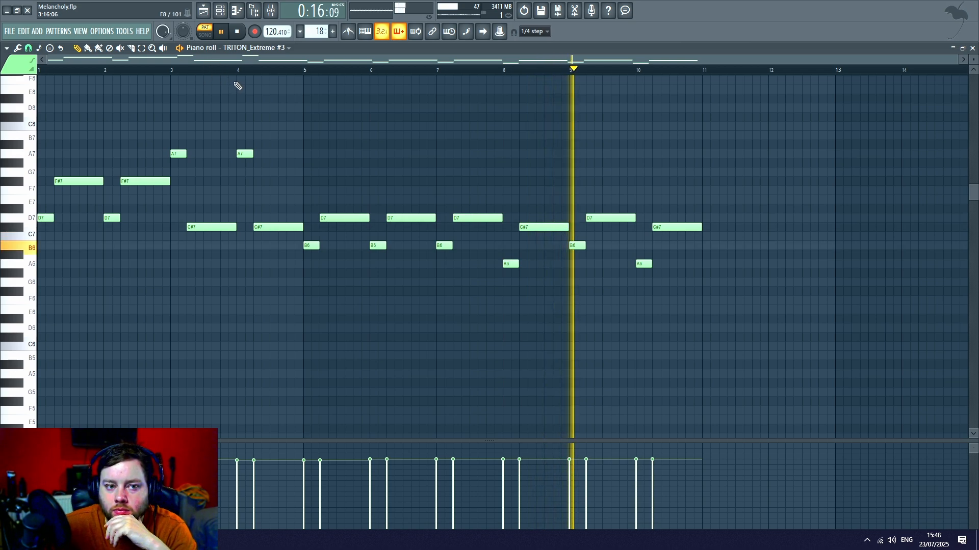
pyautogui.click(239, 31)
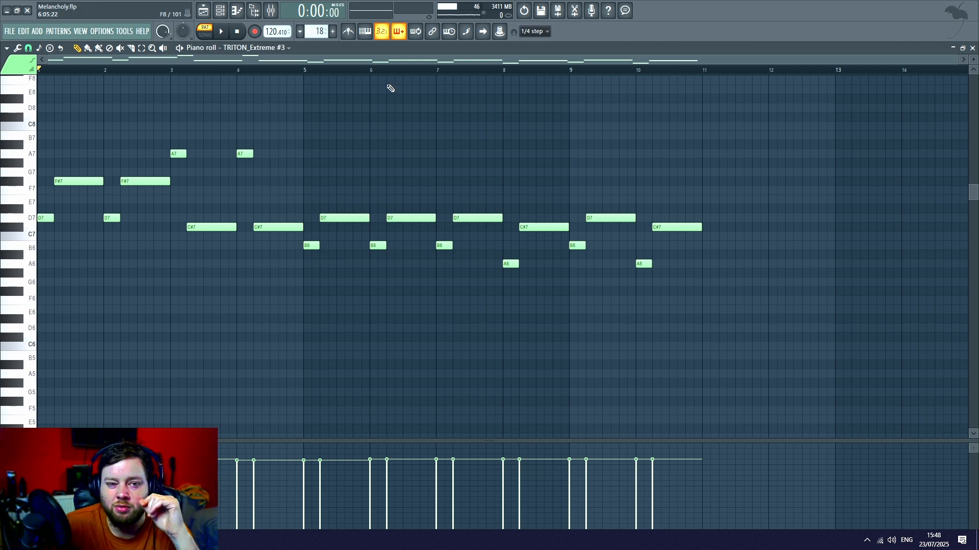
# - Return to the playlist and examine which other tracks play alongside the Pattern 18 clips from bar 21 onward
pyautogui.click(203, 12)
pyautogui.scroll(-1, 500, 216)
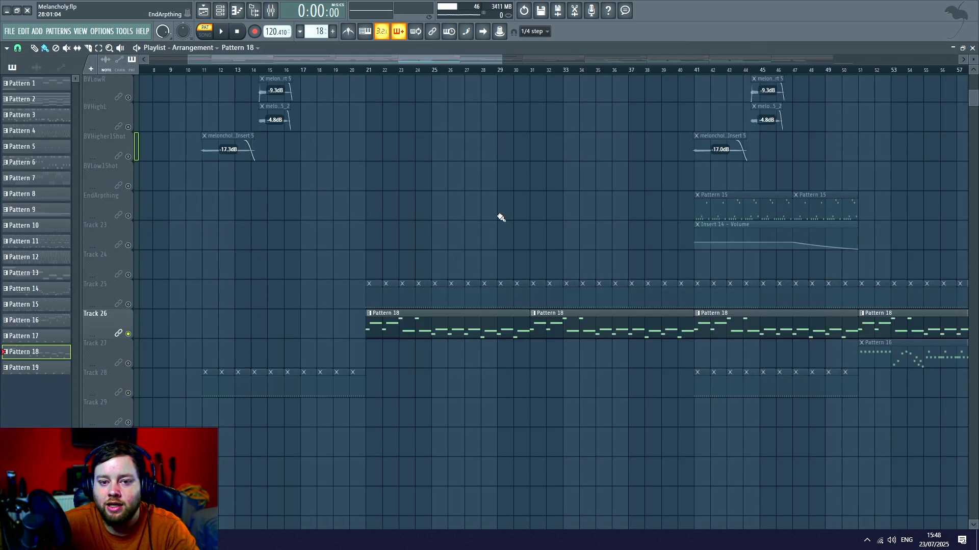
pyautogui.scroll(2, 452, 218)
pyautogui.scroll(-1, 552, 246)
pyautogui.scroll(15, 448, 251)
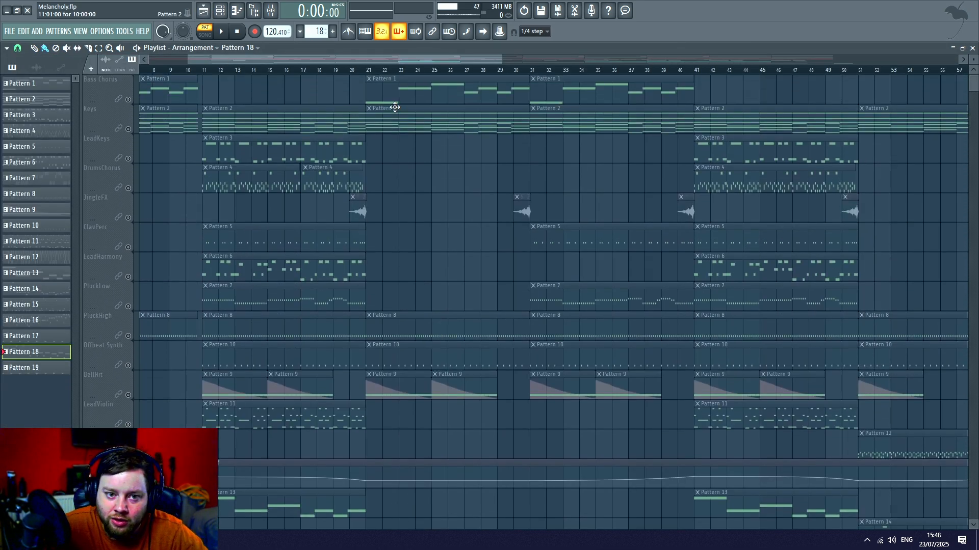
pyautogui.scroll(-1, 419, 215)
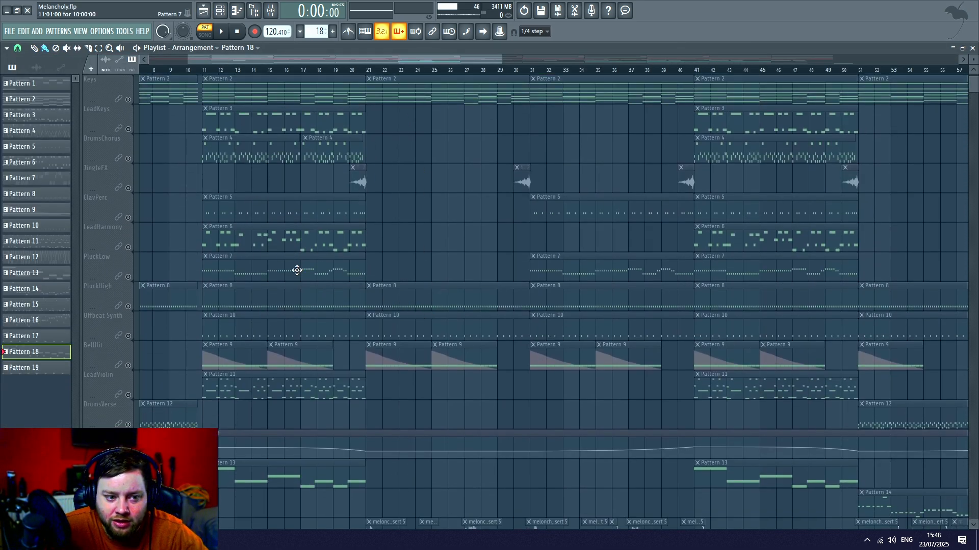
pyautogui.scroll(-12, 465, 300)
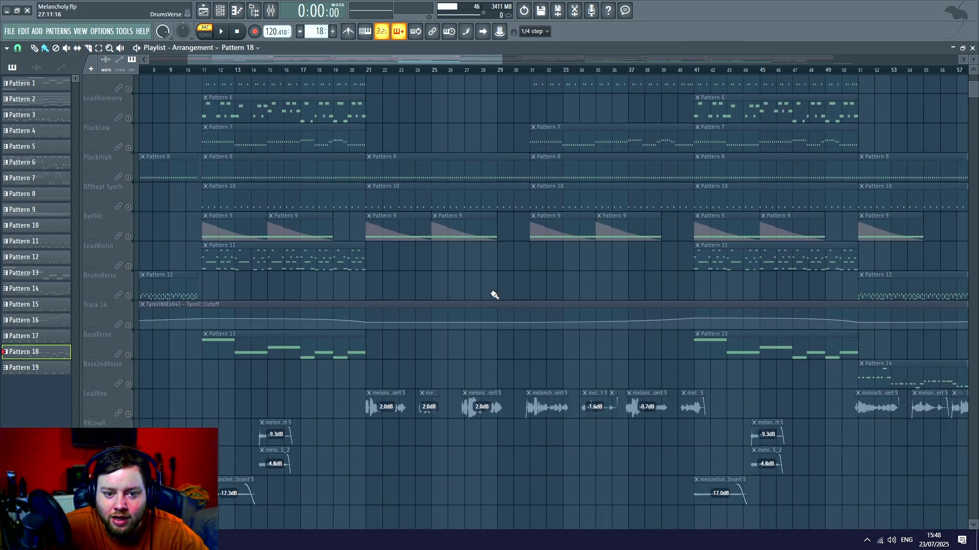
# - Solo Track 27, look over where its clips fall in the arrangement, and open Pattern 16's notes
pyautogui.moveTo(433, 60); pyautogui.dragTo(656, 60)
pyautogui.scroll(-5, 468, 199)
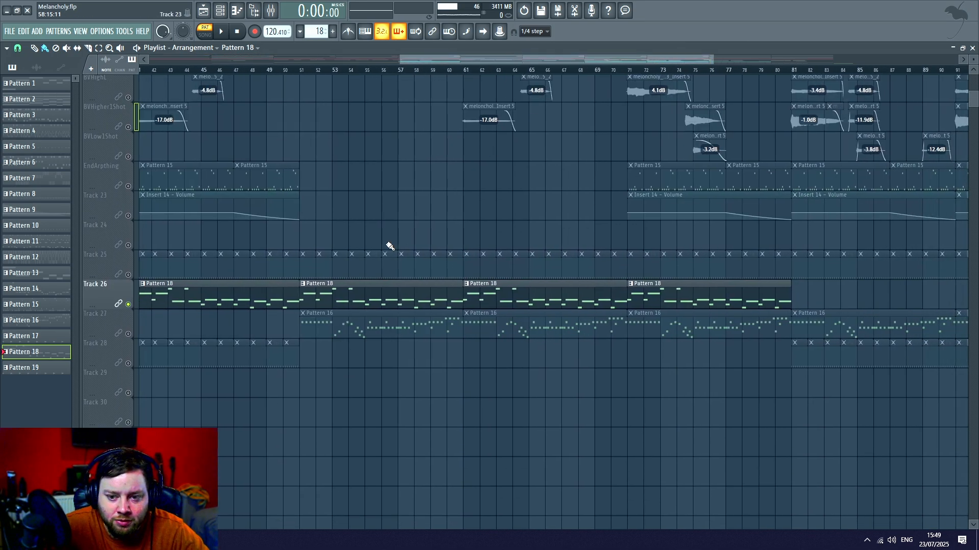
pyautogui.rightClick(128, 333)
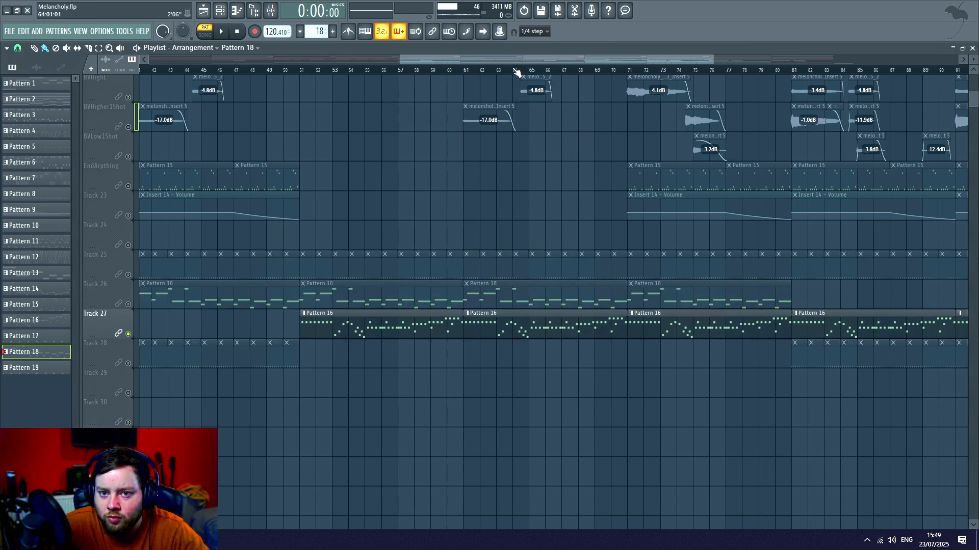
pyautogui.scroll(-4, 517, 73)
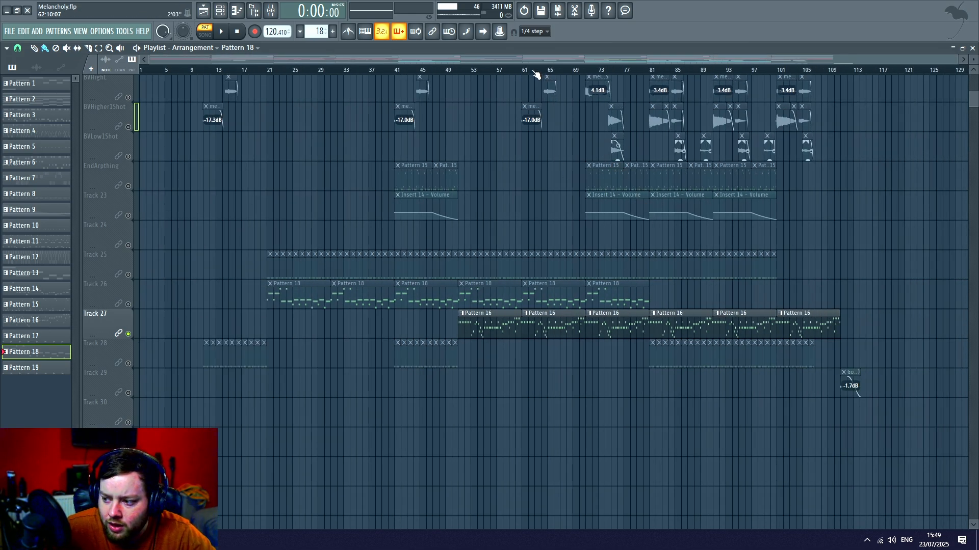
pyautogui.scroll(4, 535, 74)
pyautogui.doubleClick(322, 327)
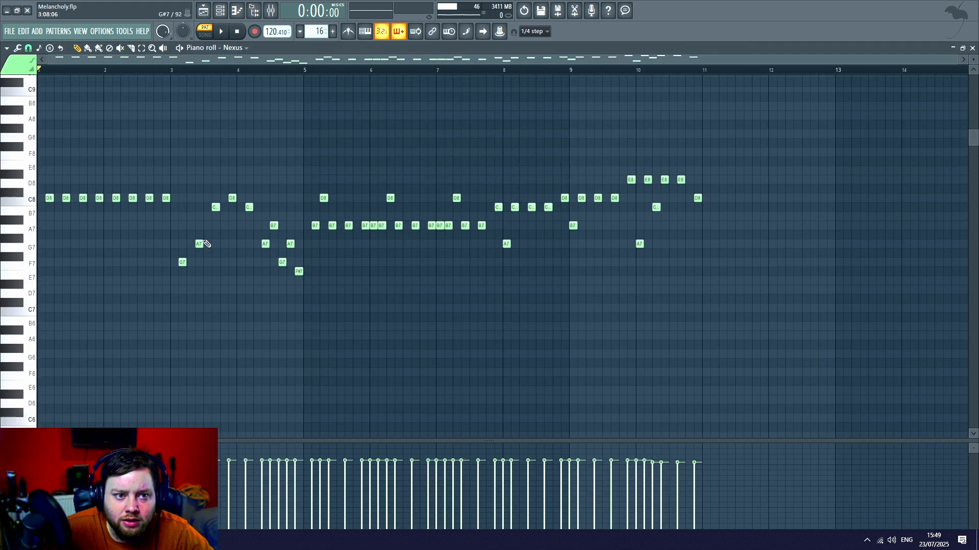
# - Open Pattern 16's Nexus instrument from the channel rack, examine its preset, and close the instrument and rack
pyautogui.scroll(5, 207, 243)
pyautogui.click(221, 11)
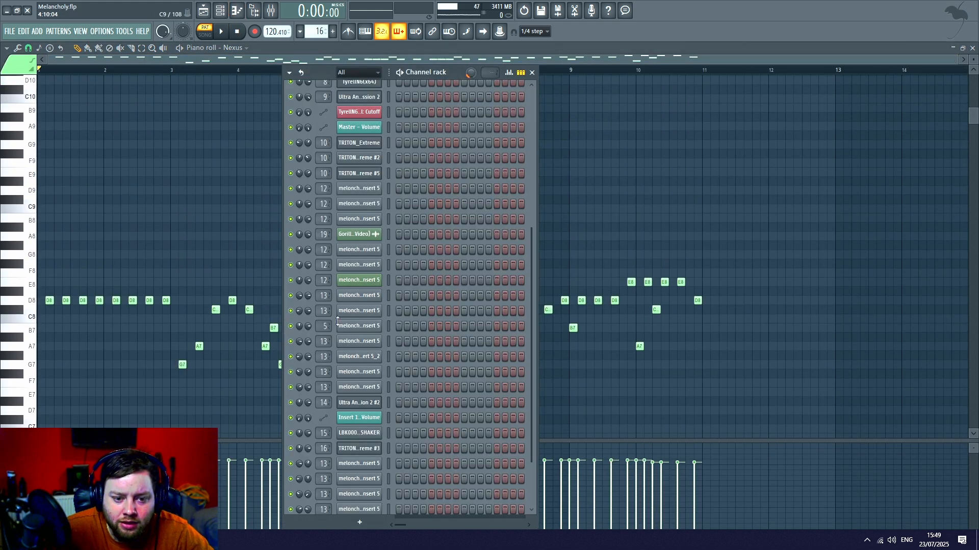
pyautogui.scroll(-3, 356, 357)
pyautogui.scroll(6, 408, 408)
pyautogui.click(358, 189)
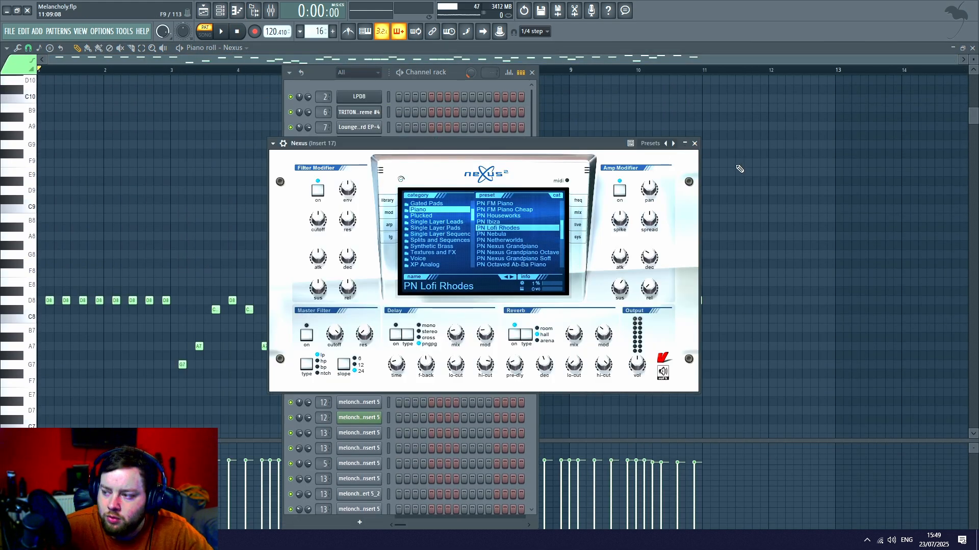
pyautogui.moveTo(617, 233)
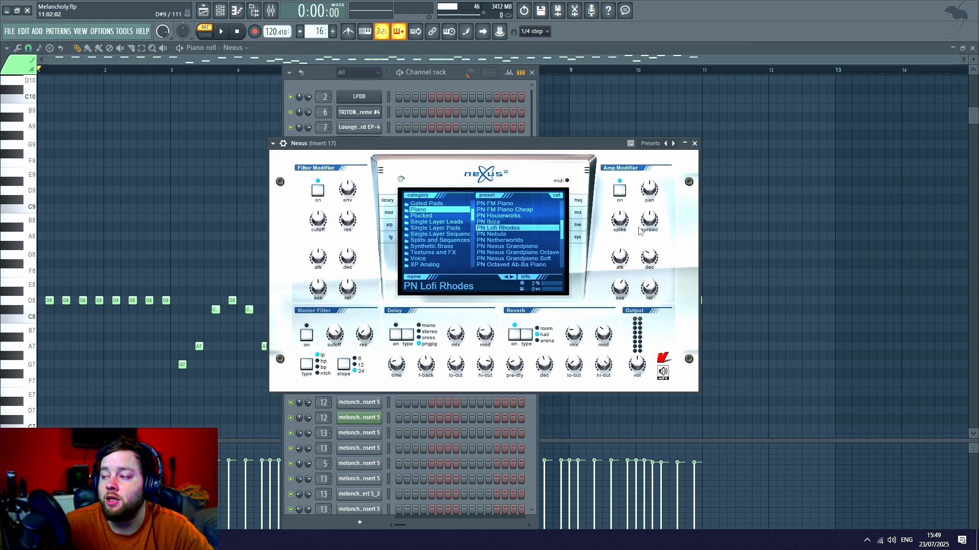
pyautogui.click(775, 136)
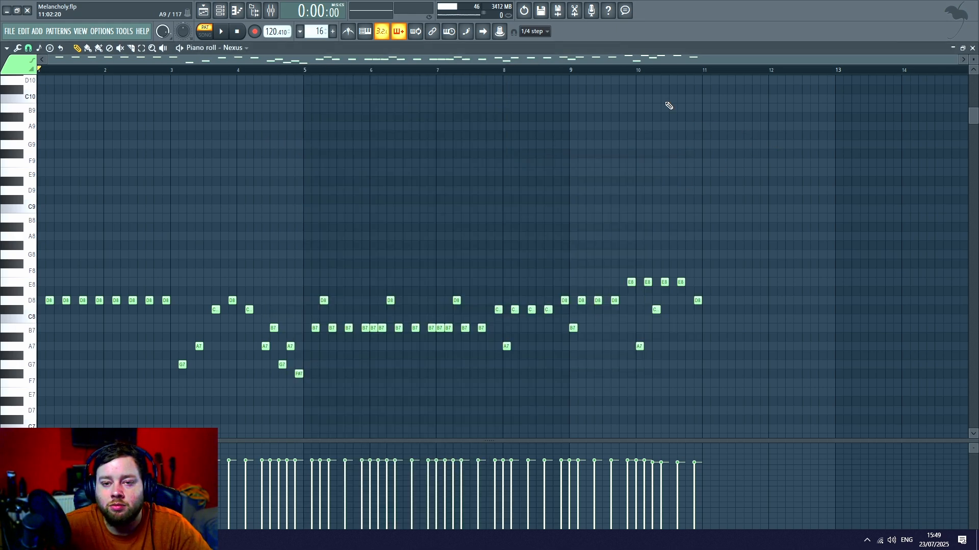
# - Play Pattern 16 on its own from its first bar while following its notes in the piano roll, then stop playback
pyautogui.scroll(2, 284, 73)
pyautogui.moveTo(278, 61); pyautogui.dragTo(163, 65)
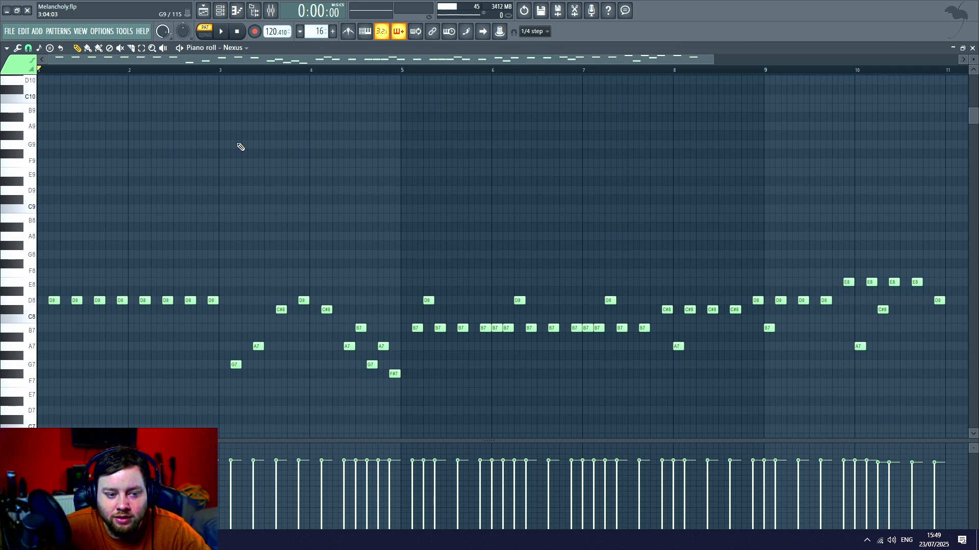
pyautogui.press('space')
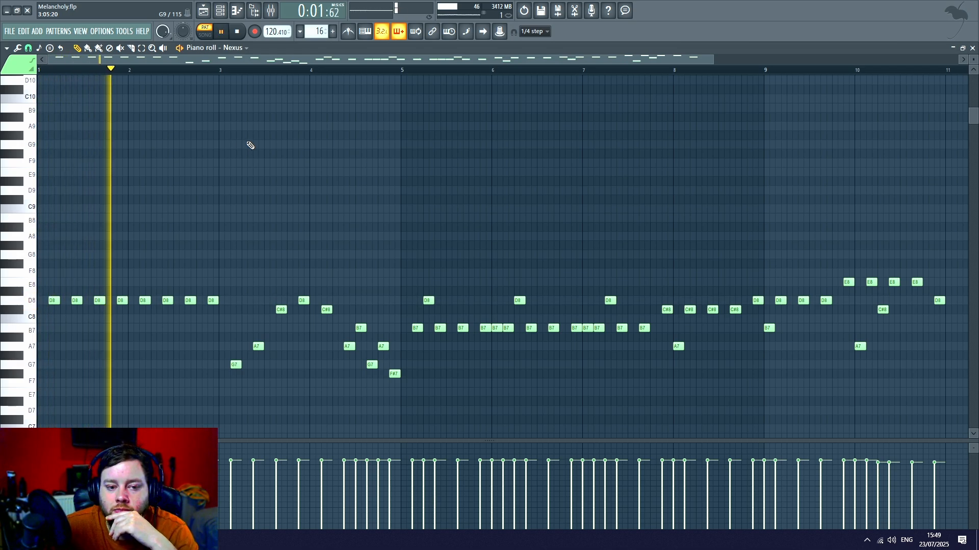
pyautogui.scroll(-1, 302, 77)
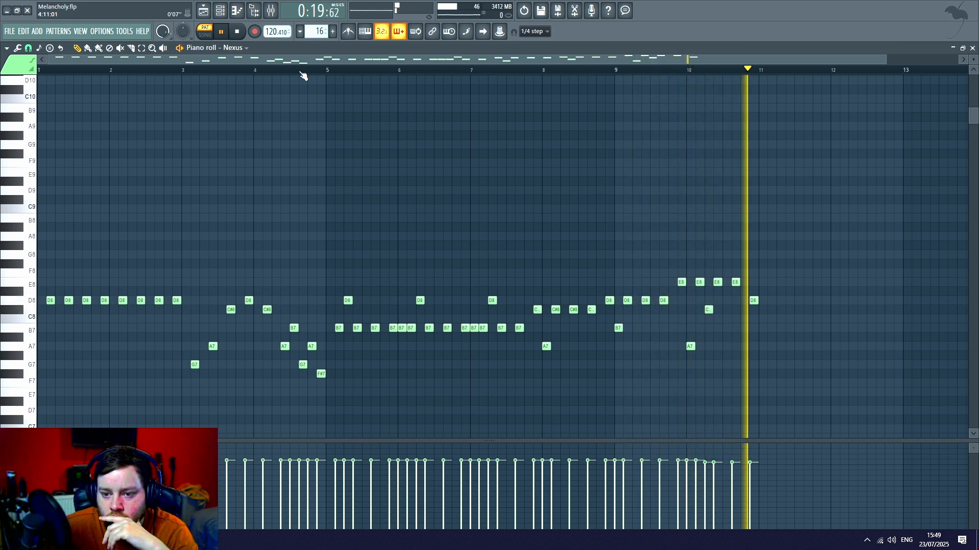
pyautogui.press('space')
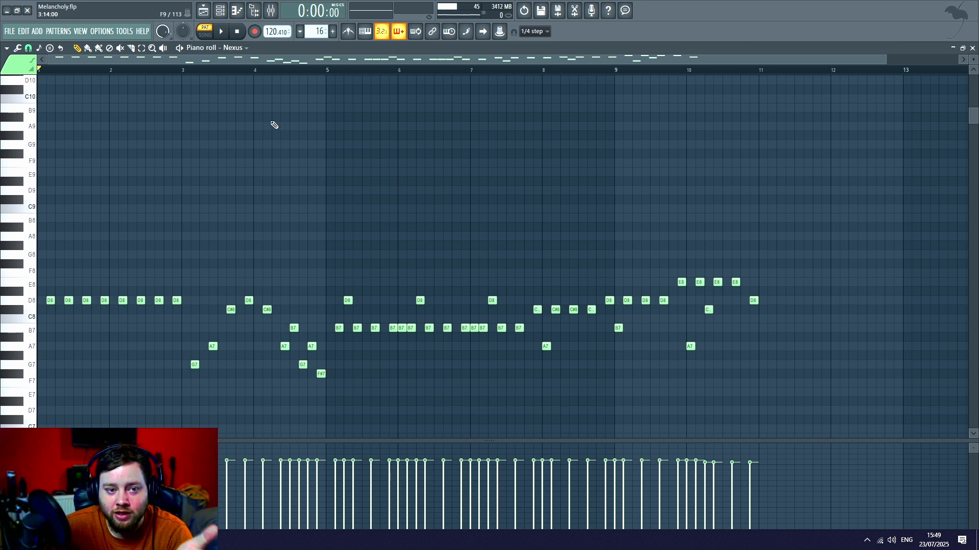
pyautogui.scroll(-1, 286, 72)
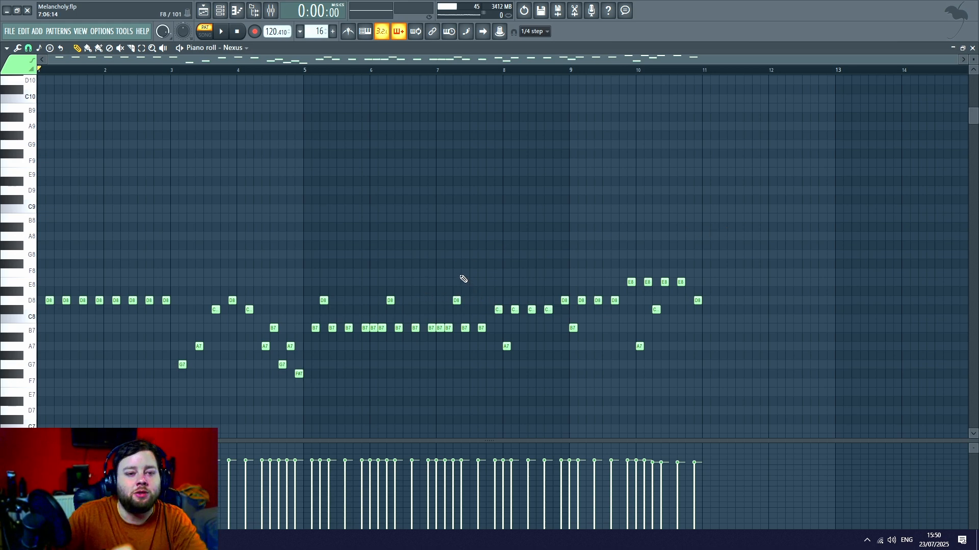
# - Return to the playlist, enable Track 26, EndArpthing and Track 23 alongside Track 27, and set the song position to bar 71
pyautogui.click(203, 10)
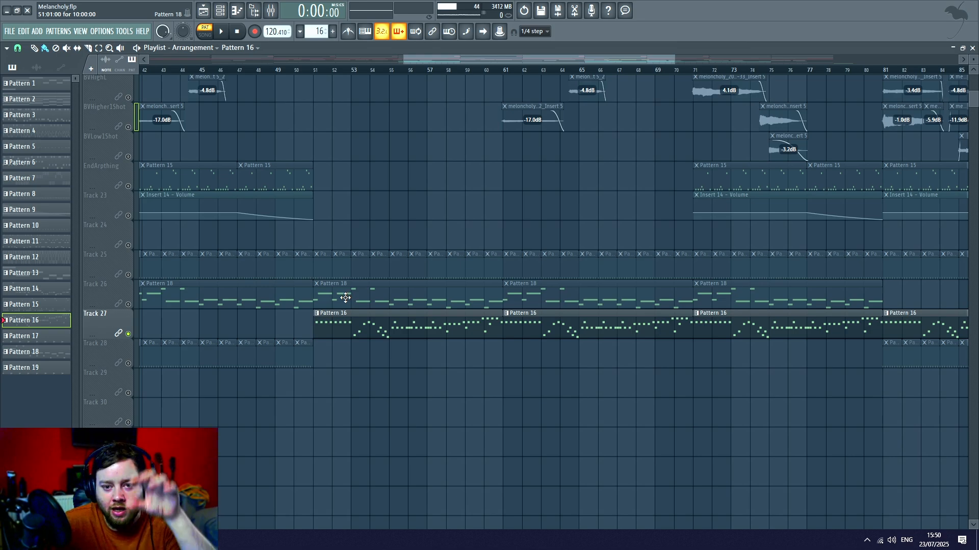
pyautogui.scroll(3, 346, 298)
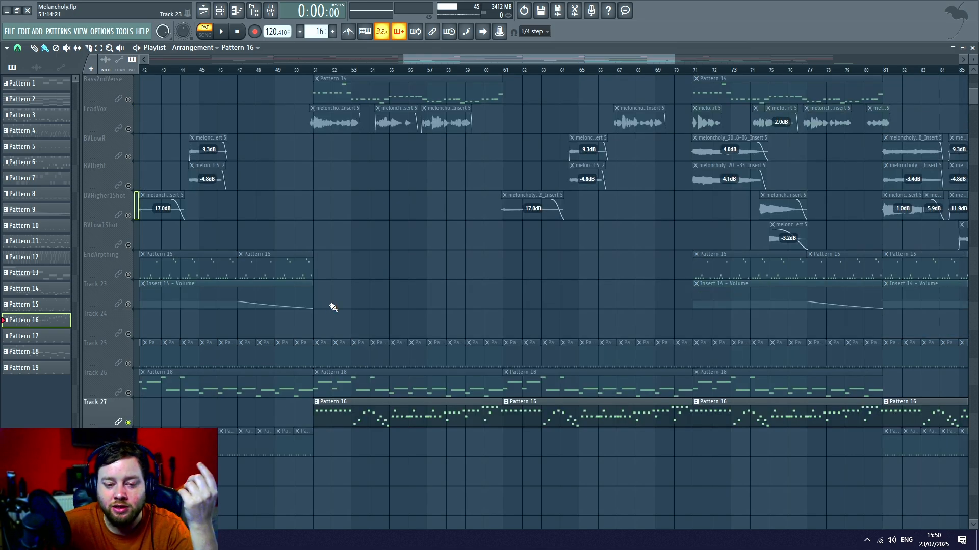
pyautogui.scroll(1, 336, 306)
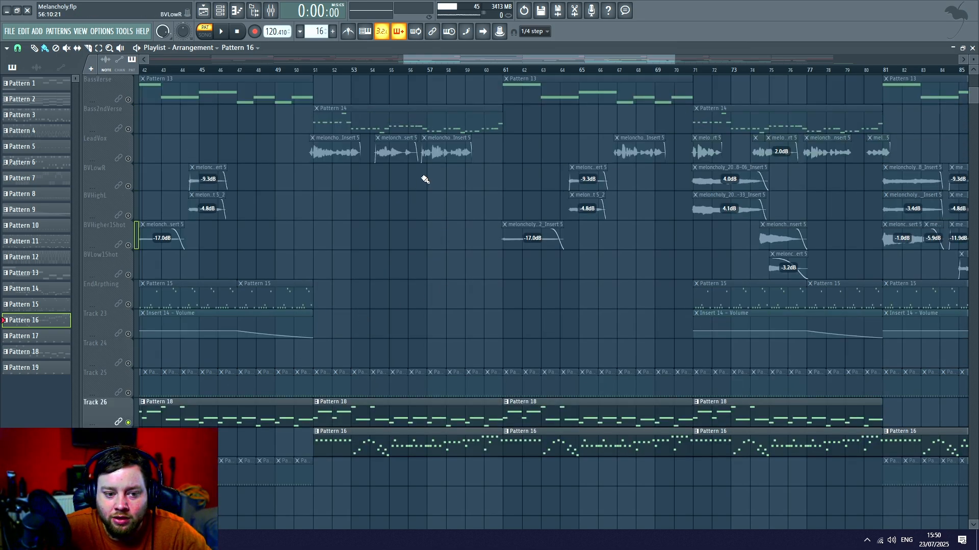
pyautogui.moveTo(520, 60); pyautogui.dragTo(643, 60)
pyautogui.moveTo(128, 304); pyautogui.dragTo(128, 333)
pyautogui.click(317, 70)
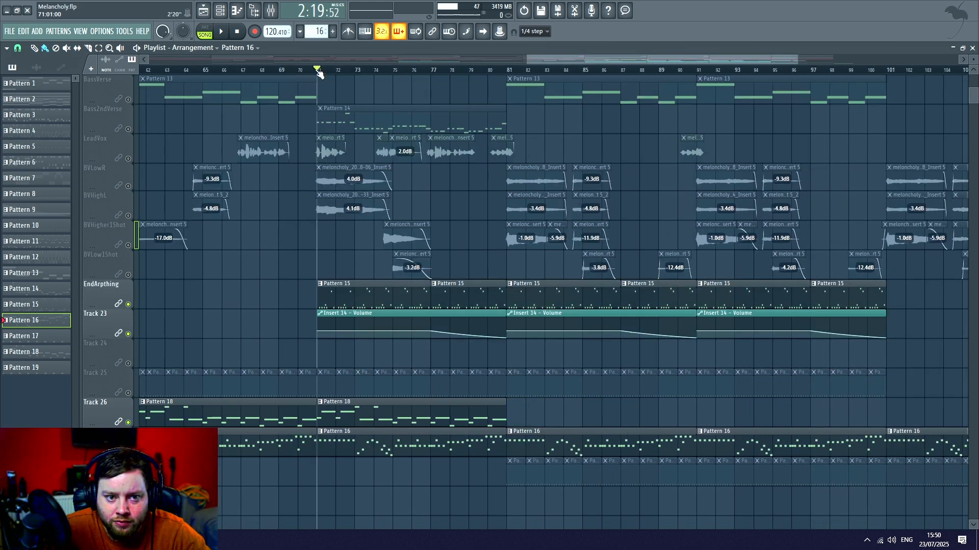
# - Enable BassVerse and Bass2ndVerse as well and play the selected tracks together from bar 71, then stop playback
pyautogui.scroll(14, 343, 170)
pyautogui.scroll(-7, 328, 214)
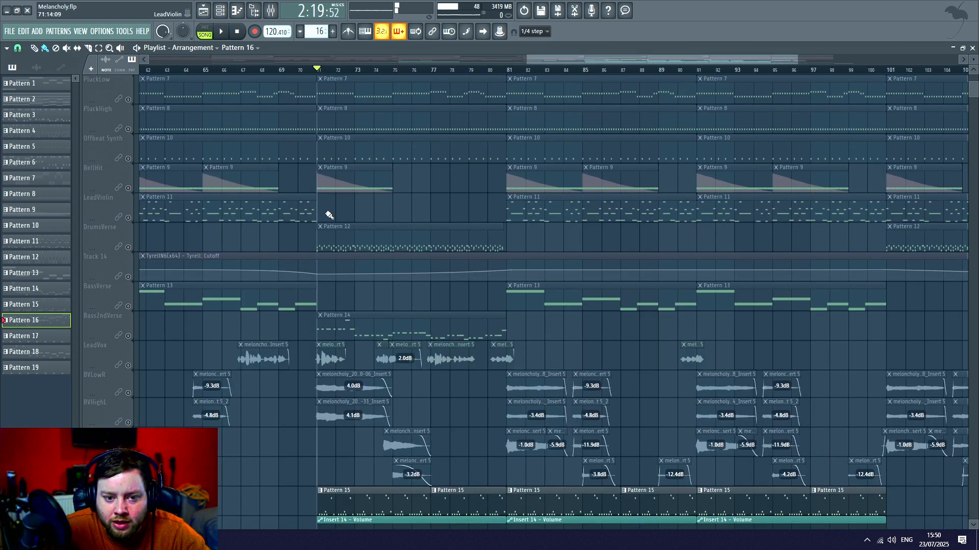
pyautogui.press('space')
pyautogui.scroll(-6, 209, 311)
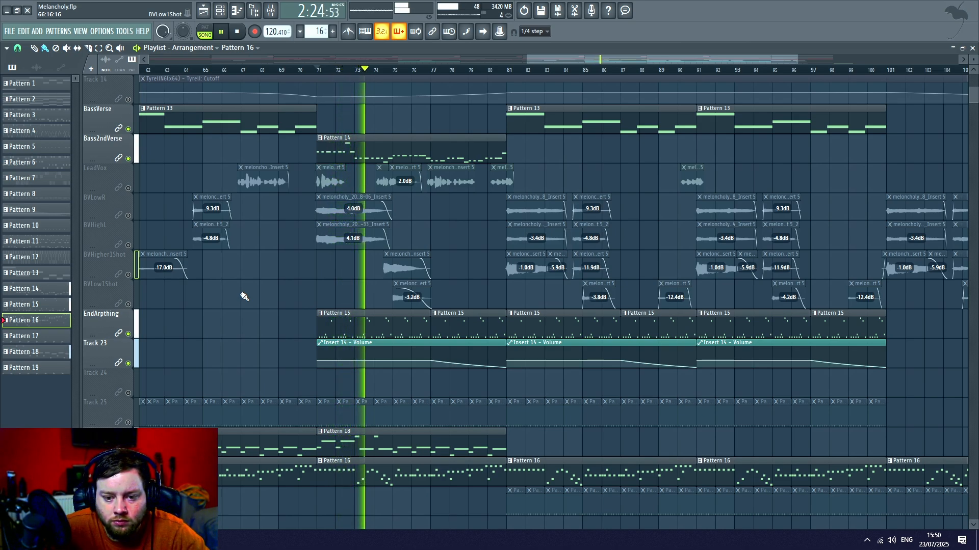
pyautogui.scroll(-5, 244, 296)
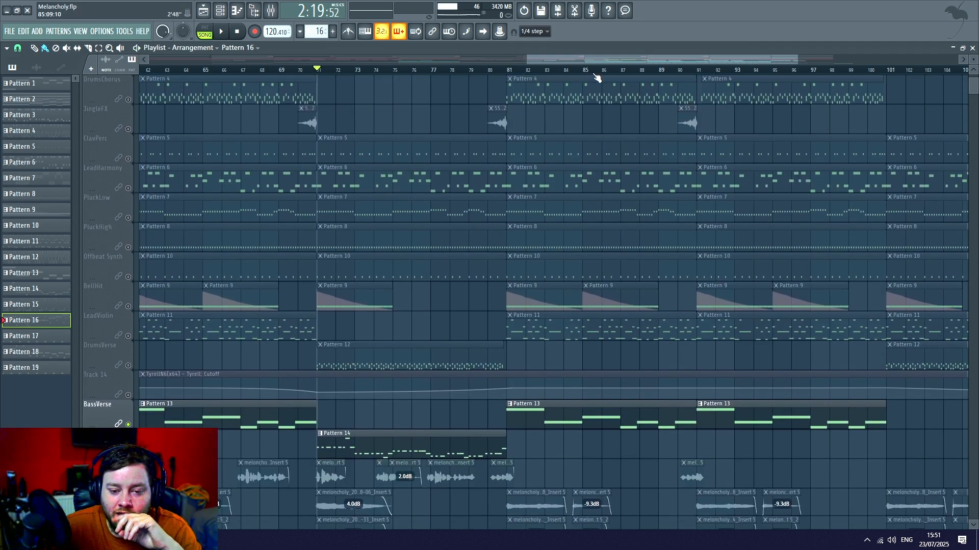
# - Solo the LeadVox track, set the song position to bar 21, and examine how its vocal clips are laid out
pyautogui.scroll(-5, 225, 228)
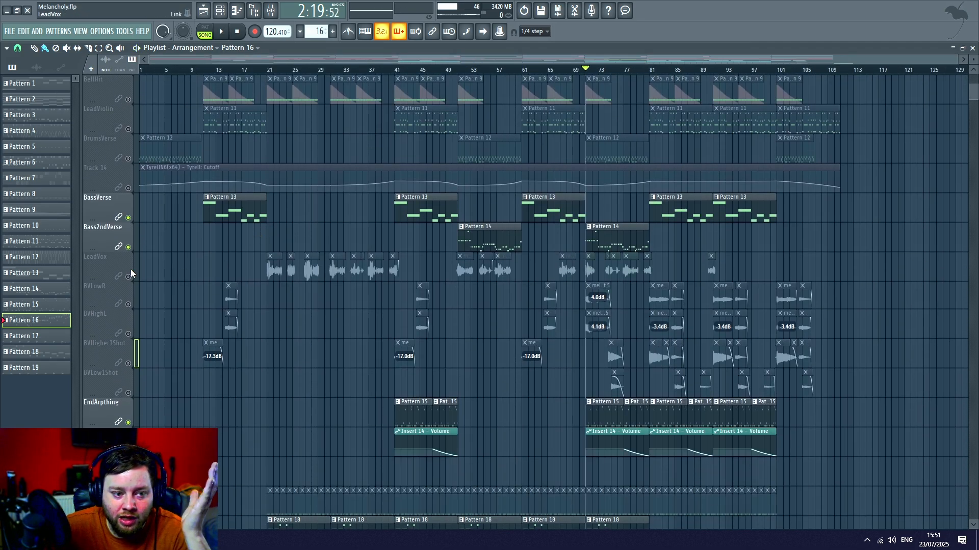
pyautogui.click(269, 70)
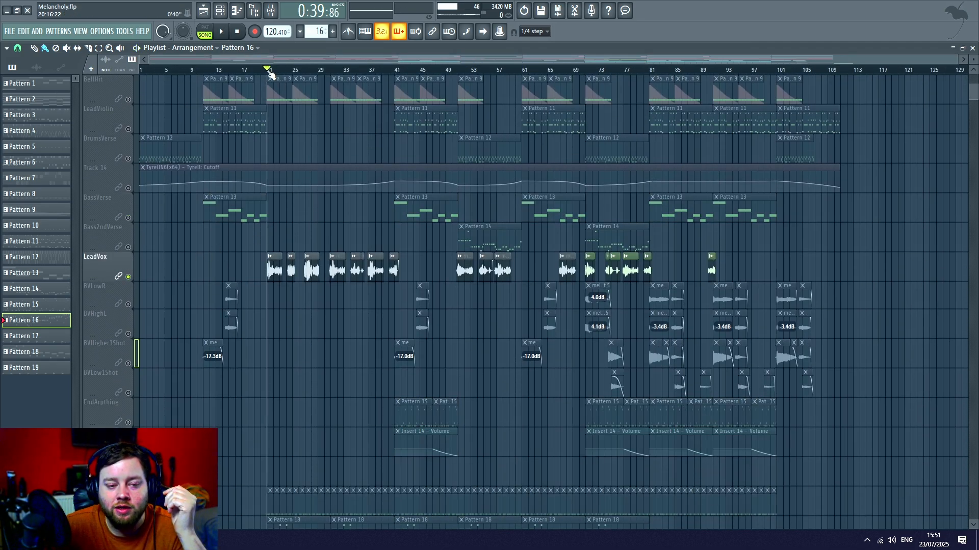
pyautogui.scroll(3, 270, 74)
pyautogui.scroll(2, 270, 74)
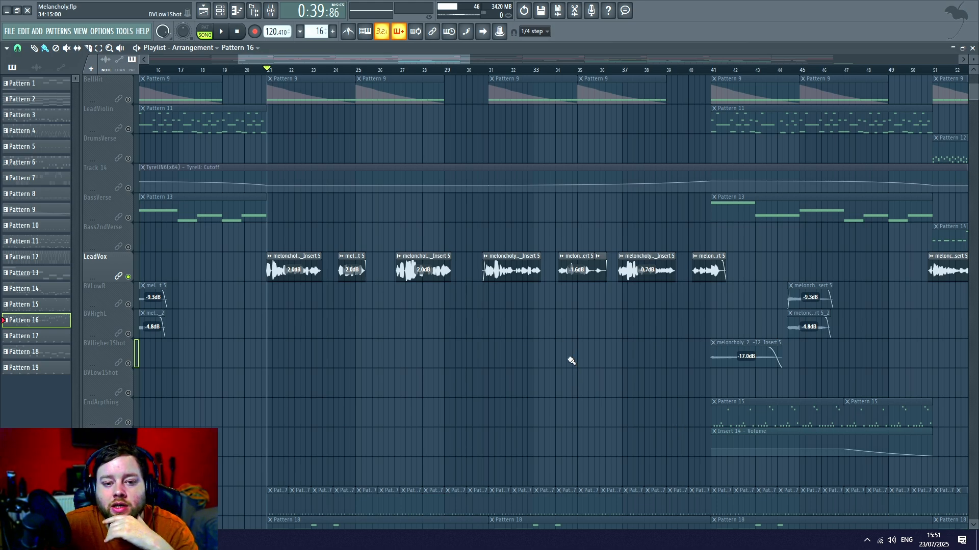
pyautogui.scroll(-3, 560, 71)
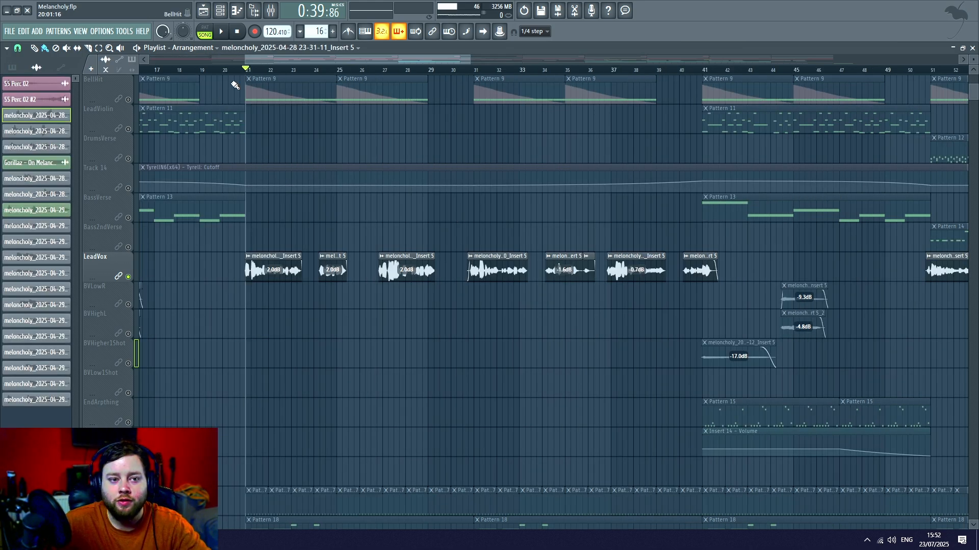
# - Play the soloed LeadVox clips from just before bar 21 up to about bar 41, then stop playback
pyautogui.click(244, 73)
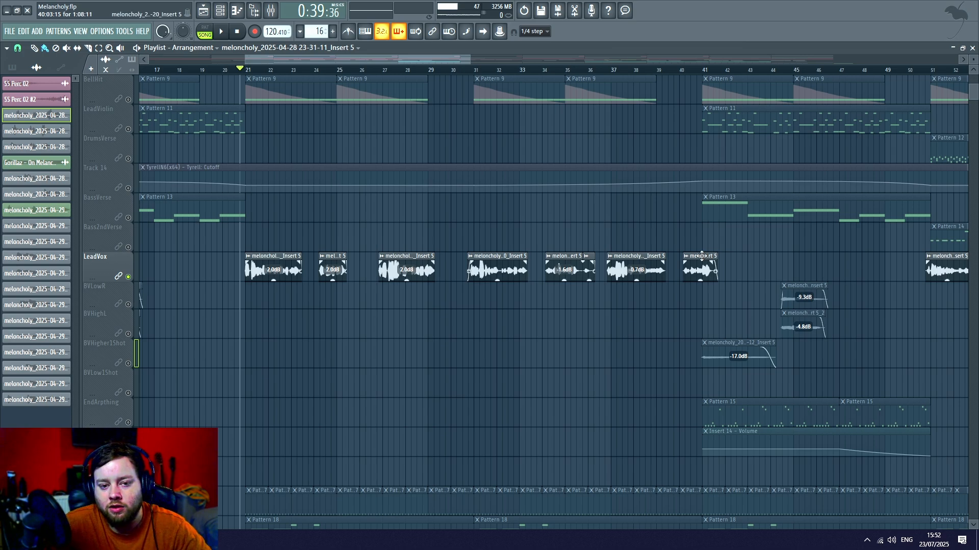
pyautogui.press('space')
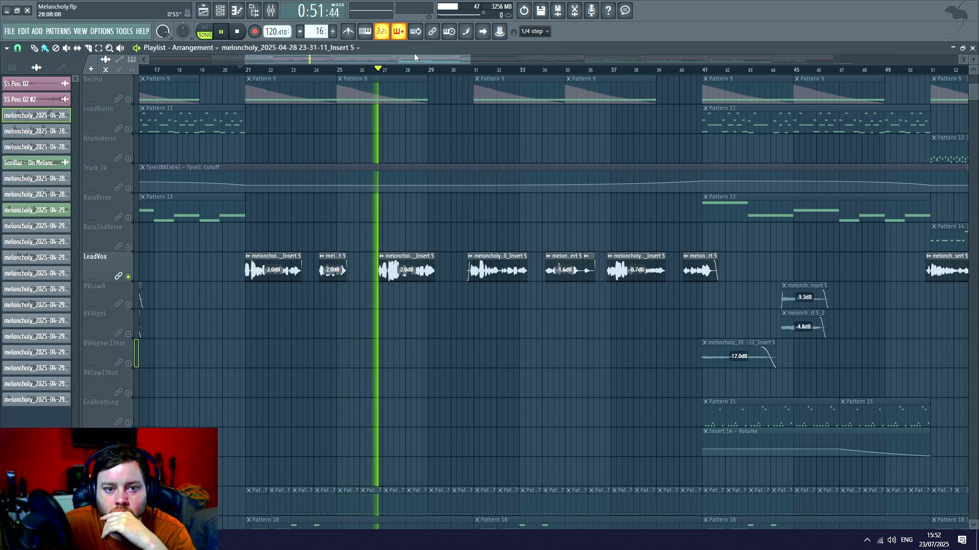
pyautogui.moveTo(420, 59); pyautogui.dragTo(436, 60)
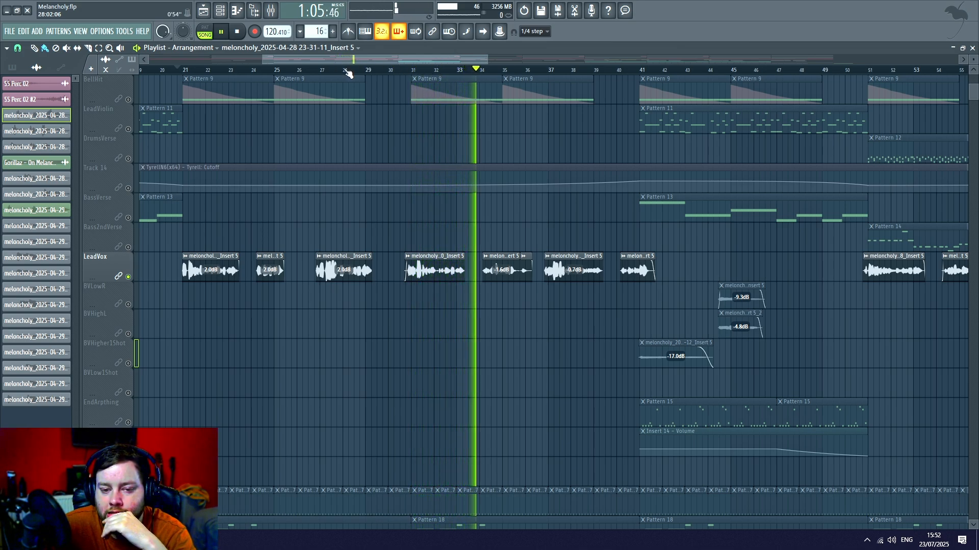
pyautogui.click(237, 32)
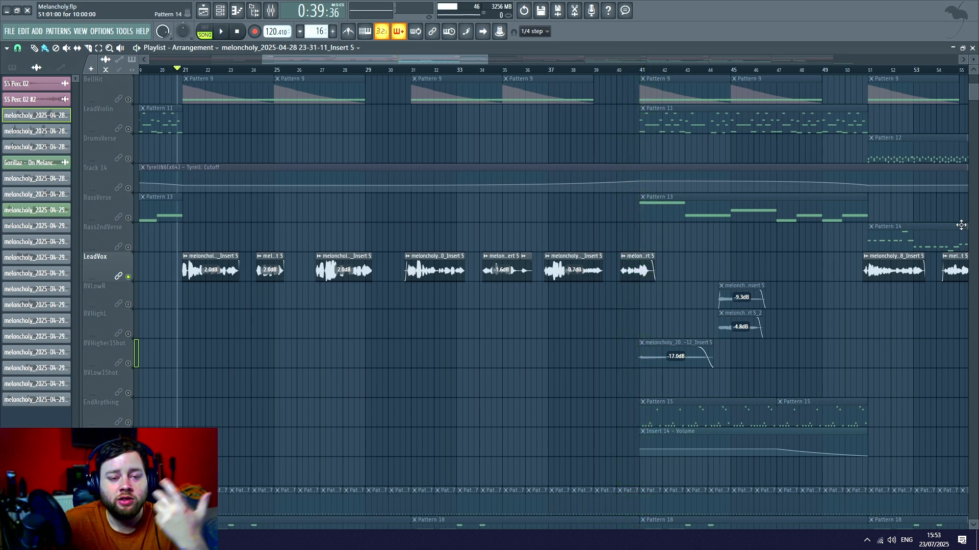
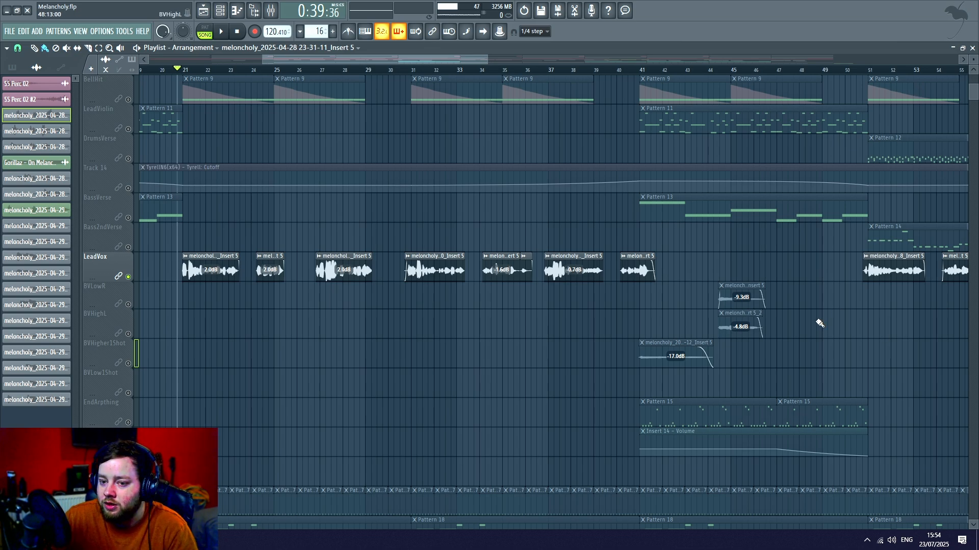
# - Unsolo the LeadVox track to re-enable the other tracks, and set the song position to bar 17
pyautogui.scroll(3, 187, 312)
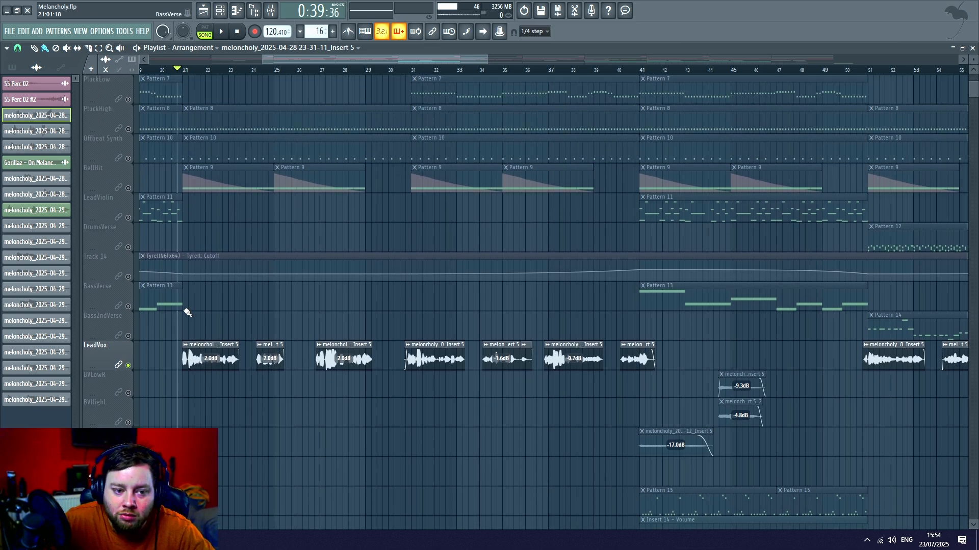
pyautogui.rightClick(132, 366)
pyautogui.scroll(-4, 553, 277)
pyautogui.scroll(3, 402, 298)
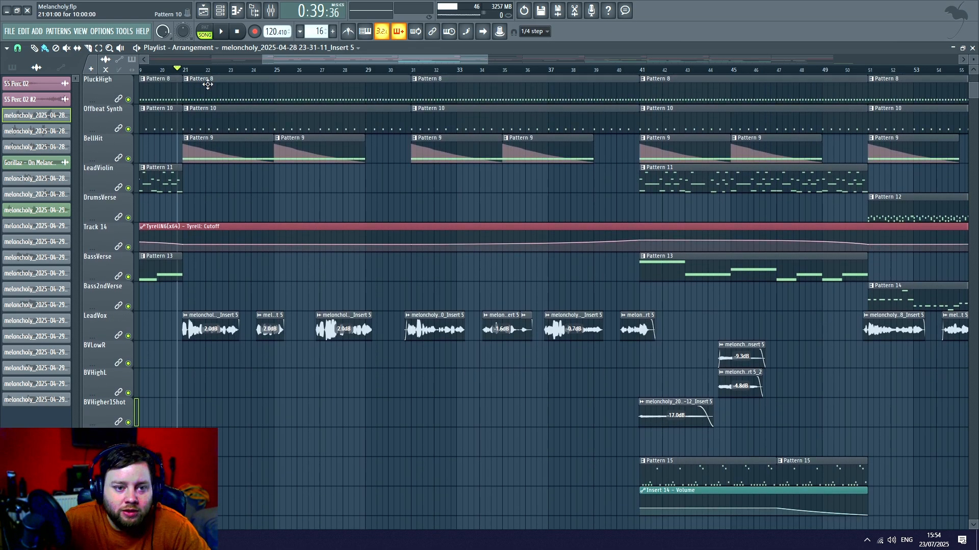
pyautogui.scroll(6, 207, 84)
pyautogui.moveTo(299, 60); pyautogui.dragTo(268, 60)
pyautogui.scroll(-2, 288, 71)
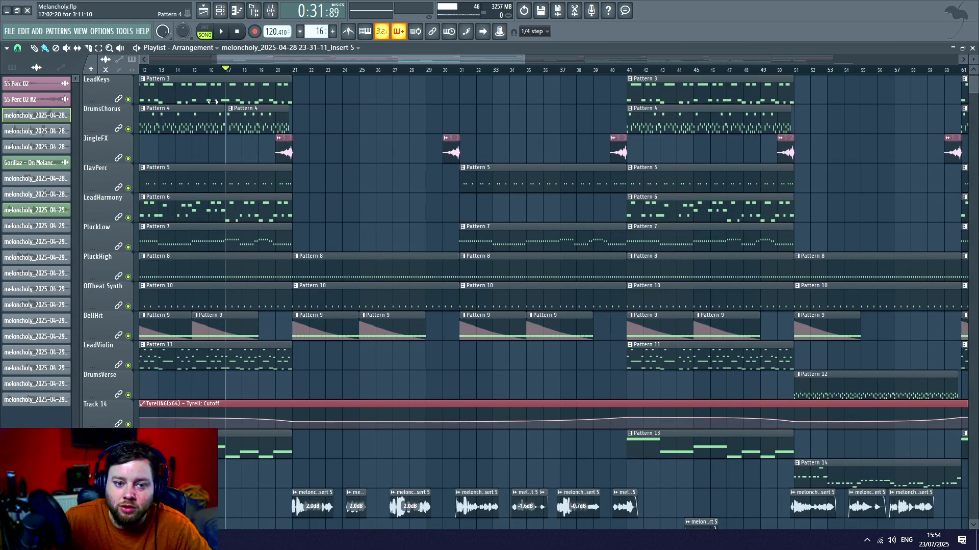
pyautogui.scroll(2, 534, 213)
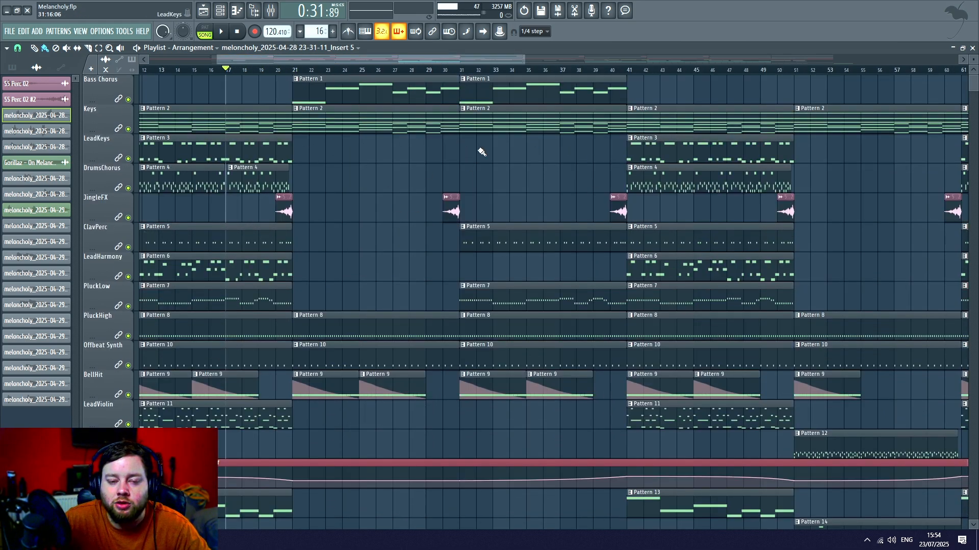
# - Play the full arrangement from bar 17, following the clips across all tracks, and pause at about bar 33
pyautogui.press('space')
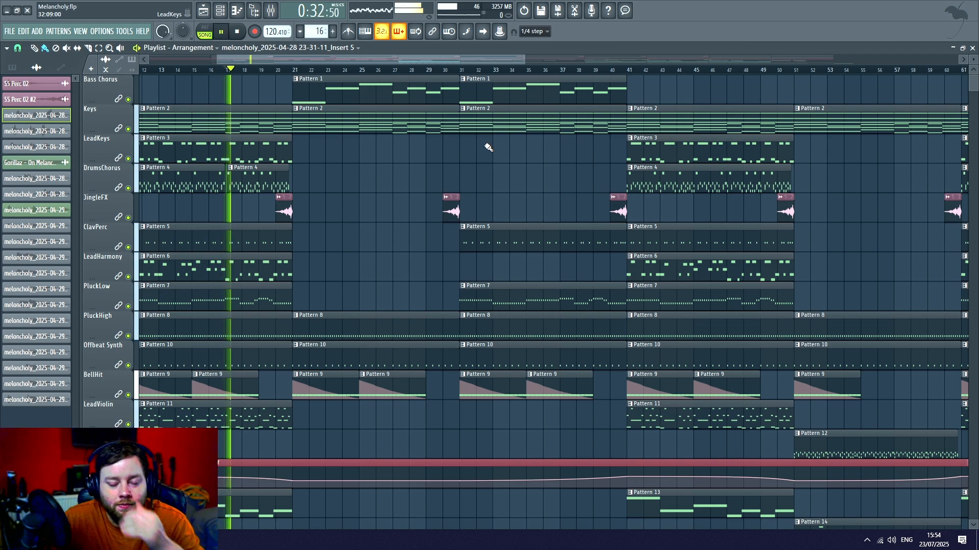
pyautogui.scroll(-1, 503, 134)
pyautogui.scroll(-7, 503, 134)
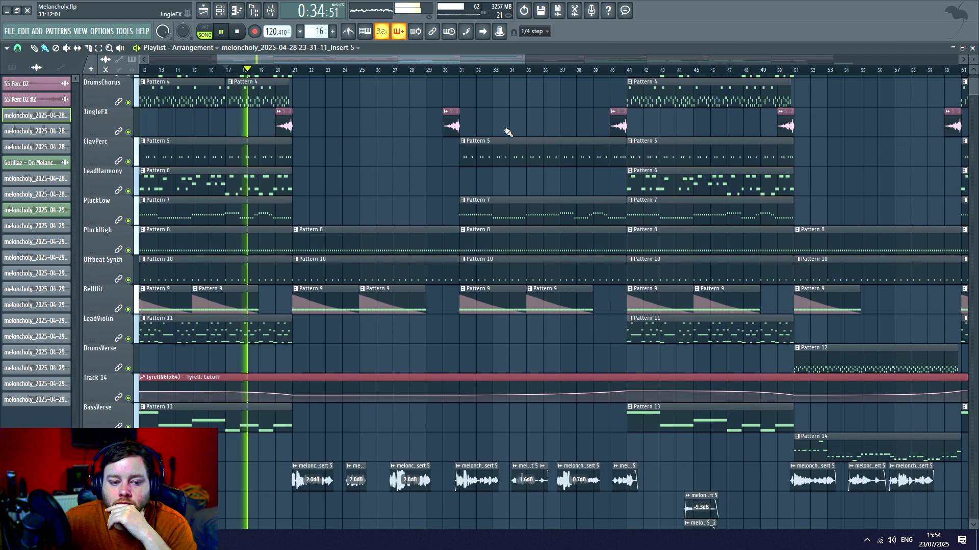
pyautogui.scroll(-6, 507, 127)
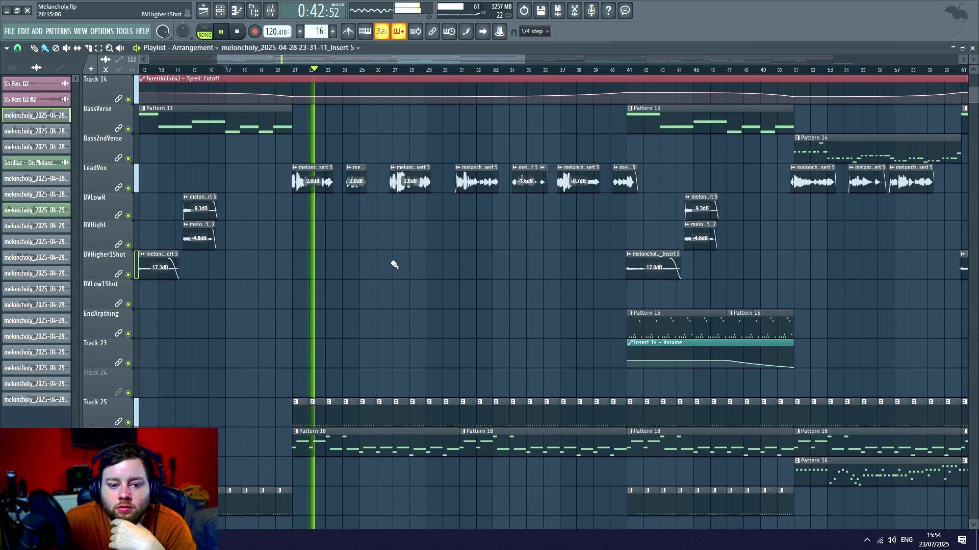
pyautogui.scroll(5, 394, 264)
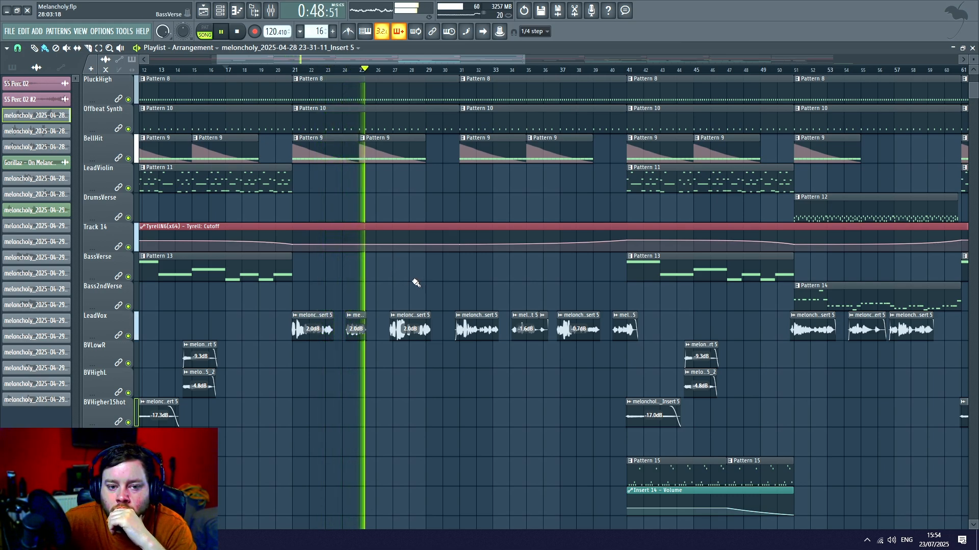
pyautogui.scroll(3, 457, 191)
pyautogui.scroll(2, 458, 191)
pyautogui.scroll(-4, 454, 192)
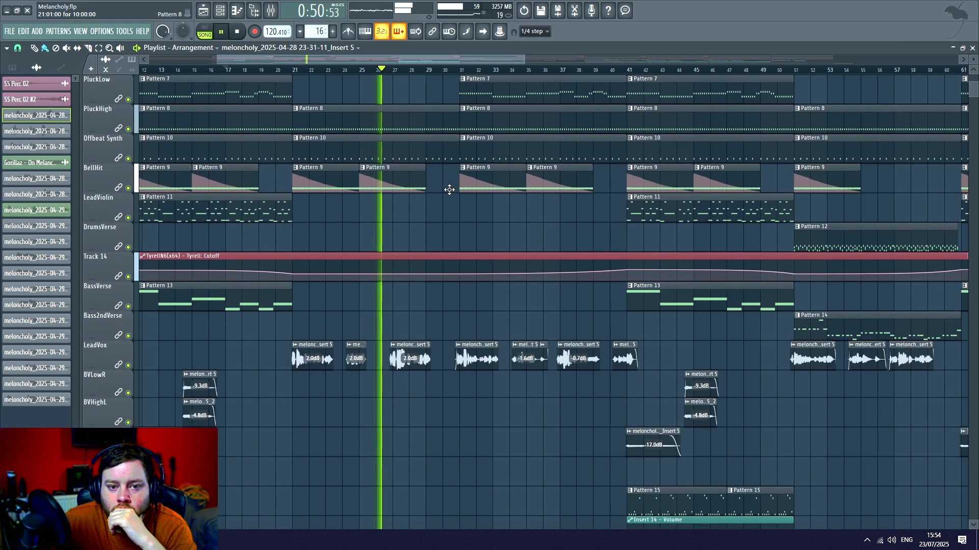
pyautogui.moveTo(475, 57); pyautogui.dragTo(502, 58)
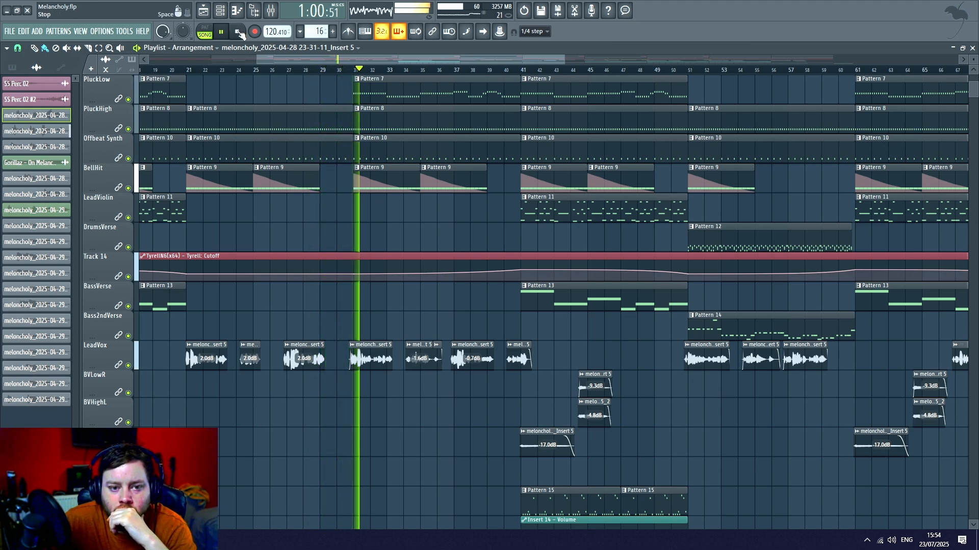
pyautogui.scroll(-3, 307, 161)
pyautogui.scroll(3, 300, 168)
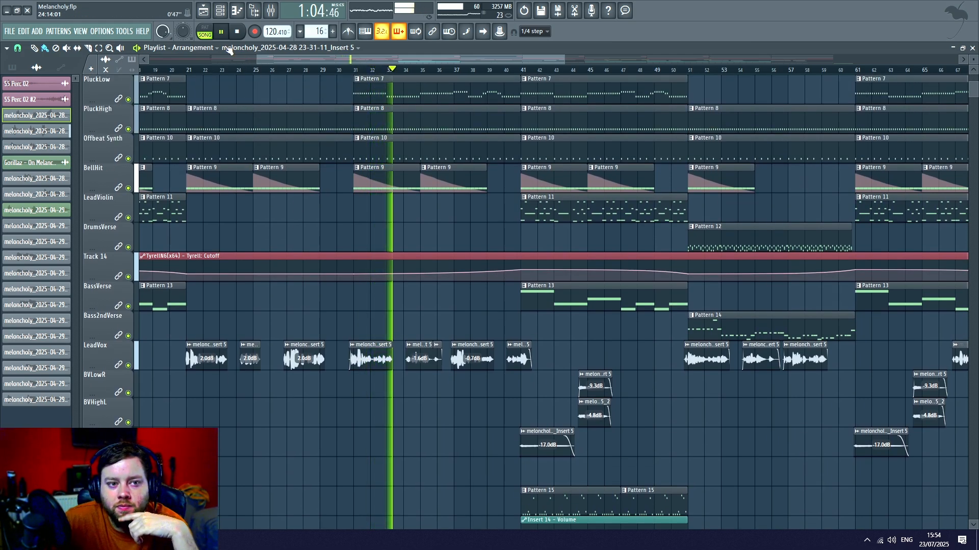
pyautogui.click(222, 32)
pyautogui.scroll(7, 301, 181)
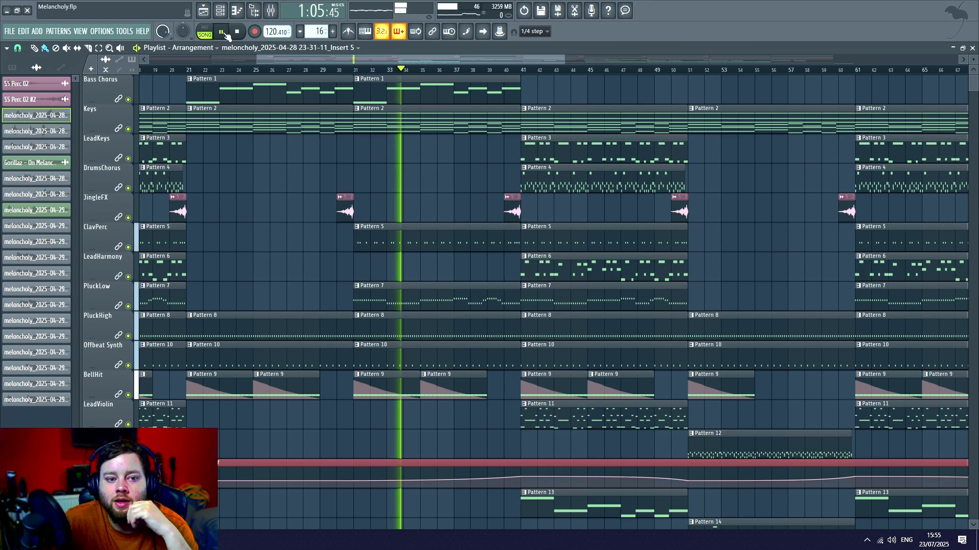
# - Resume full-mix playback from bar 33 and follow the tracks up to about bar 41, then stop playback
pyautogui.scroll(-1, 299, 286)
pyautogui.scroll(-1, 300, 286)
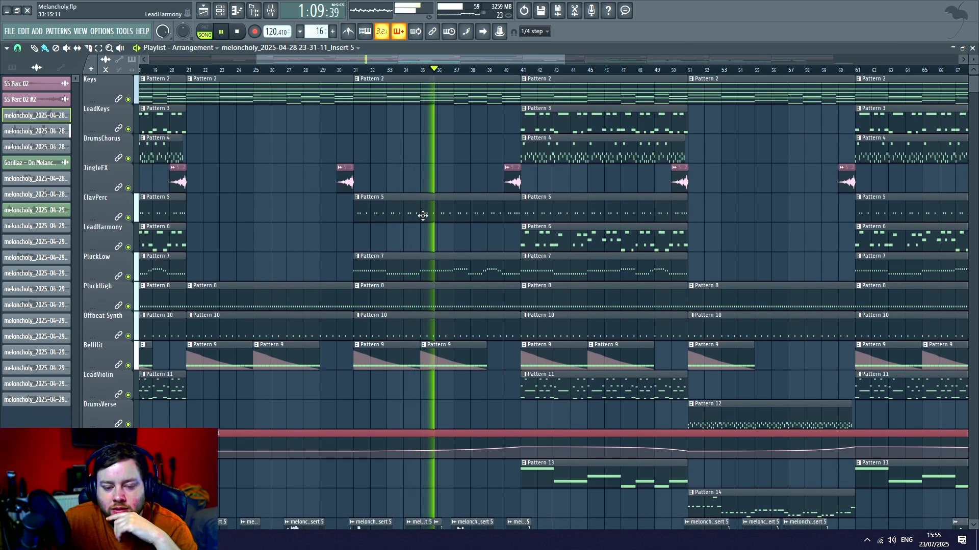
pyautogui.moveTo(421, 57); pyautogui.dragTo(464, 56)
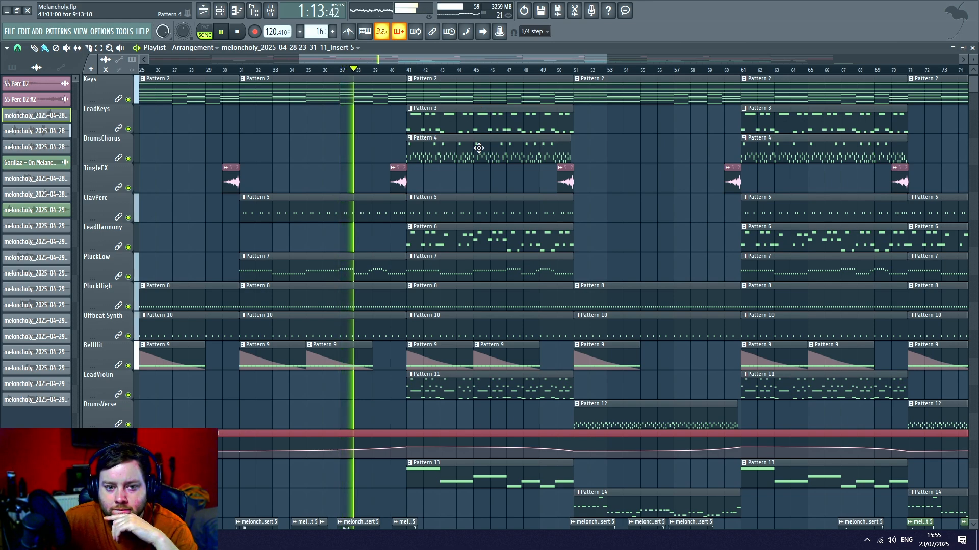
pyautogui.scroll(-3, 485, 153)
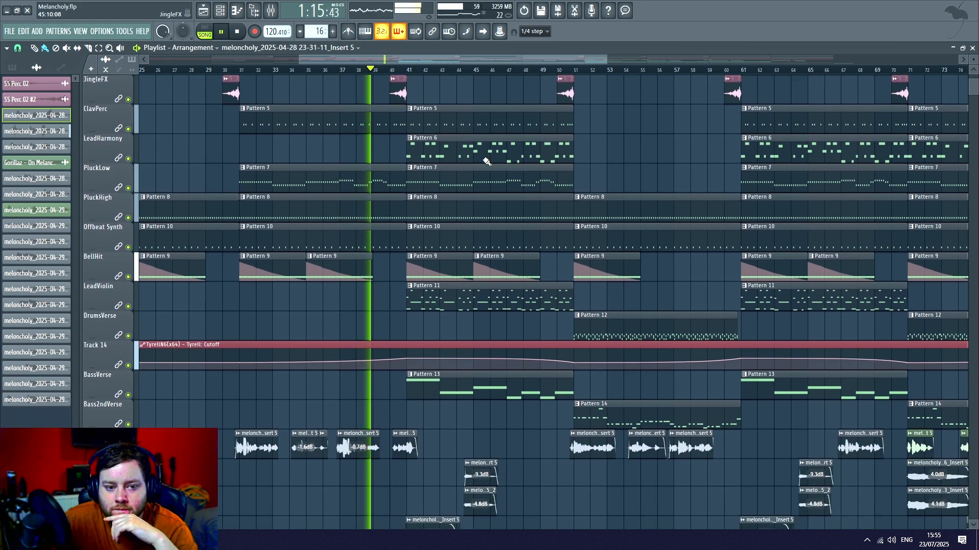
pyautogui.scroll(-4, 487, 161)
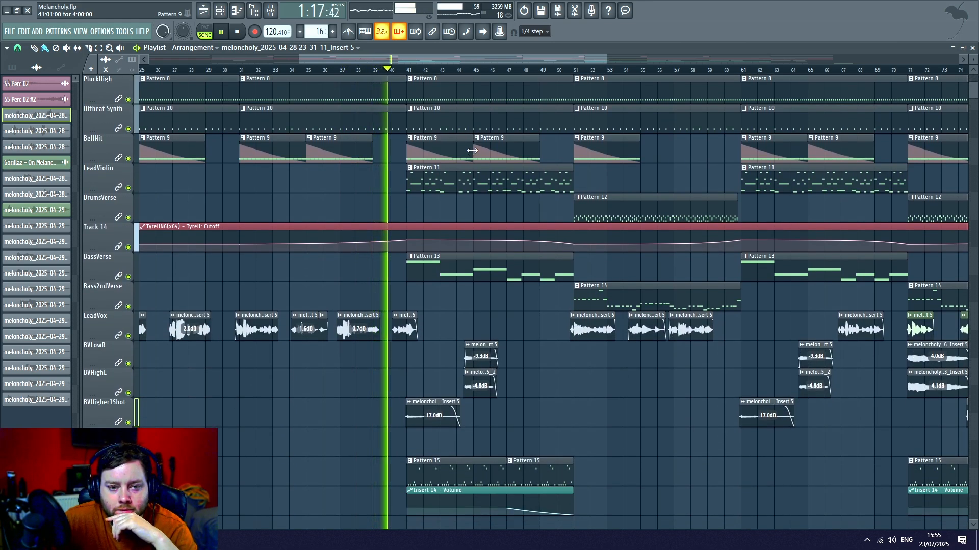
pyautogui.scroll(-4, 472, 150)
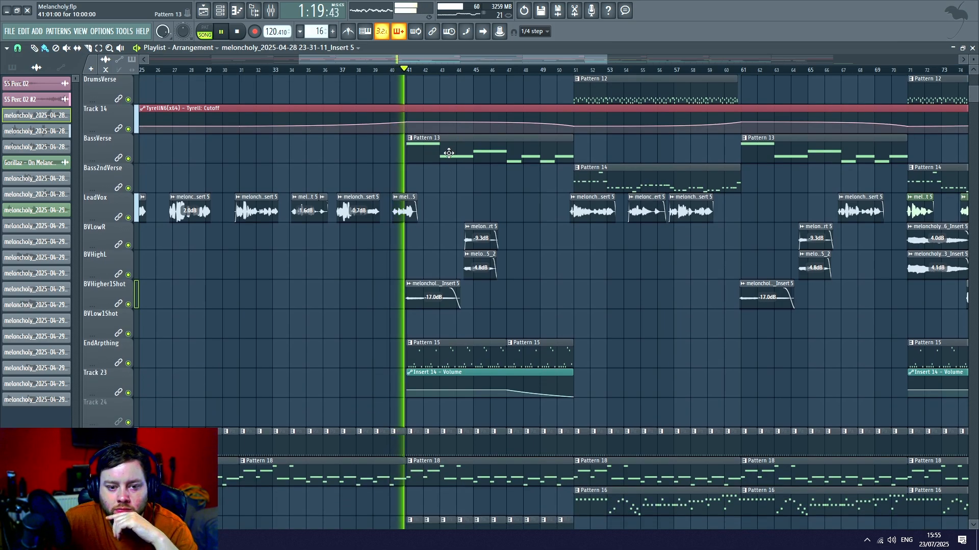
pyautogui.click(238, 32)
pyautogui.scroll(-6, 454, 255)
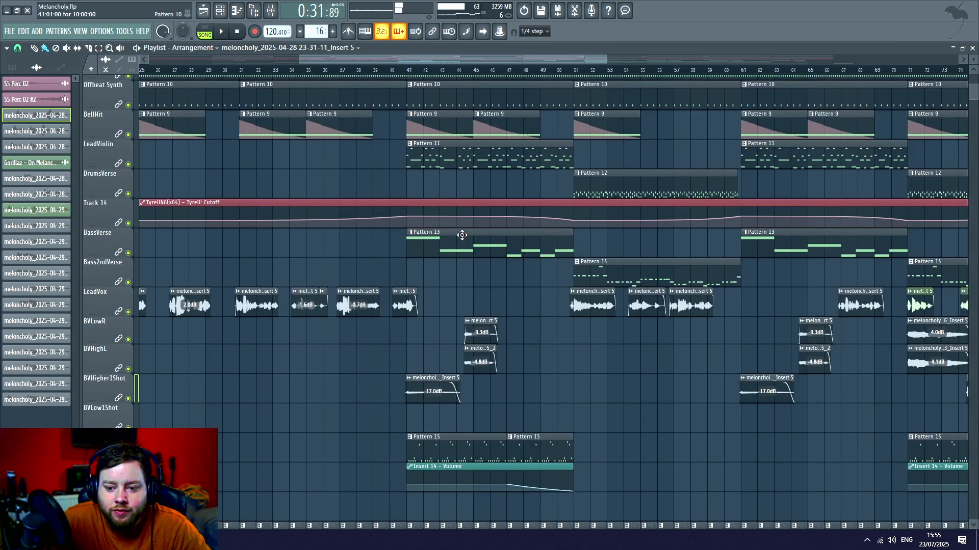
# - Look through the vocal clips along the arrangement and set the song position to bar 20
pyautogui.moveTo(511, 59); pyautogui.dragTo(704, 90)
pyautogui.moveTo(761, 270); pyautogui.dragTo(406, 265)
pyautogui.moveTo(710, 60); pyautogui.dragTo(278, 67)
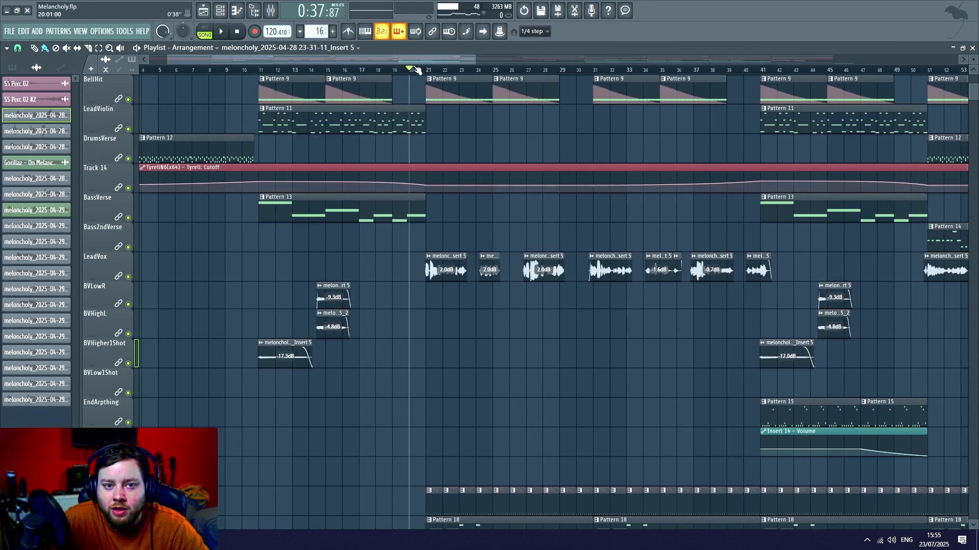
pyautogui.moveTo(544, 74); pyautogui.dragTo(458, 75)
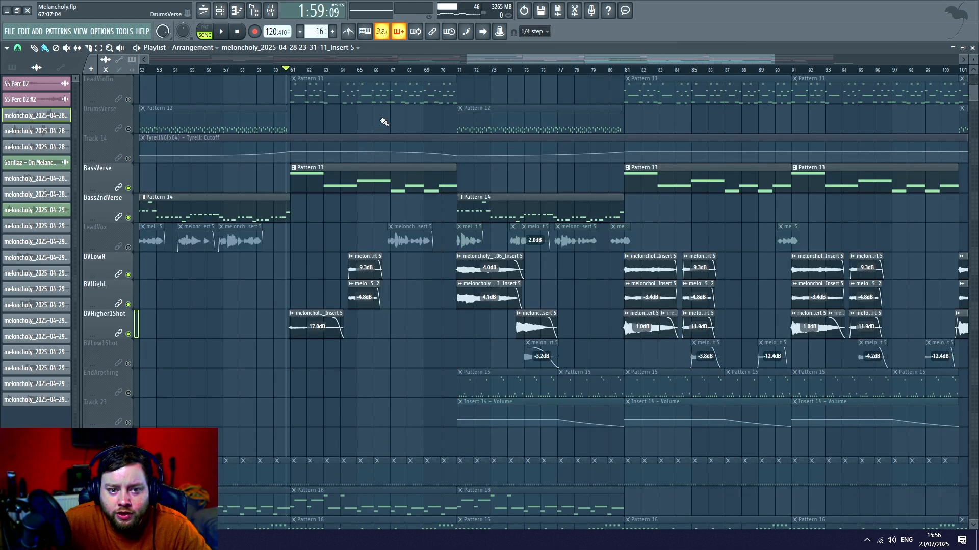
# - Enable the BVLow1Shot track alongside the other backing vocals, review their clips, and set the song position just before bar 59
pyautogui.scroll(5, 349, 282)
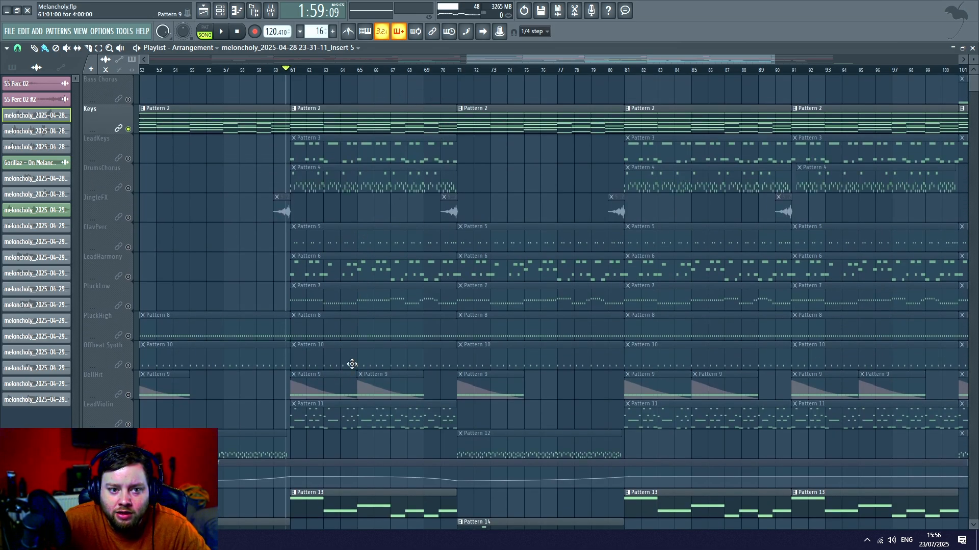
pyautogui.scroll(-4, 352, 363)
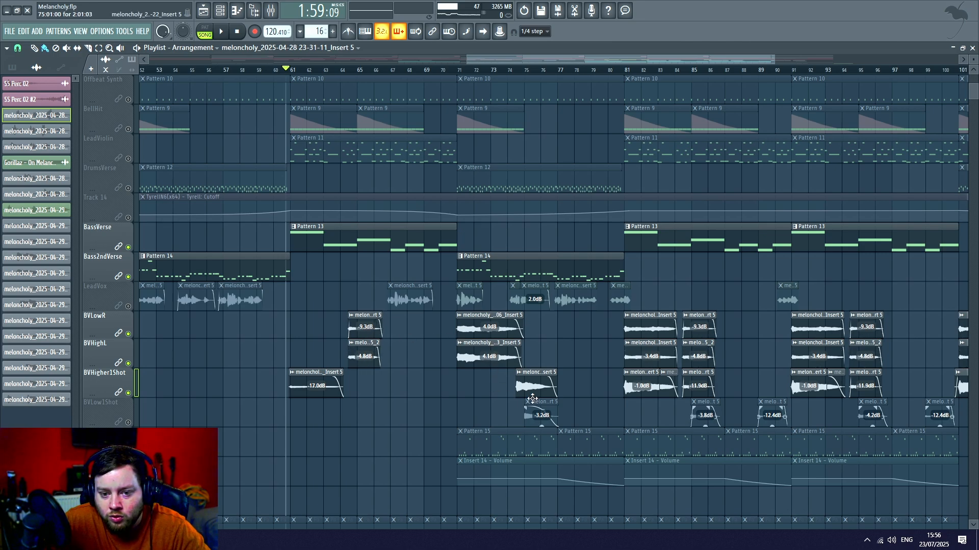
pyautogui.click(128, 423)
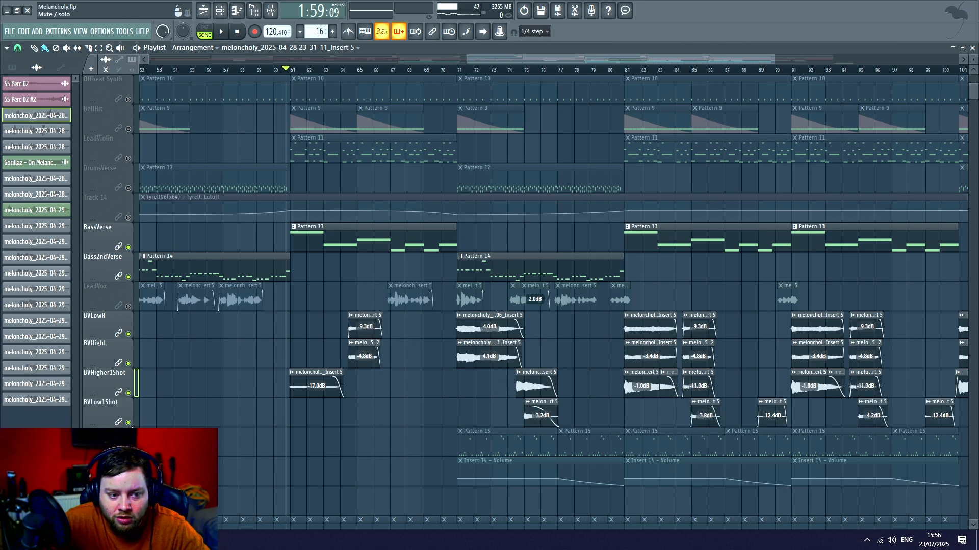
pyautogui.moveTo(594, 61); pyautogui.dragTo(636, 67)
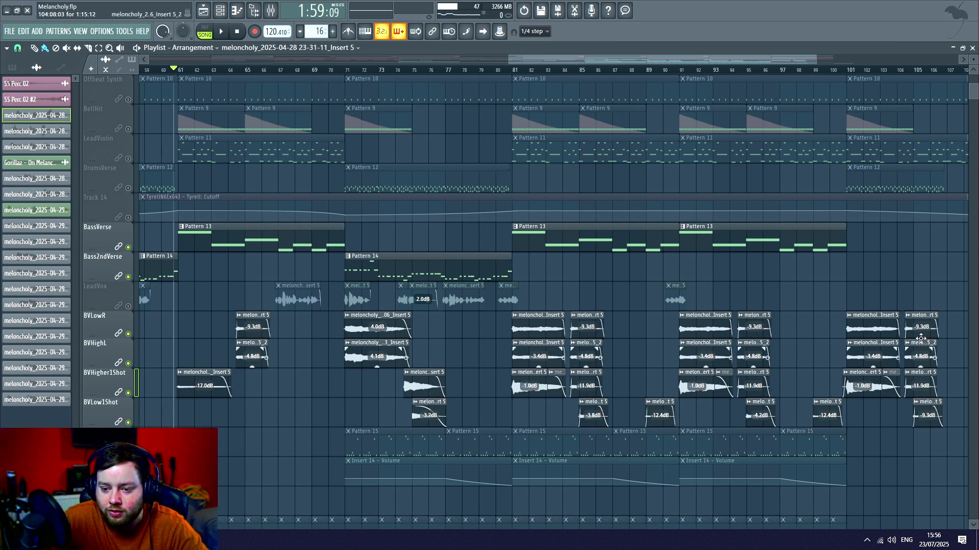
pyautogui.scroll(-2, 921, 339)
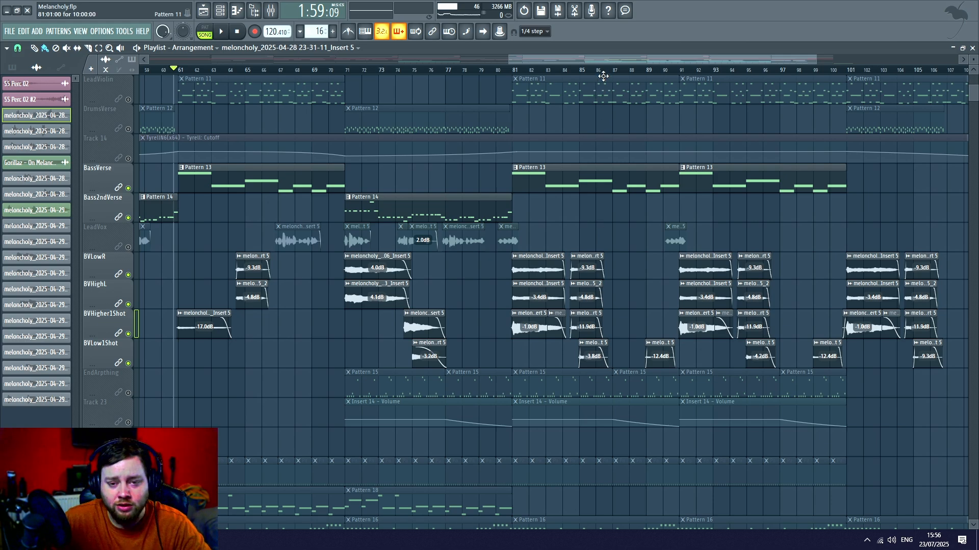
pyautogui.moveTo(604, 58); pyautogui.dragTo(586, 54)
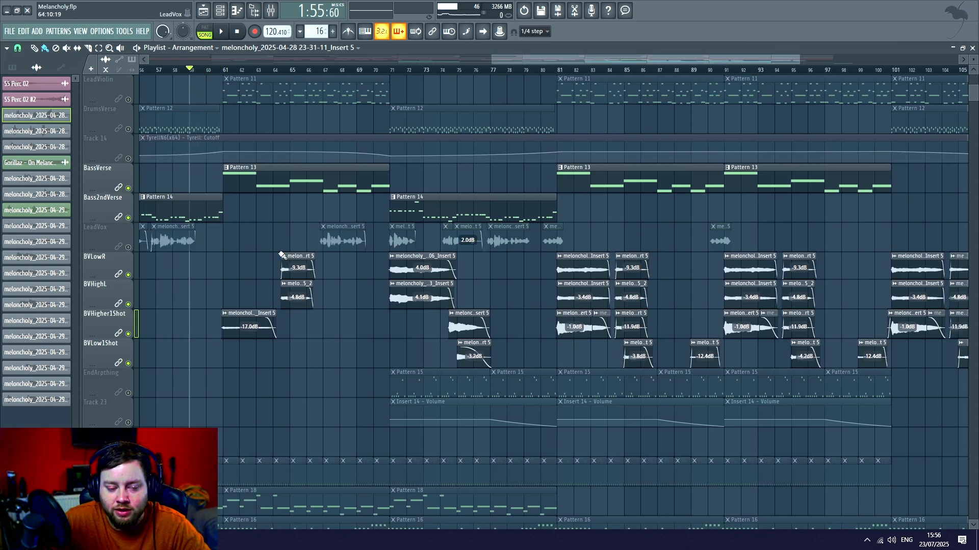
# - Play the backing vocals with the bass from just before bar 59, following their clips past bar 91, then stop playback
pyautogui.scroll(-5, 239, 269)
pyautogui.scroll(6, 232, 308)
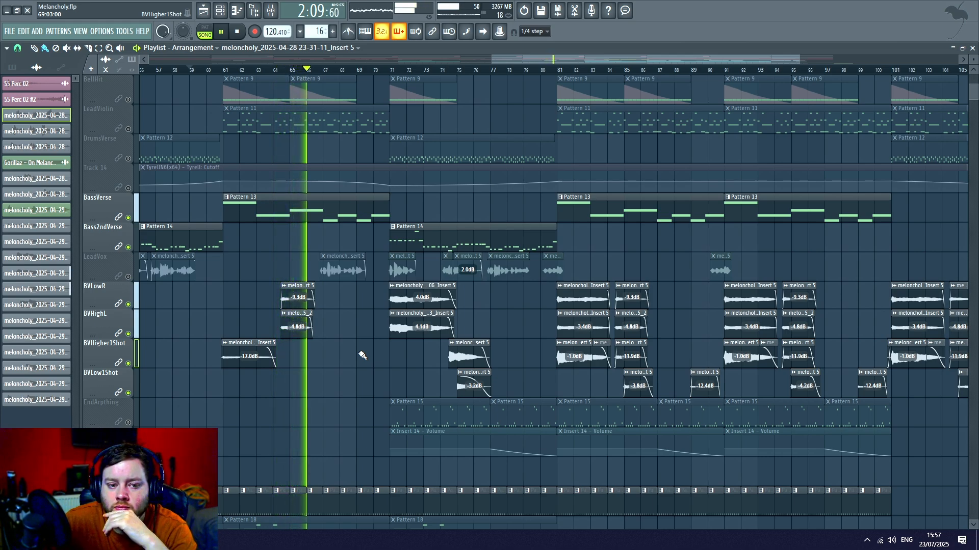
pyautogui.moveTo(525, 60); pyautogui.dragTo(562, 59)
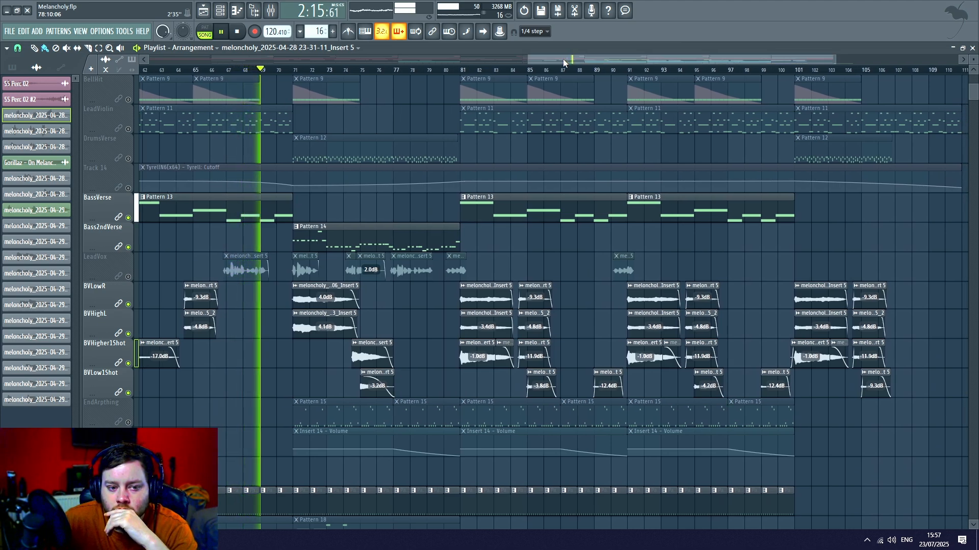
pyautogui.moveTo(563, 60); pyautogui.dragTo(571, 57)
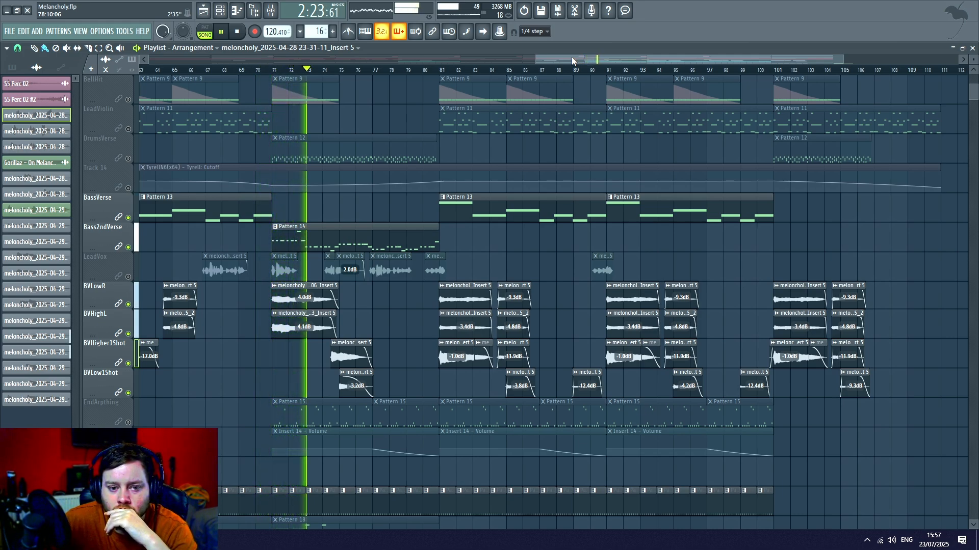
pyautogui.moveTo(571, 57); pyautogui.dragTo(580, 59)
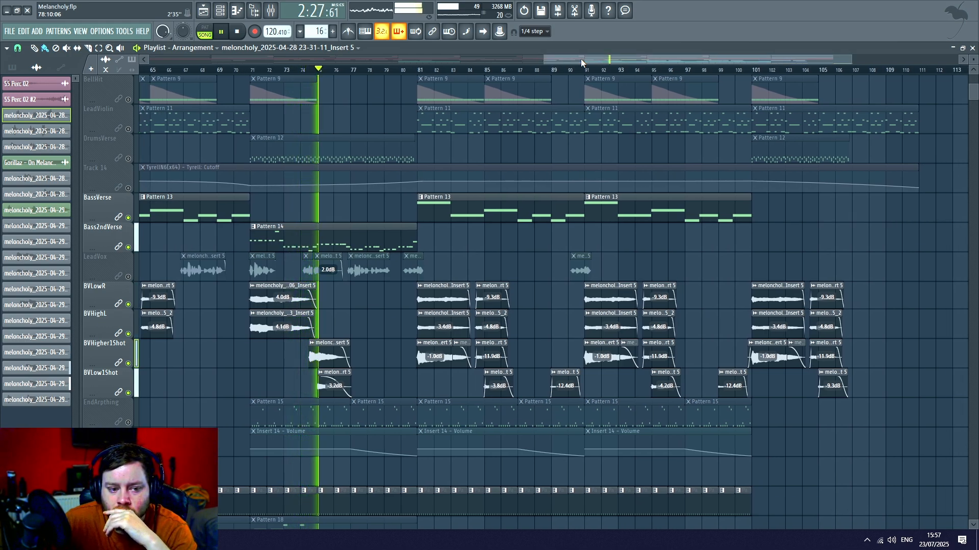
pyautogui.moveTo(580, 59); pyautogui.dragTo(609, 58)
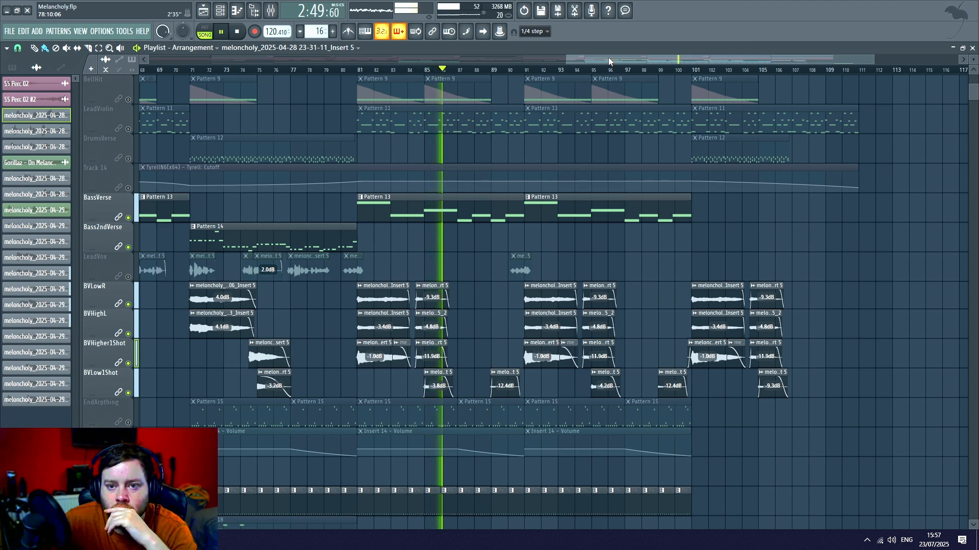
pyautogui.moveTo(609, 61); pyautogui.dragTo(621, 62)
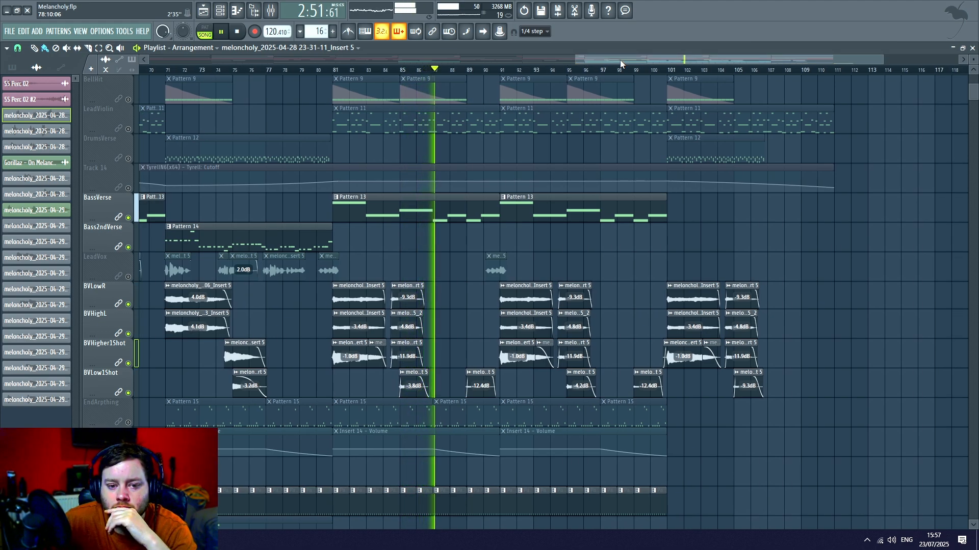
pyautogui.moveTo(620, 59); pyautogui.dragTo(630, 59)
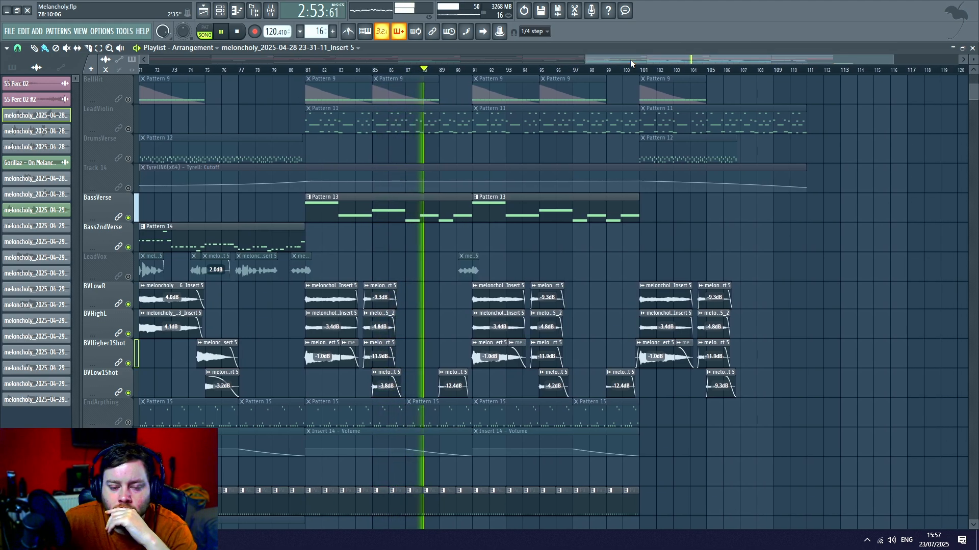
pyautogui.scroll(-8, 591, 214)
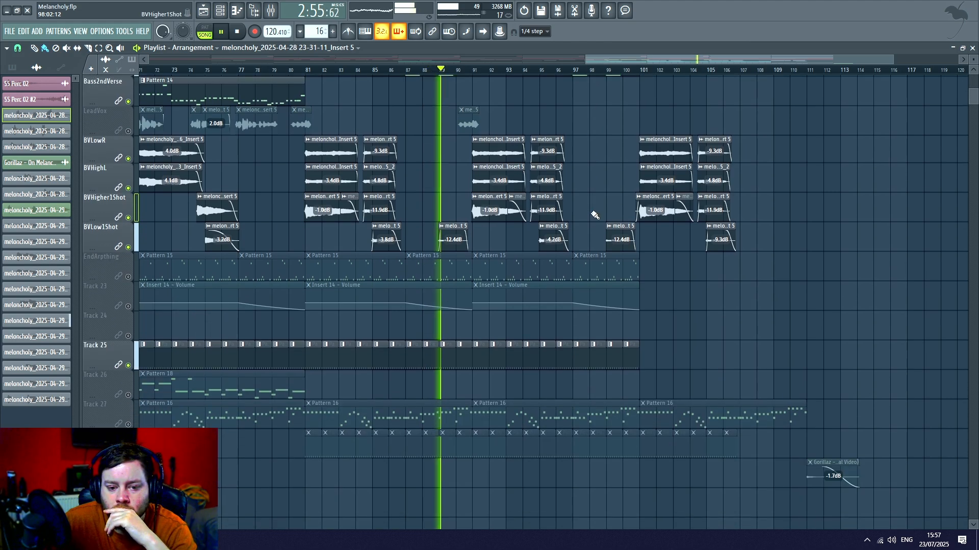
pyautogui.scroll(8, 591, 214)
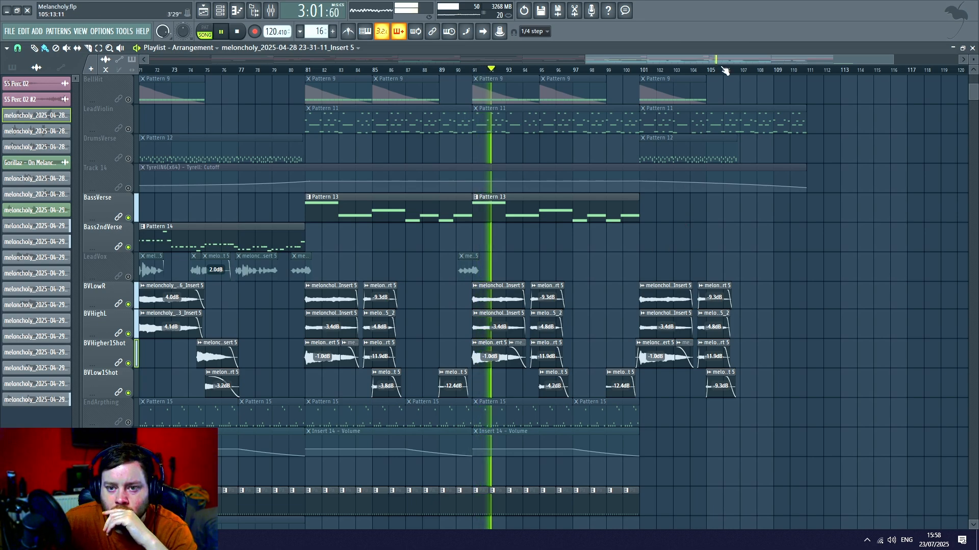
pyautogui.moveTo(734, 59); pyautogui.dragTo(751, 57)
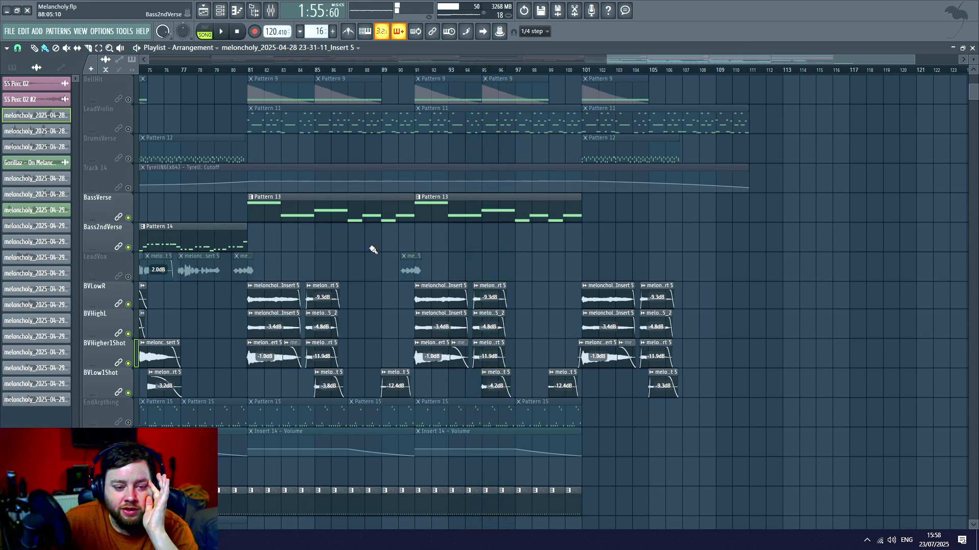
# - Open the audio clip settings of the LeadVox clip around bar 78, look at its waveform and close them
pyautogui.moveTo(695, 62); pyautogui.dragTo(598, 61)
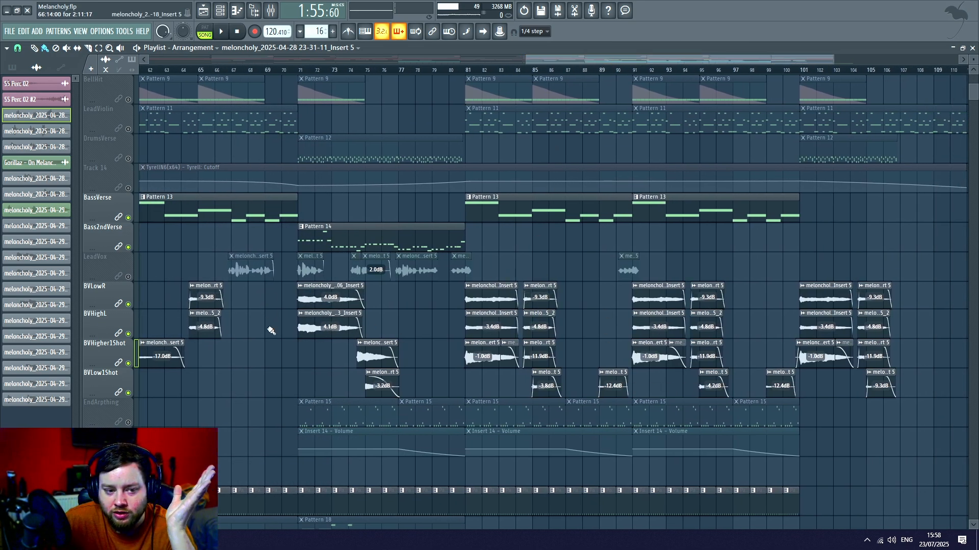
pyautogui.doubleClick(423, 260)
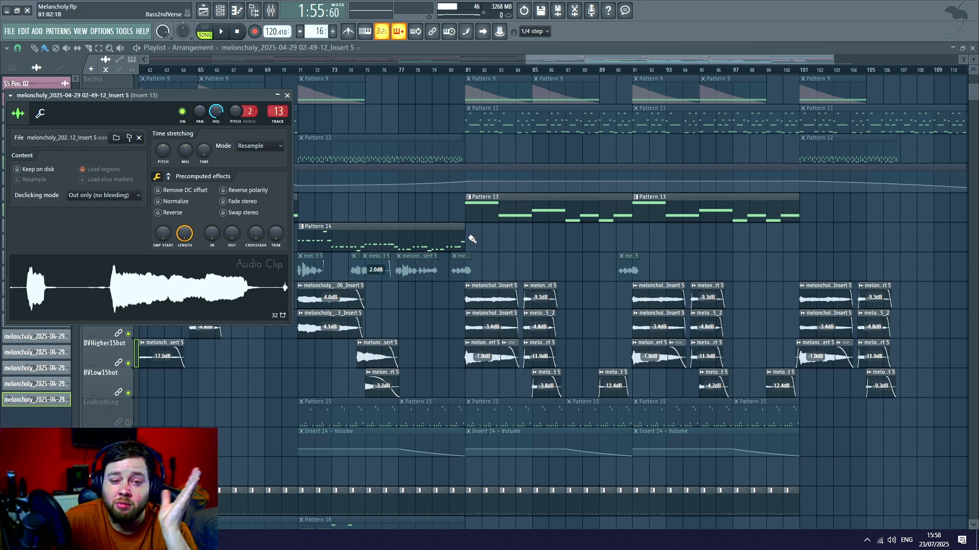
pyautogui.rightClick(556, 261)
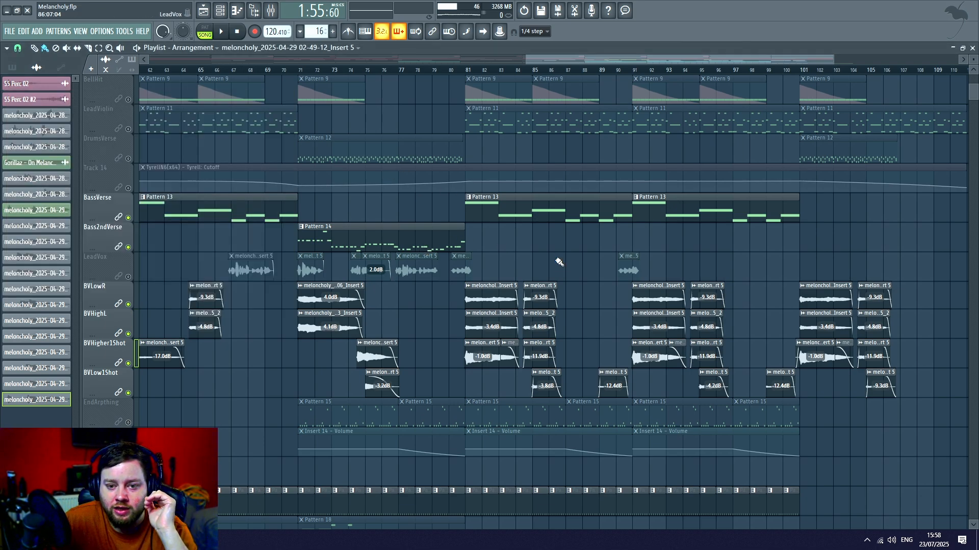
# - Enable the LeadVox track alongside the backing vocals and set the song position to bar 61
pyautogui.scroll(-1, 554, 255)
pyautogui.scroll(-3, 637, 78)
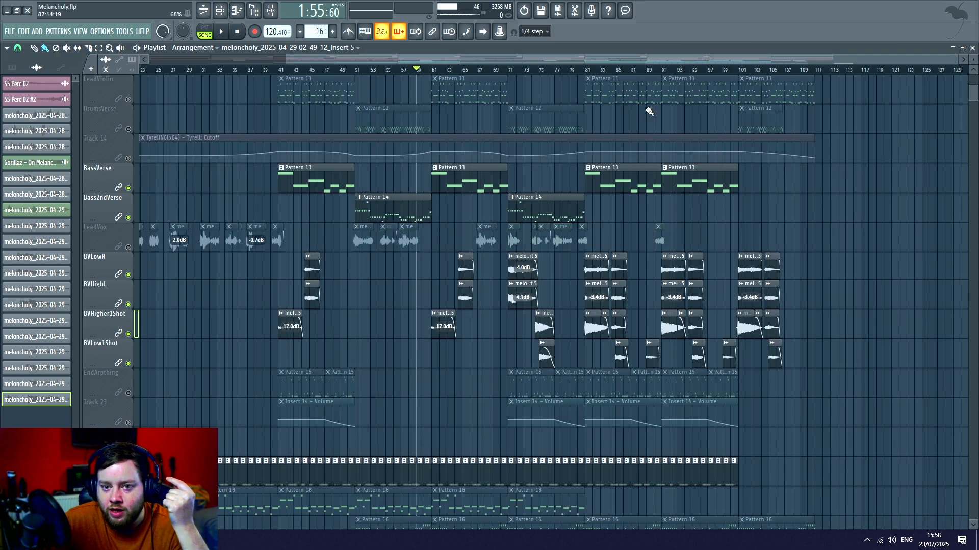
pyautogui.moveTo(663, 60); pyautogui.dragTo(640, 54)
pyautogui.scroll(2, 693, 76)
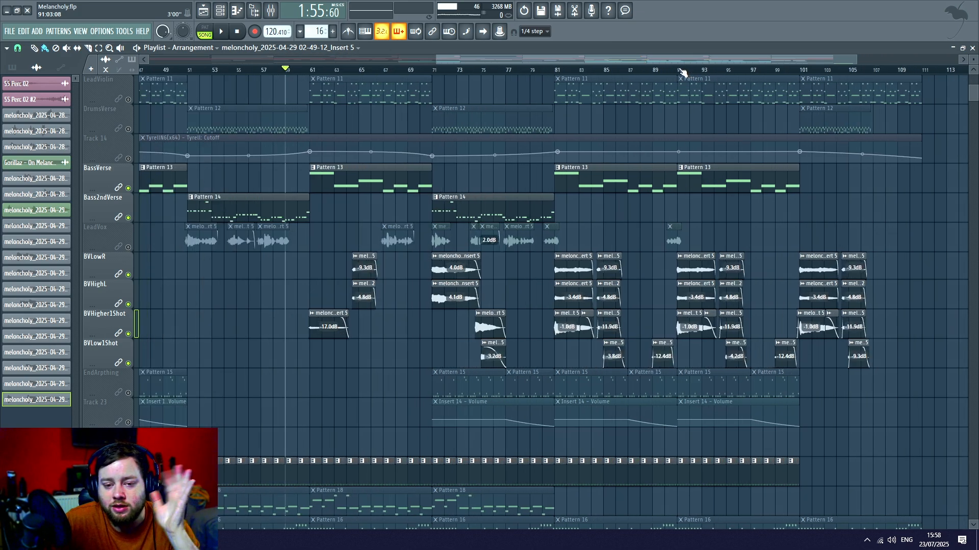
pyautogui.scroll(1, 609, 74)
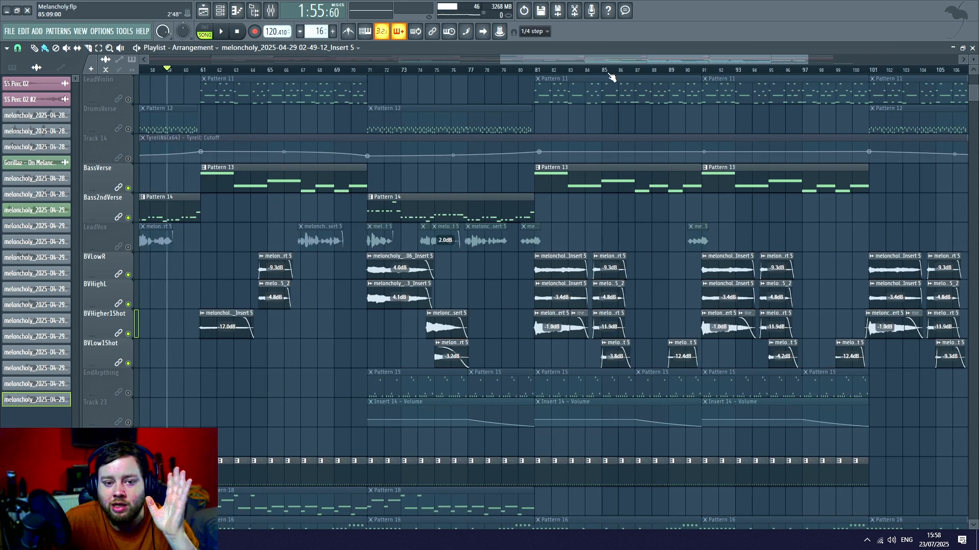
pyautogui.click(128, 247)
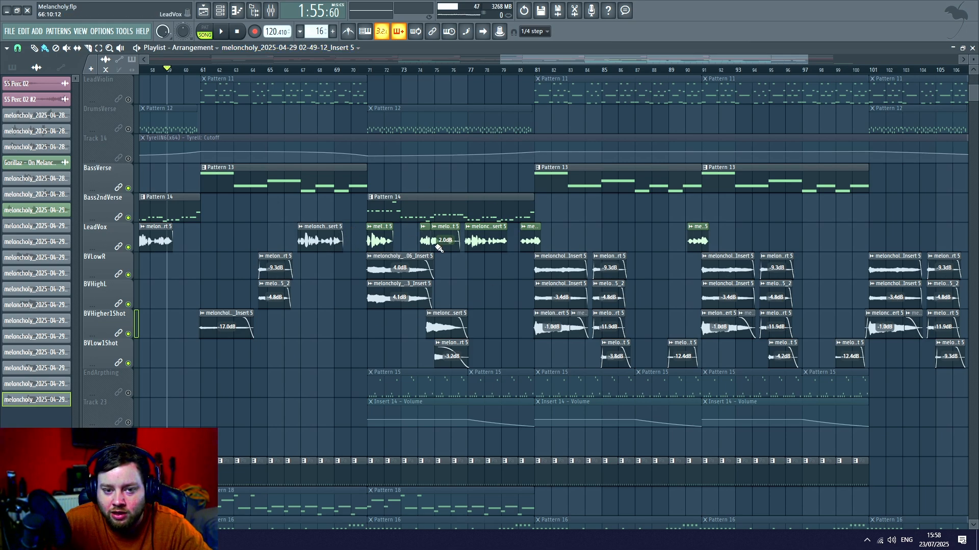
pyautogui.click(201, 70)
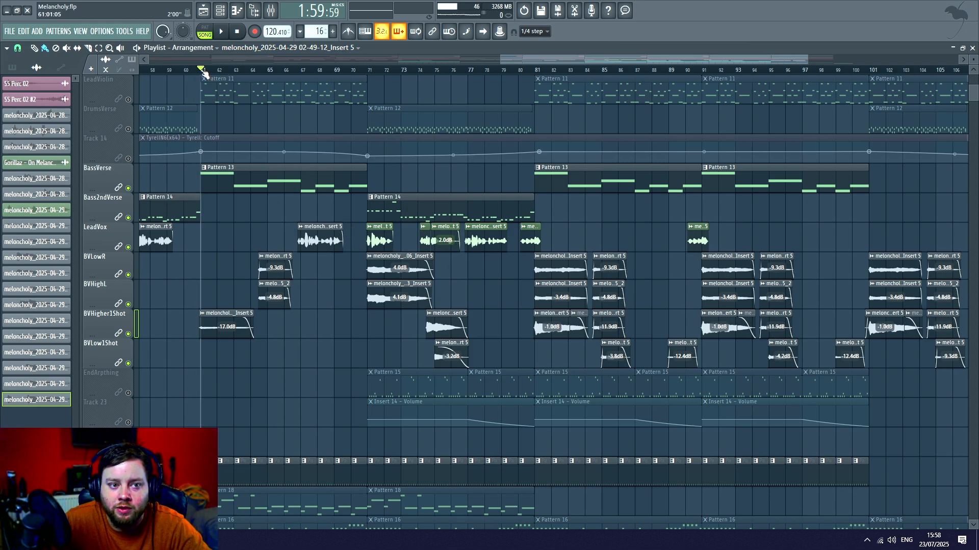
# - Start playback from bar 61 and enable Track 28 while the vocals play
pyautogui.press('space')
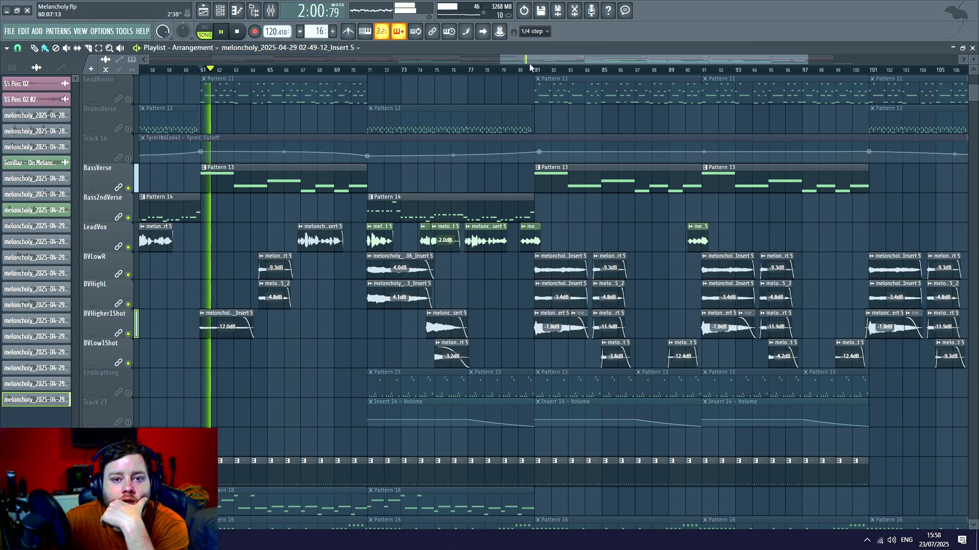
pyautogui.moveTo(544, 60); pyautogui.dragTo(587, 59)
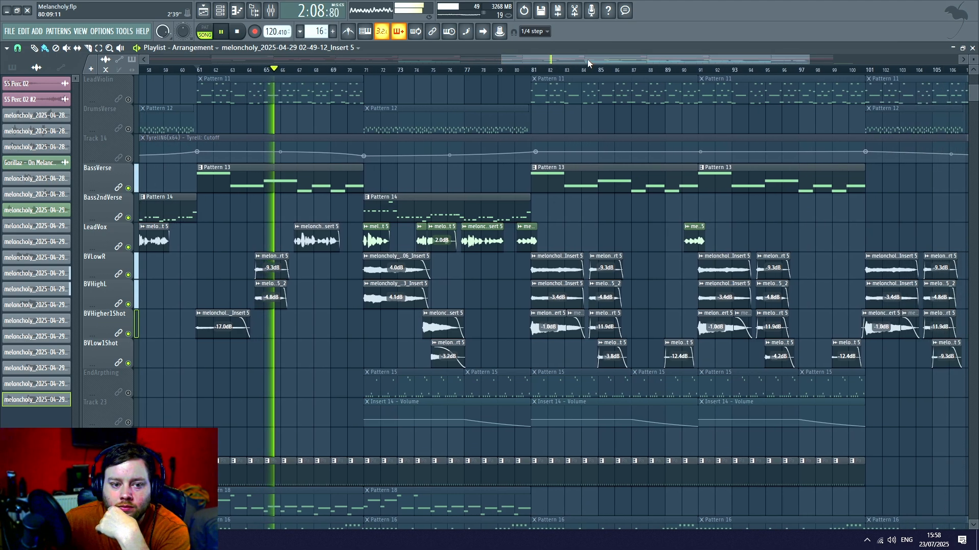
pyautogui.scroll(-6, 336, 224)
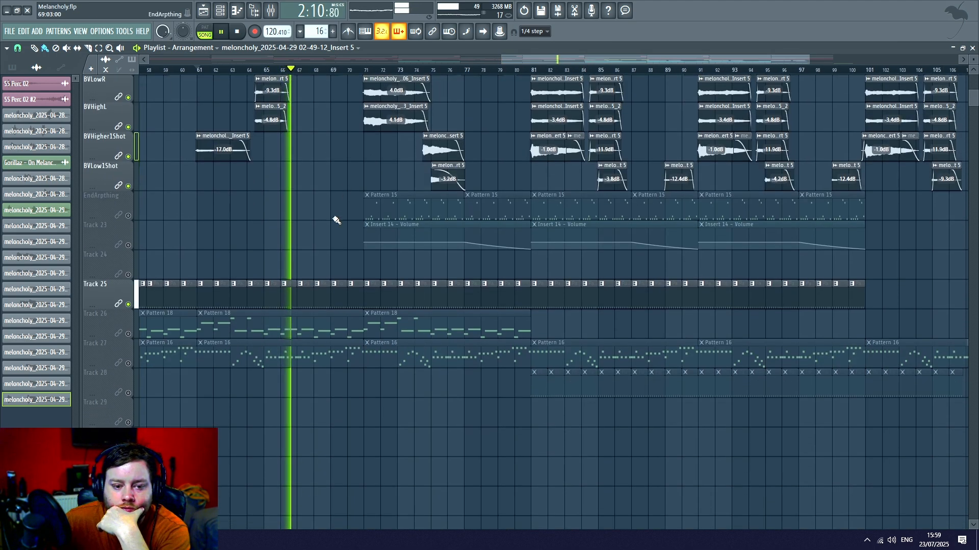
pyautogui.scroll(-5, 337, 237)
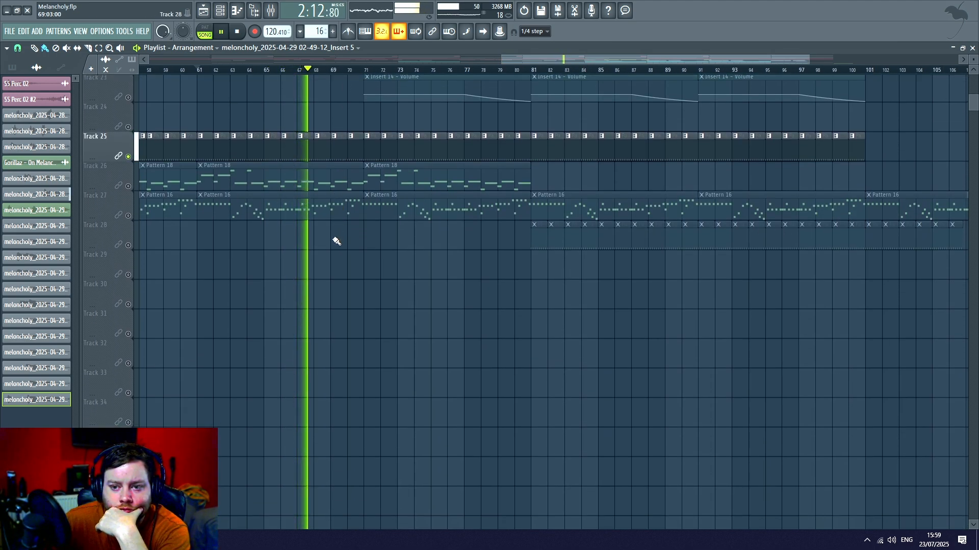
pyautogui.scroll(5, 337, 239)
pyautogui.click(128, 393)
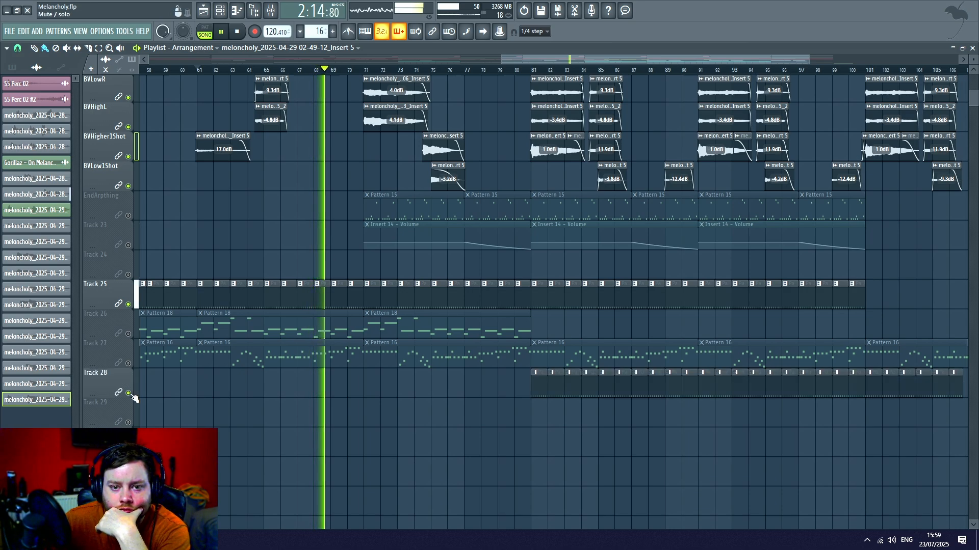
# - Follow the lead and backing vocal clips during playback and pause at about bar 74
pyautogui.scroll(1, 441, 422)
pyautogui.scroll(9, 536, 345)
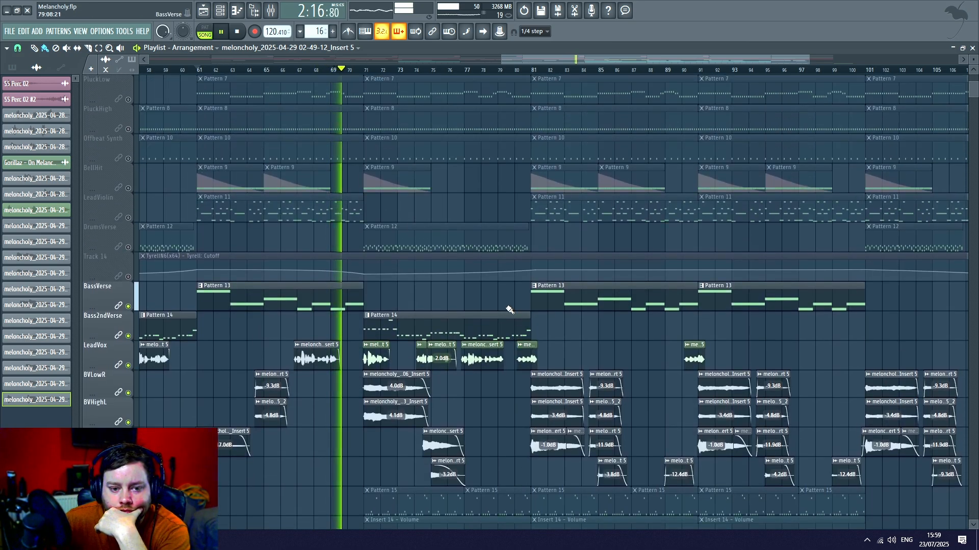
pyautogui.scroll(-4, 506, 292)
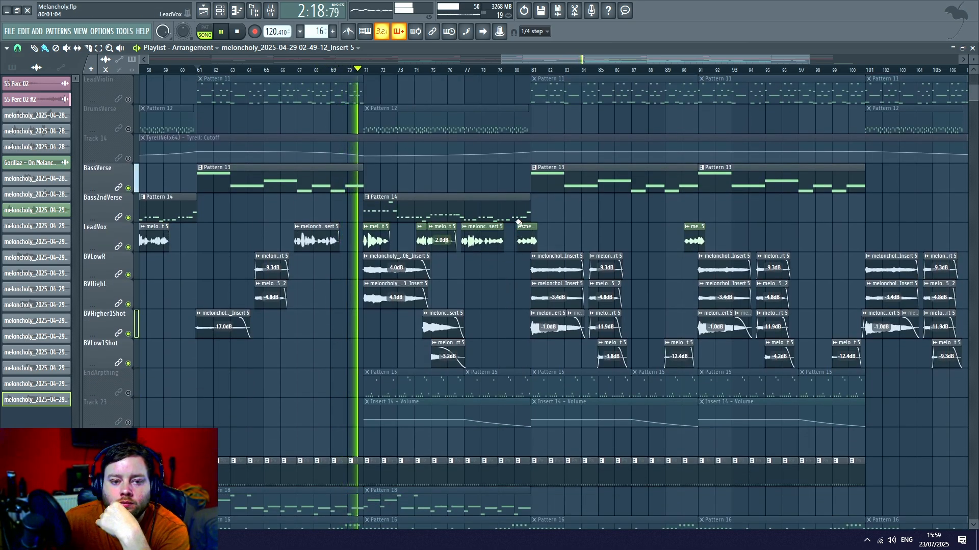
pyautogui.moveTo(555, 58); pyautogui.dragTo(593, 57)
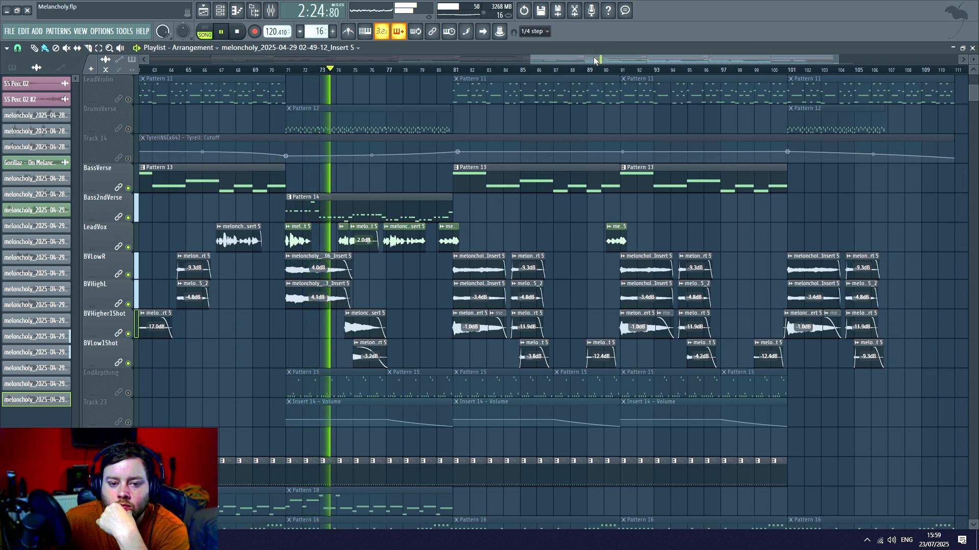
pyautogui.click(225, 33)
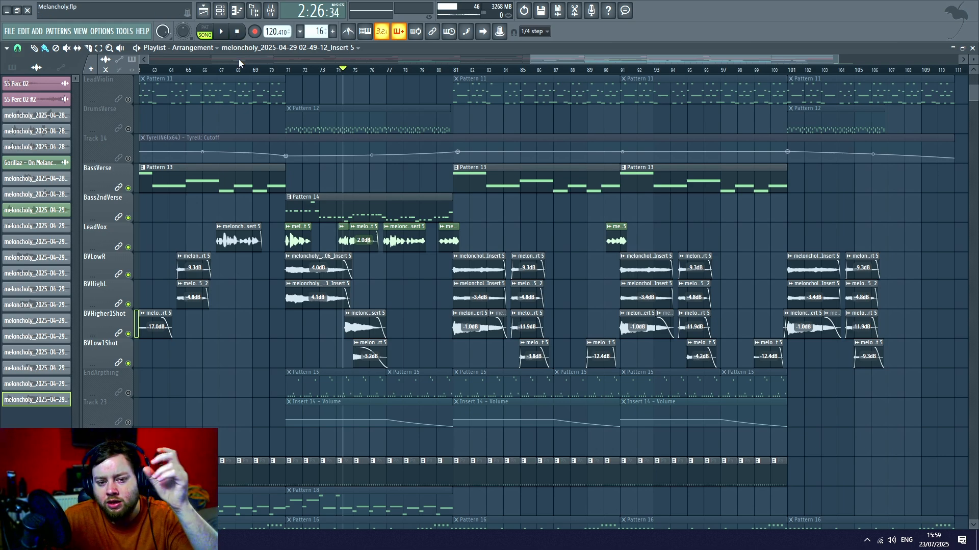
# - Replay the lead and backing vocals from the middle of bar 73 past bar 91, then stop playback
pyautogui.click(287, 70)
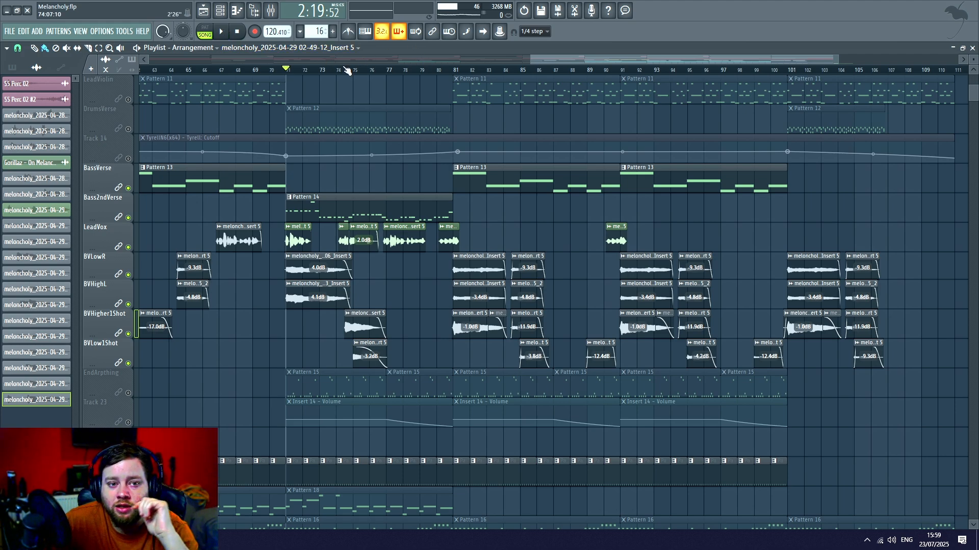
pyautogui.moveTo(345, 67); pyautogui.dragTo(334, 69)
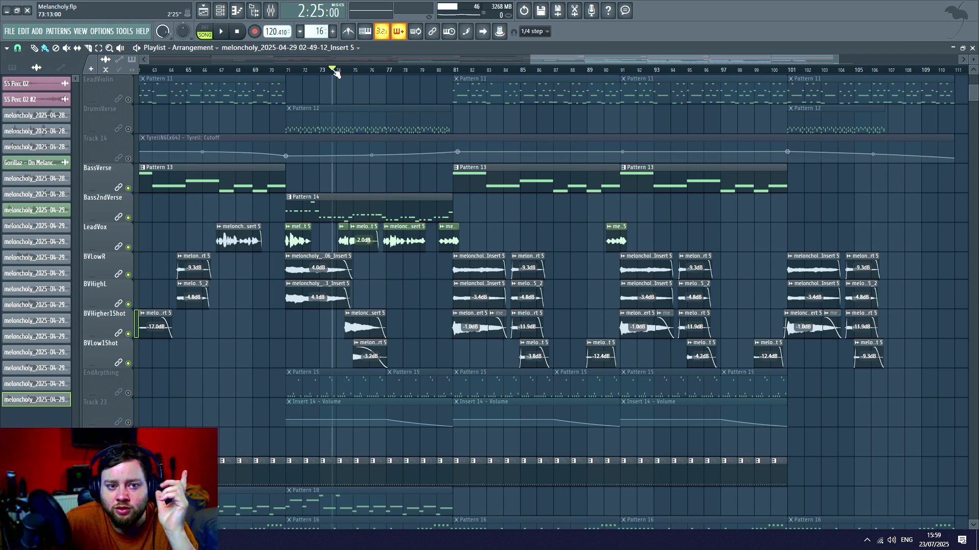
pyautogui.click(228, 33)
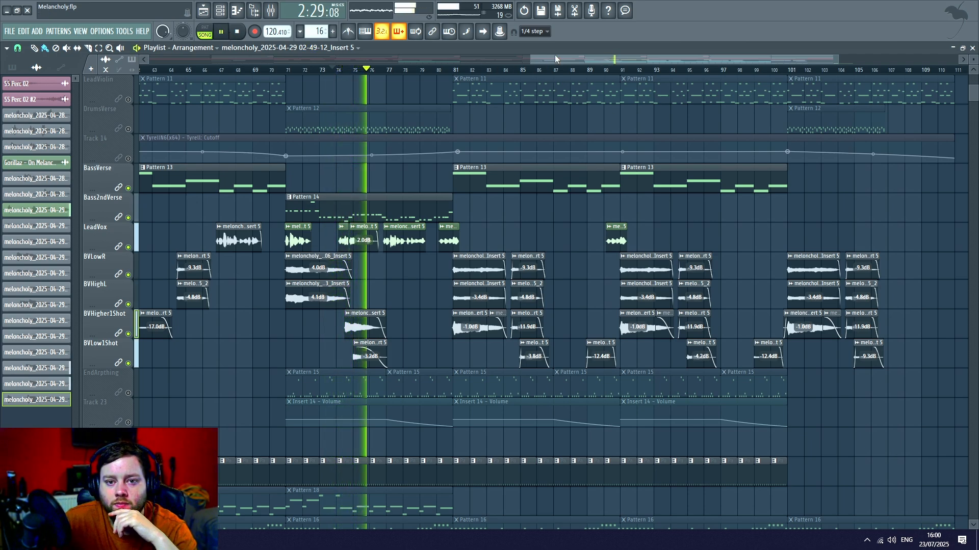
pyautogui.moveTo(555, 54); pyautogui.dragTo(577, 54)
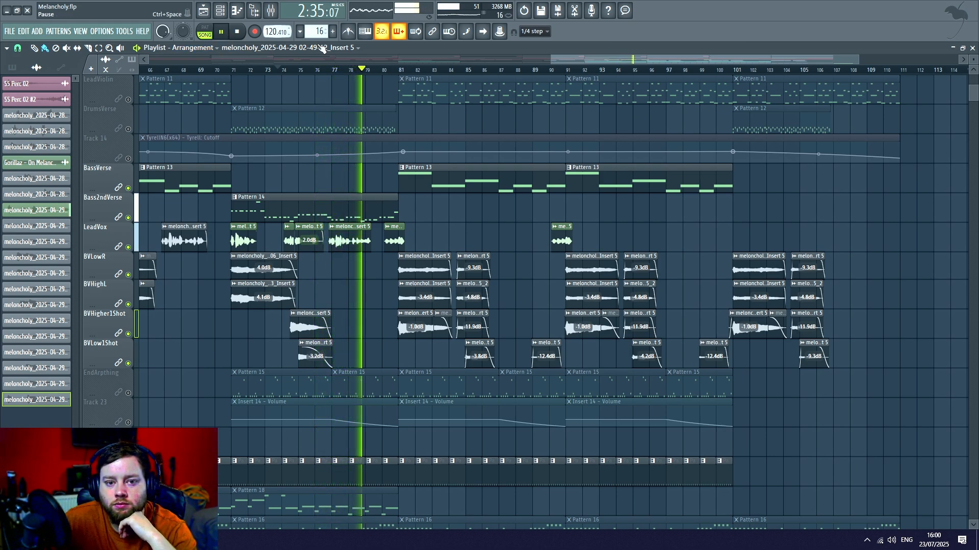
pyautogui.moveTo(602, 56); pyautogui.dragTo(639, 60)
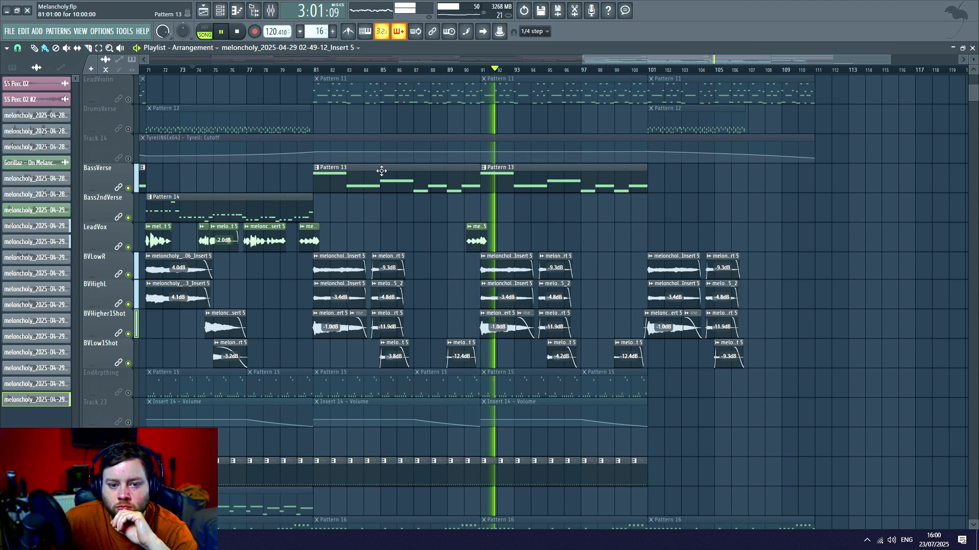
pyautogui.click(238, 32)
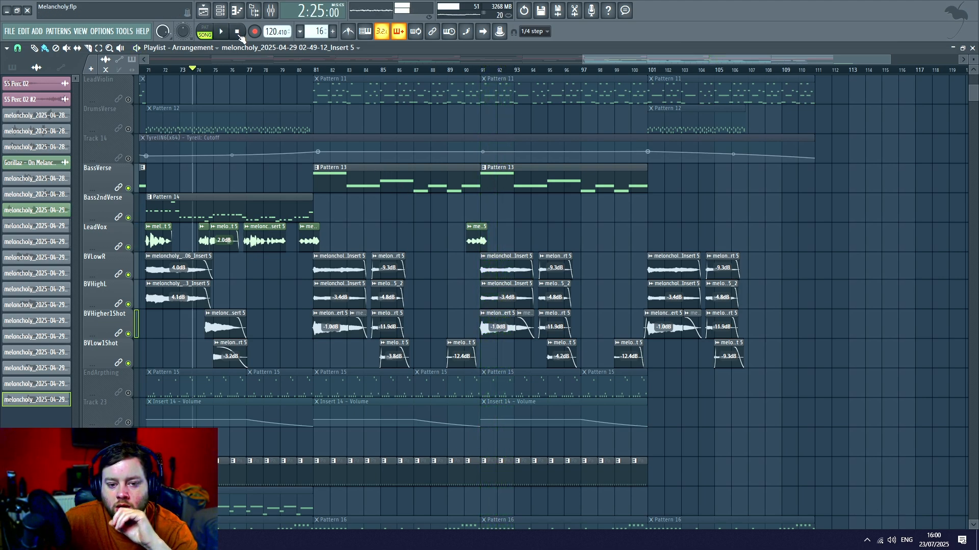
# - Set the song position to bar 91 and look over the vocal clips across the whole arrangement
pyautogui.click(490, 70)
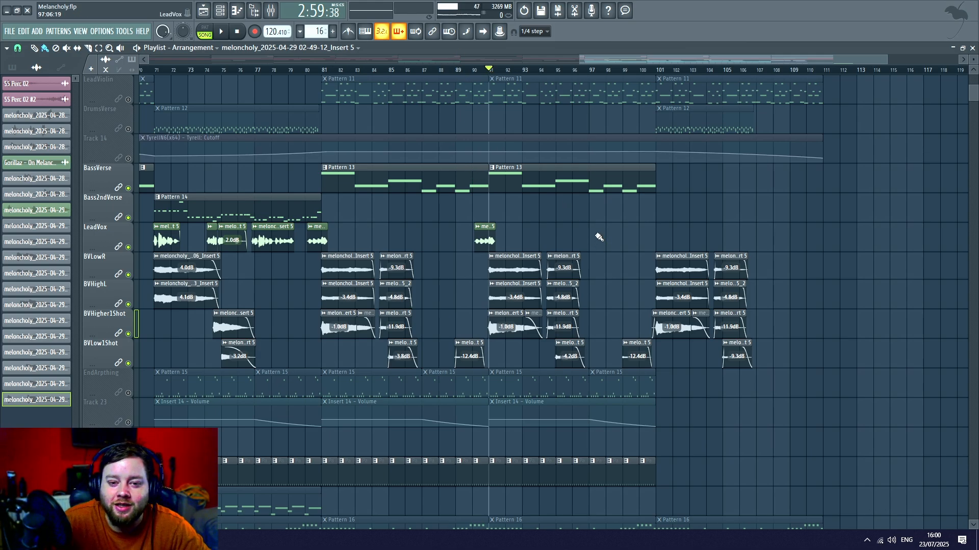
pyautogui.scroll(-4, 752, 73)
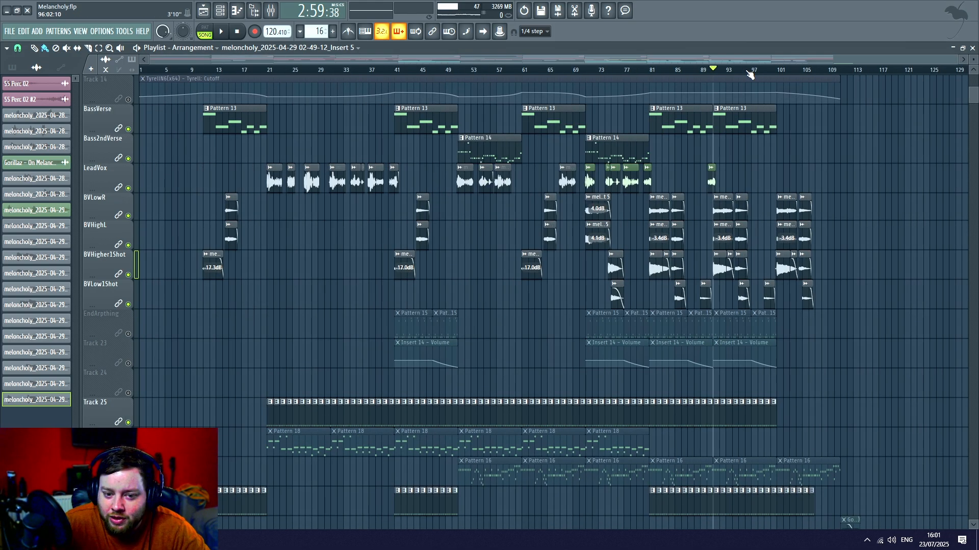
pyautogui.scroll(-8, 730, 188)
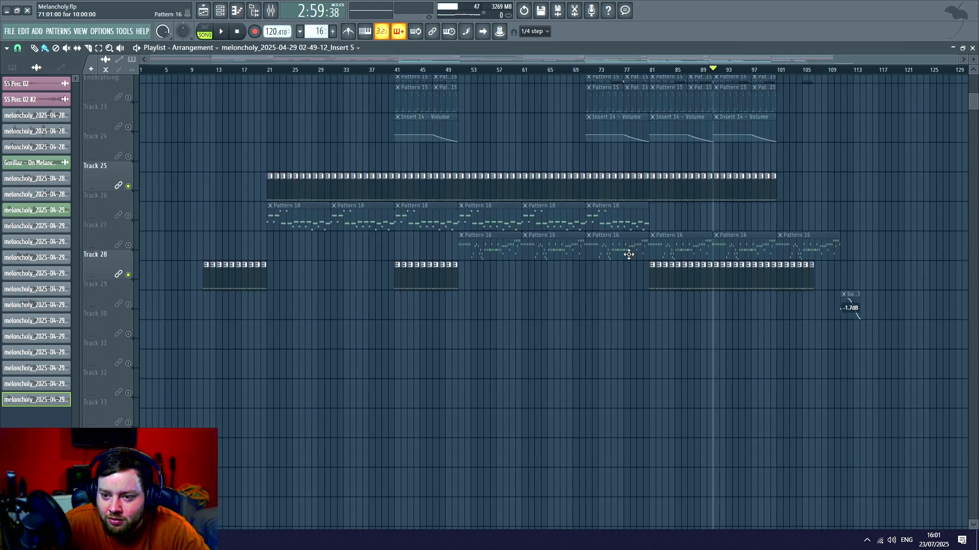
pyautogui.scroll(11, 628, 250)
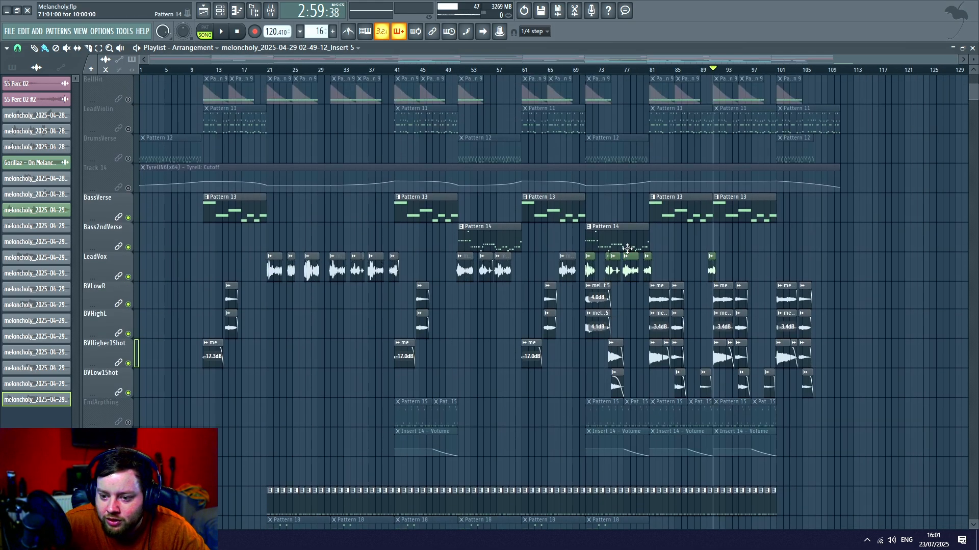
# - Solo Track 29, which holds the Gorillaz - On Melancholy Hill clip at the end of the arrangement
pyautogui.scroll(5, 864, 73)
pyautogui.scroll(-7, 746, 176)
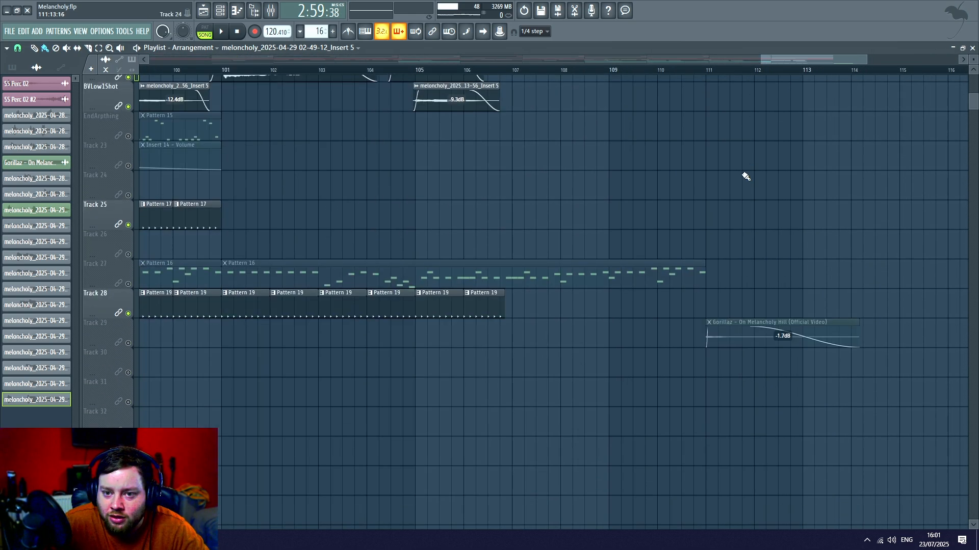
pyautogui.scroll(-5, 746, 176)
pyautogui.rightClick(129, 275)
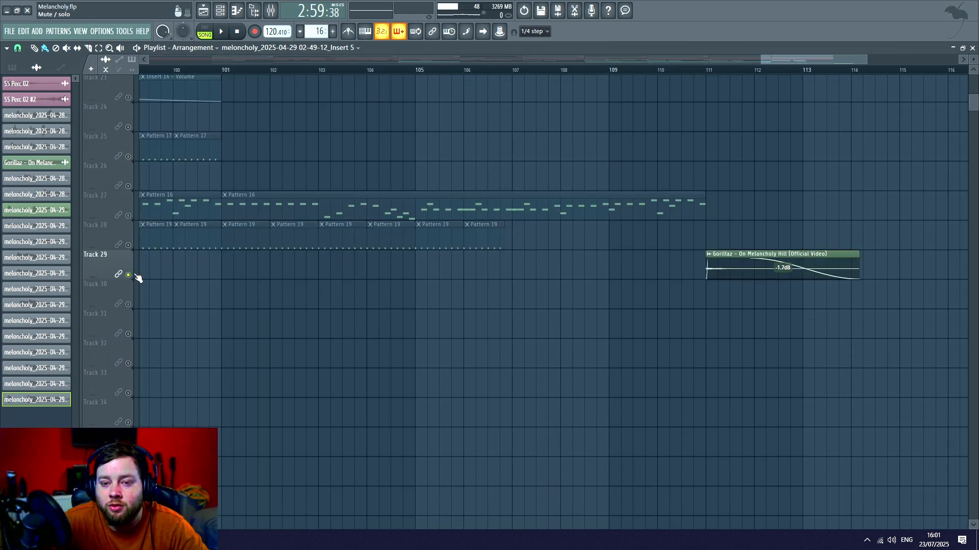
# - Set the song position to bar 110, play the soloed Gorillaz clip, and stop playback
pyautogui.click(682, 70)
pyautogui.moveTo(676, 76); pyautogui.dragTo(659, 76)
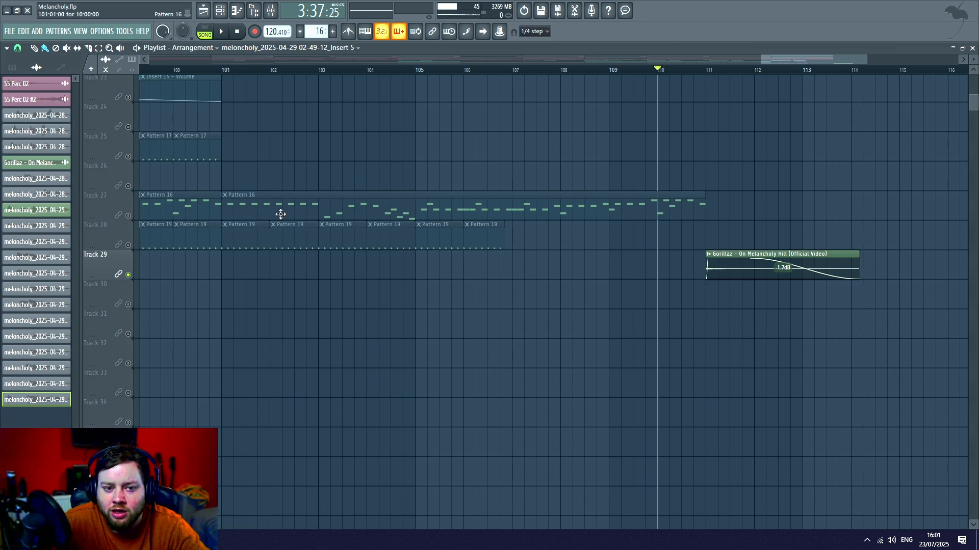
pyautogui.press('space')
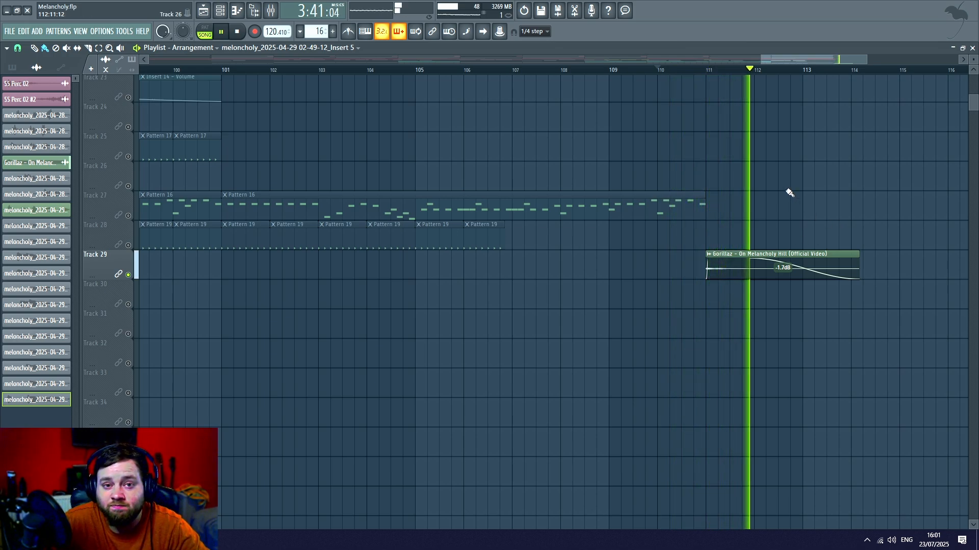
pyautogui.press('space')
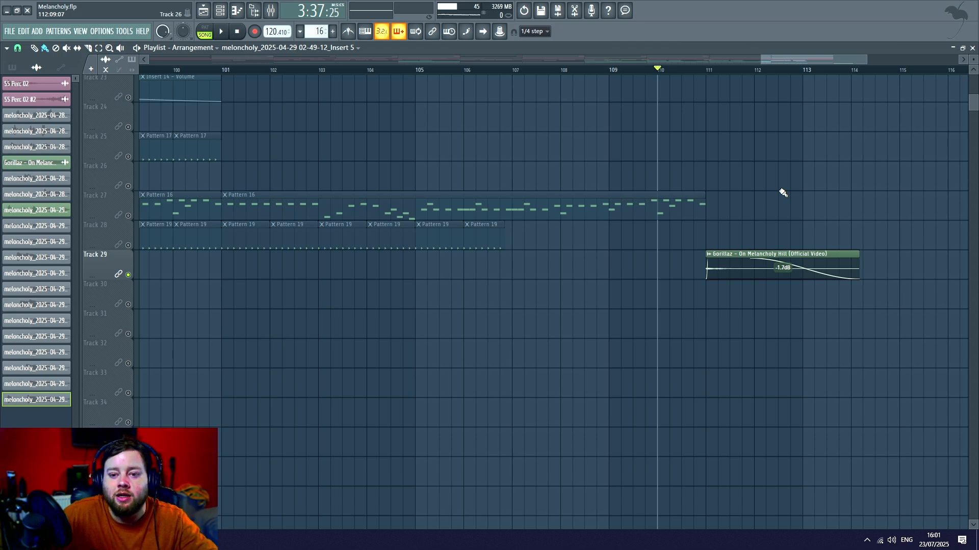
# - End the Track 29 solo to re-enable the other tracks, and return the song position to the start
pyautogui.scroll(-4, 752, 77)
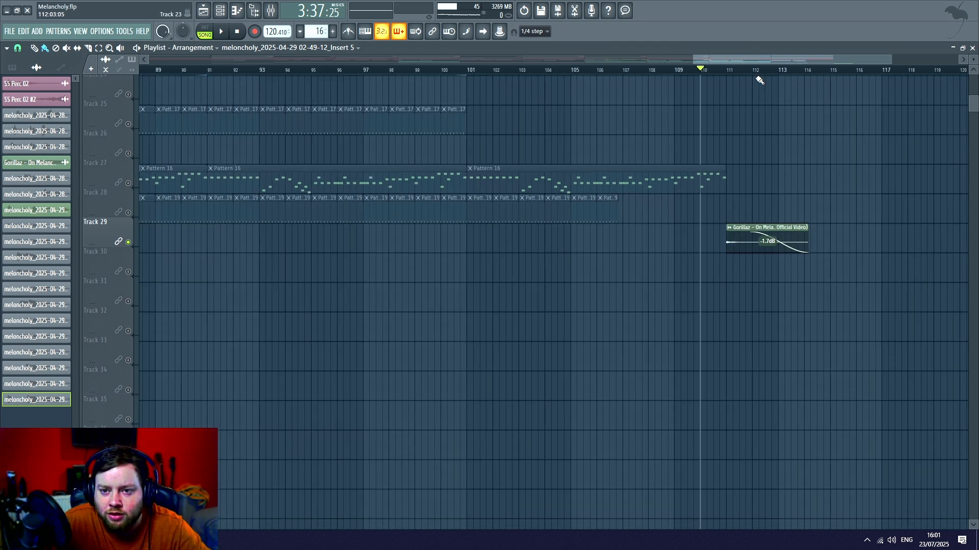
pyautogui.scroll(1, 753, 236)
pyautogui.scroll(3, 764, 229)
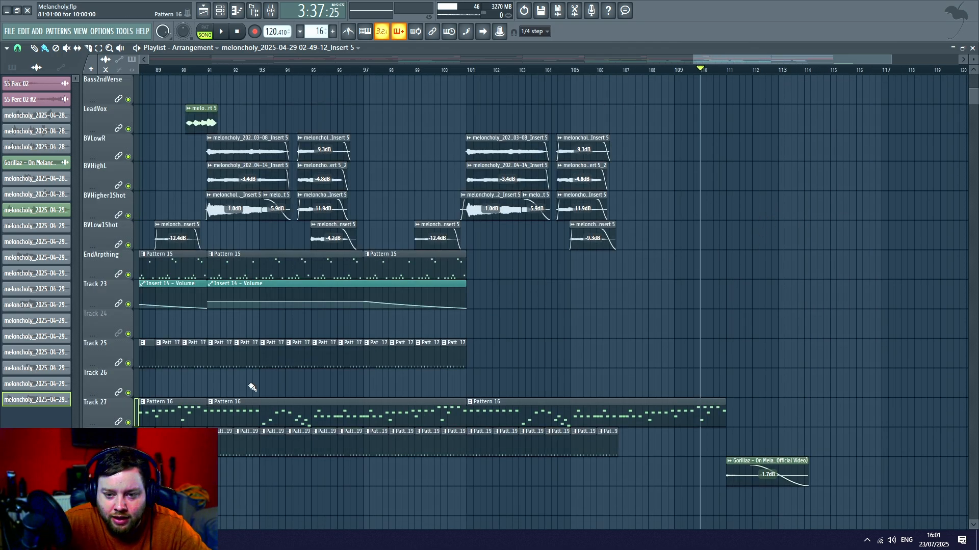
pyautogui.scroll(-4, 824, 80)
pyautogui.scroll(-4, 824, 74)
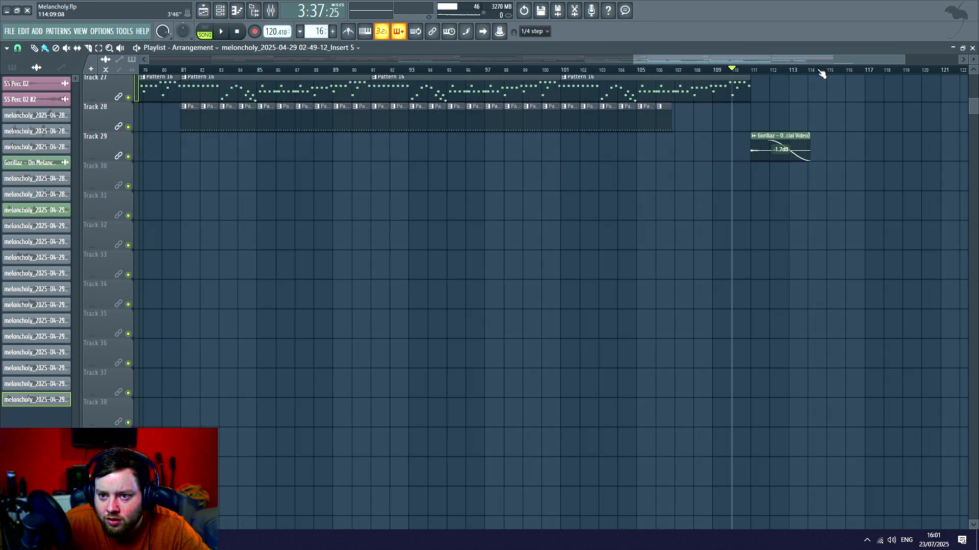
pyautogui.scroll(8, 411, 296)
pyautogui.scroll(3, 411, 297)
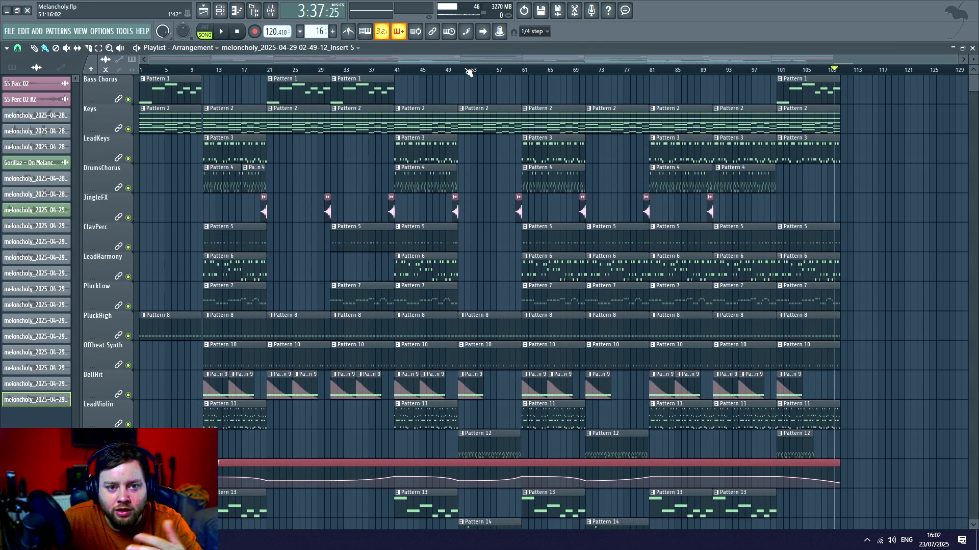
pyautogui.click(237, 31)
# - Examine the full arrangement from the Bass Chorus track down through the vocals to Track 29, including the ending section
pyautogui.scroll(-6, 309, 153)
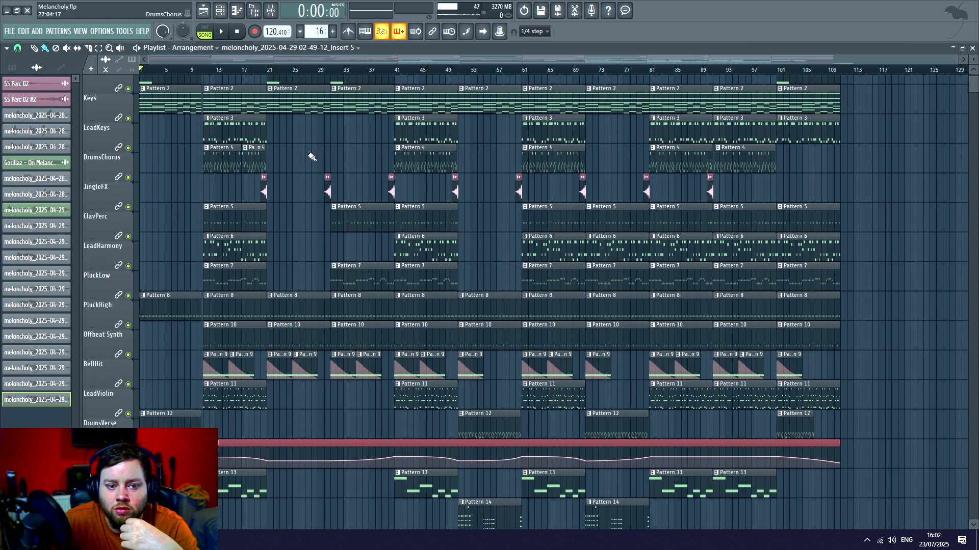
pyautogui.scroll(5, 307, 140)
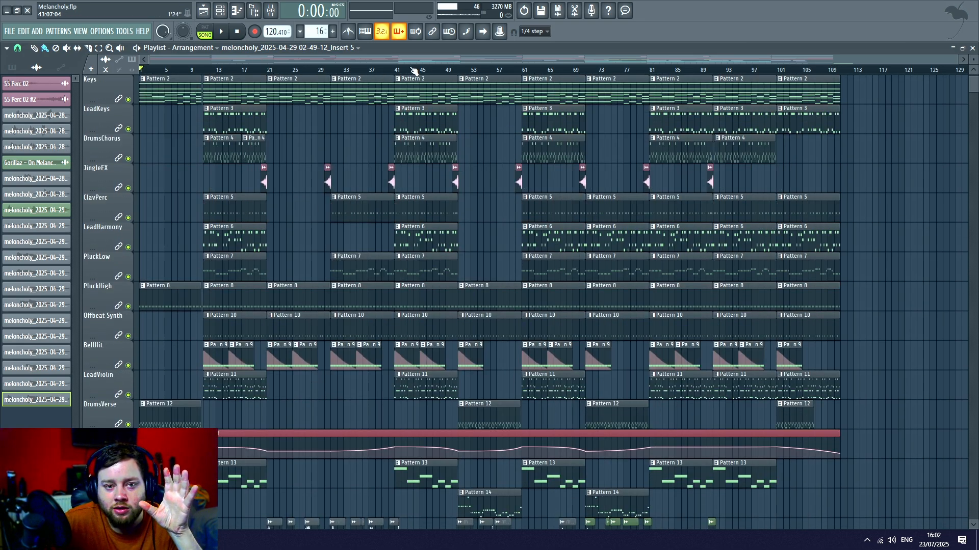
pyautogui.scroll(2, 414, 71)
pyautogui.scroll(1, 245, 200)
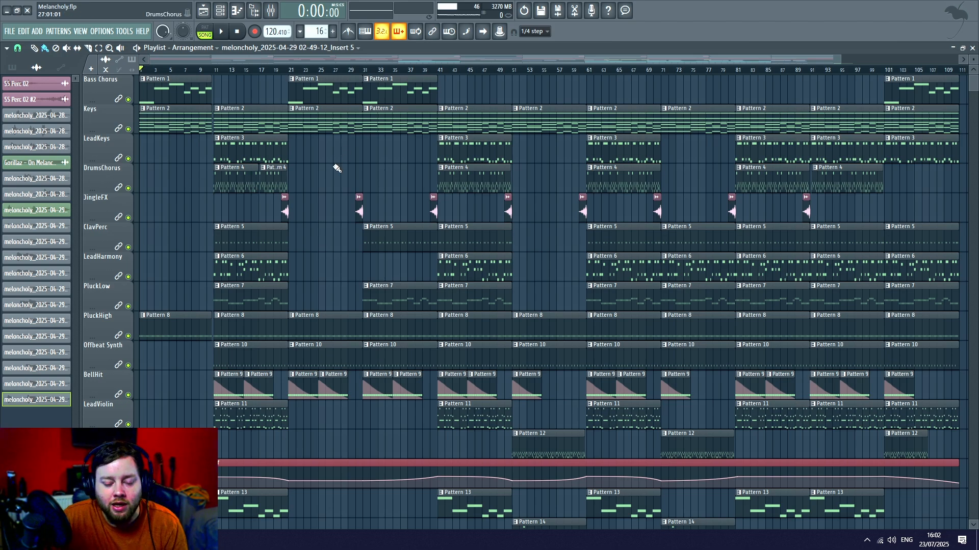
pyautogui.scroll(-10, 342, 162)
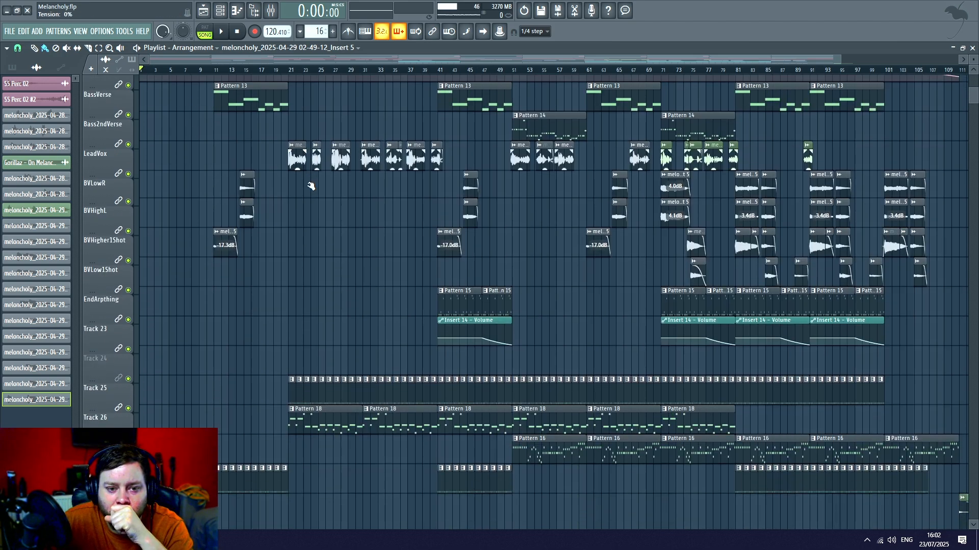
pyautogui.scroll(-2, 405, 201)
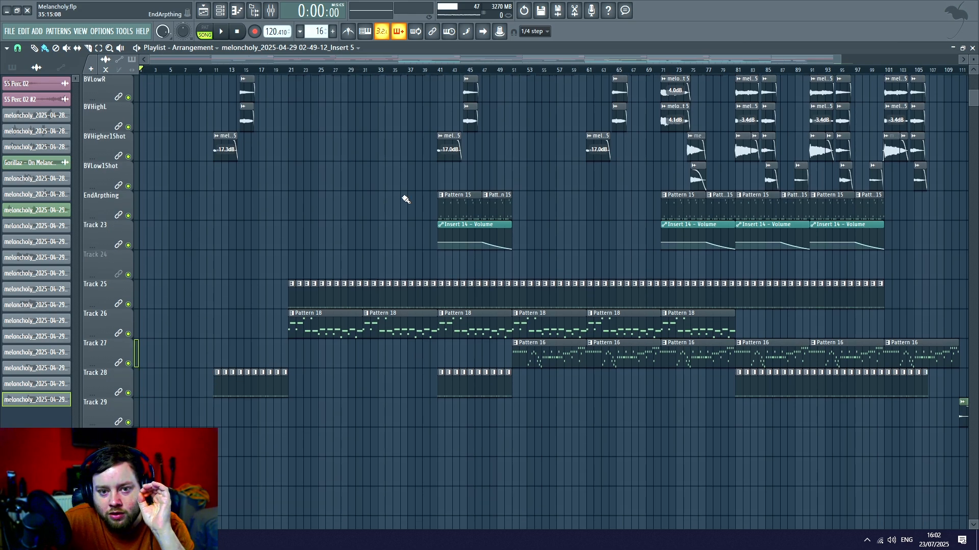
pyautogui.scroll(2, 545, 72)
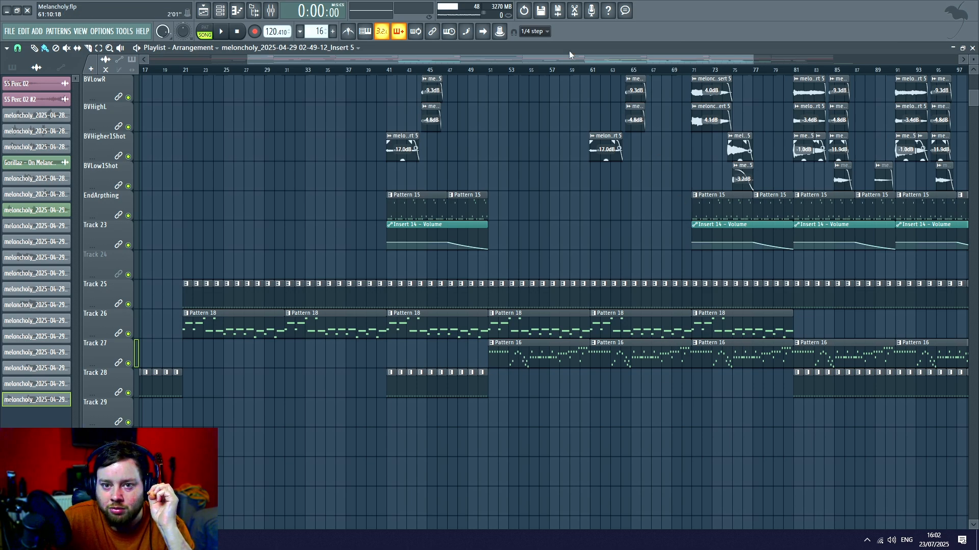
pyautogui.moveTo(570, 55); pyautogui.dragTo(713, 57)
pyautogui.scroll(5, 622, 232)
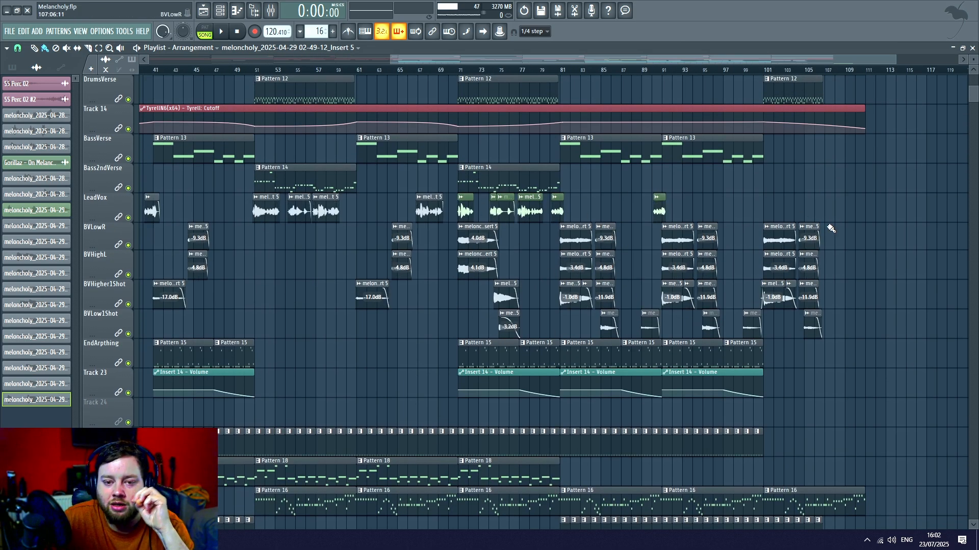
pyautogui.moveTo(582, 57); pyautogui.dragTo(340, 60)
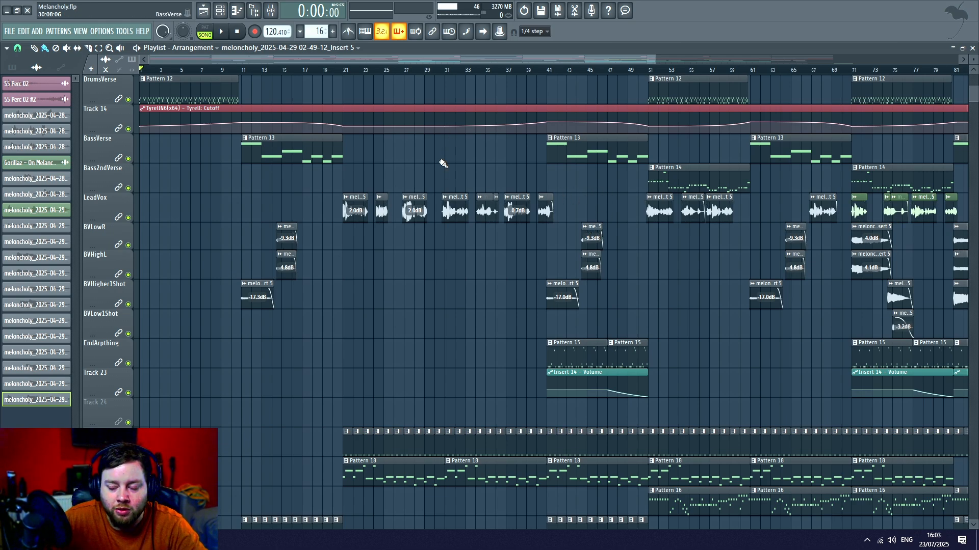
# - Compare how the instrument and drum patterns are distributed across the song's sections, from Bass Chorus down to the backing vocals
pyautogui.scroll(8, 532, 251)
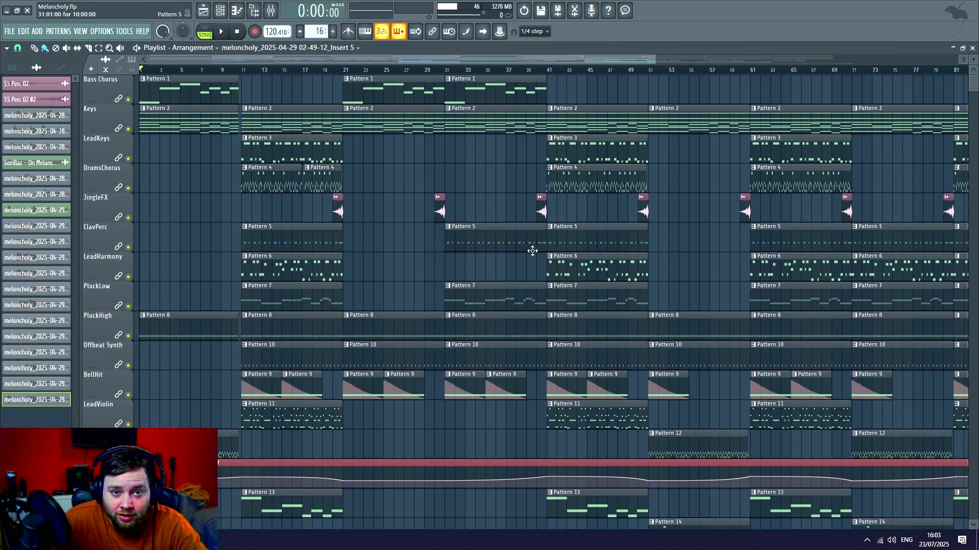
pyautogui.scroll(-3, 521, 74)
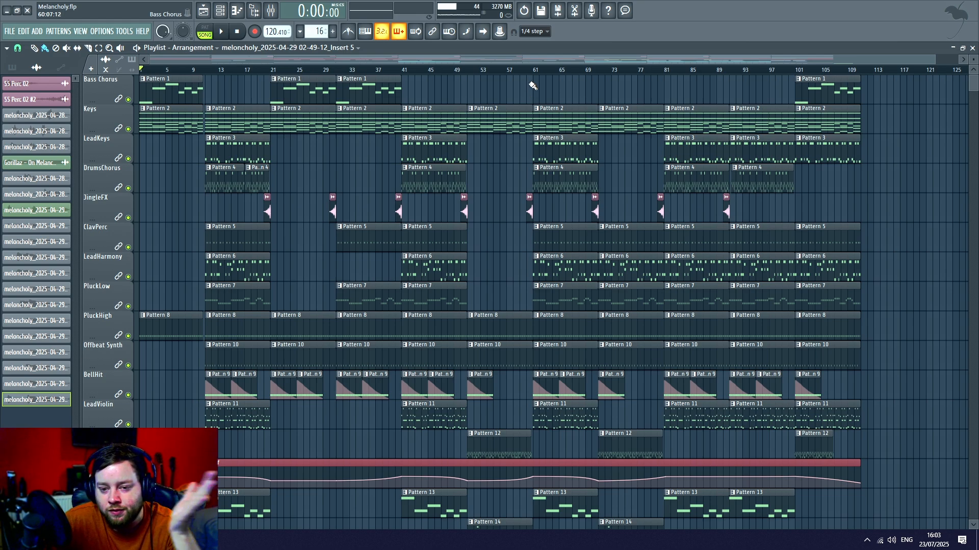
pyautogui.scroll(-3, 481, 186)
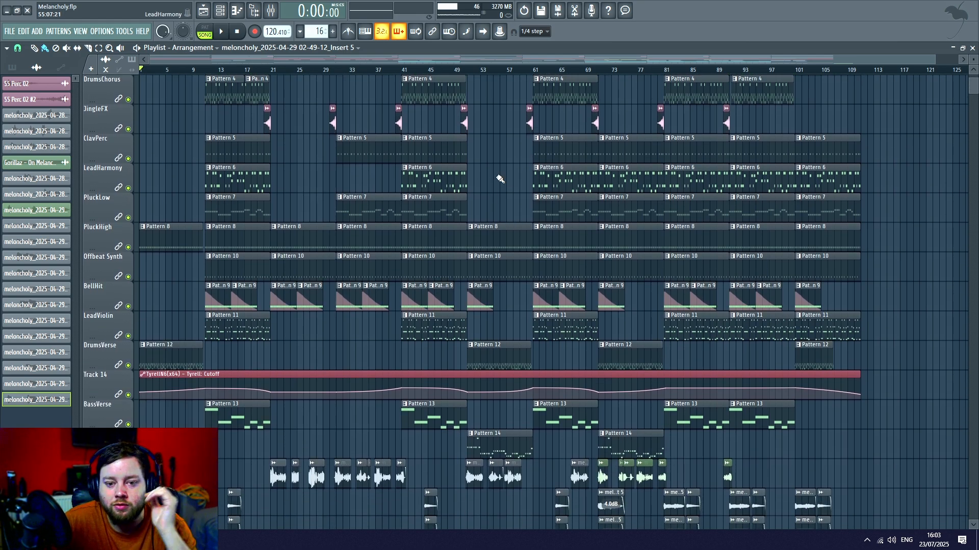
pyautogui.scroll(-5, 510, 301)
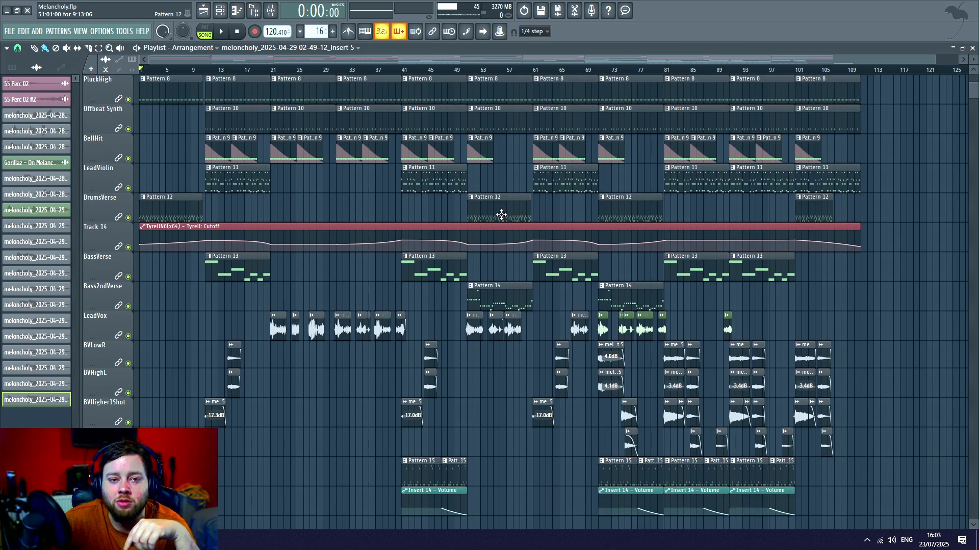
pyautogui.scroll(8, 502, 215)
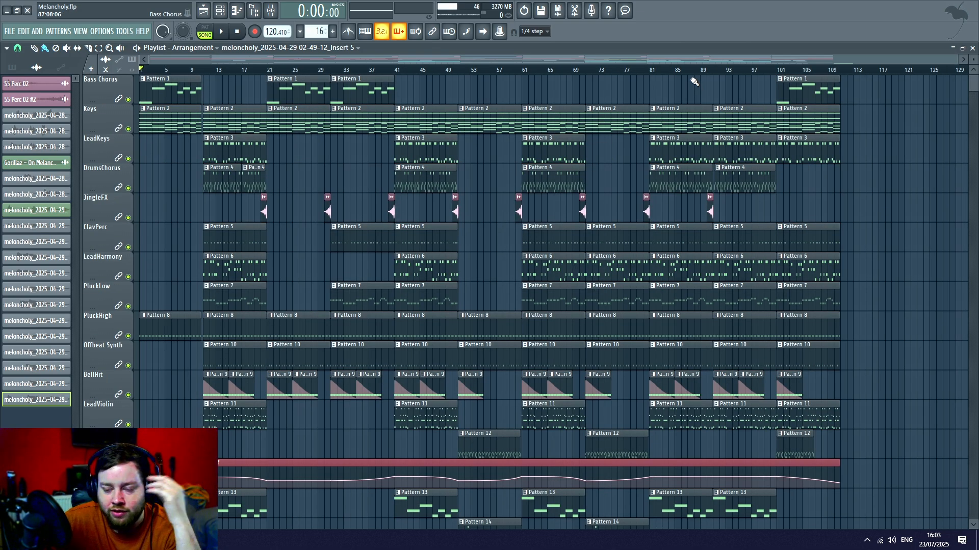
# - Review the instrument, vocal and unnamed track clips once more, and start playing the full song from the beginning
pyautogui.scroll(4, 606, 72)
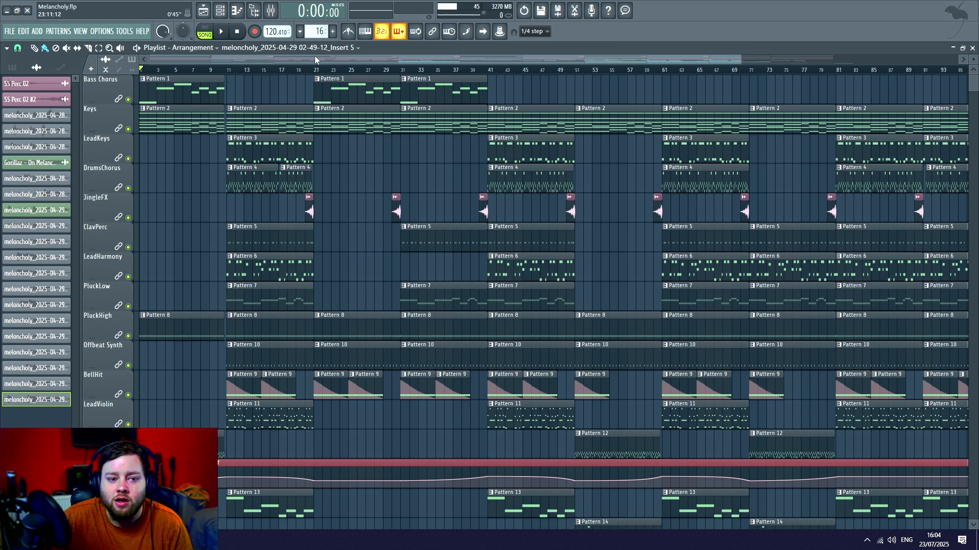
pyautogui.scroll(-6, 378, 194)
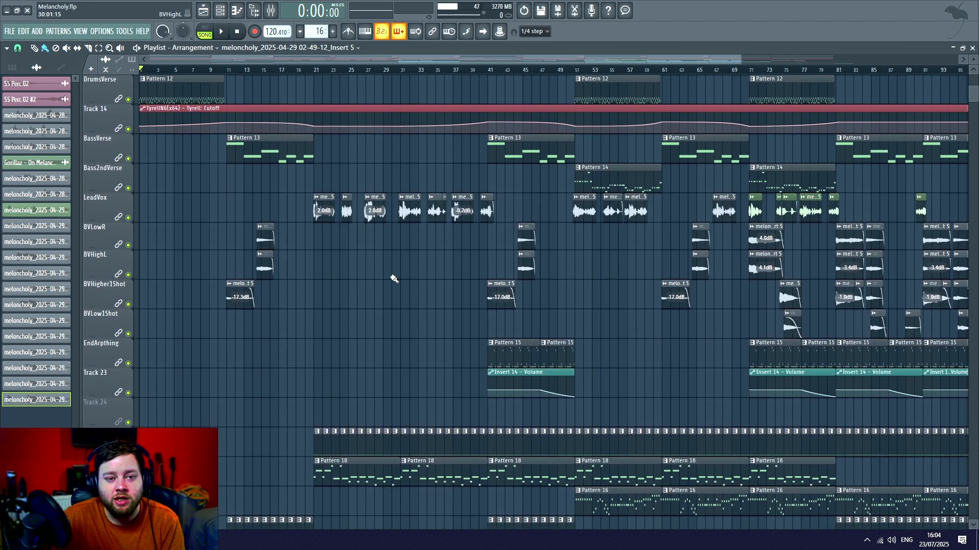
pyautogui.scroll(-2, 394, 282)
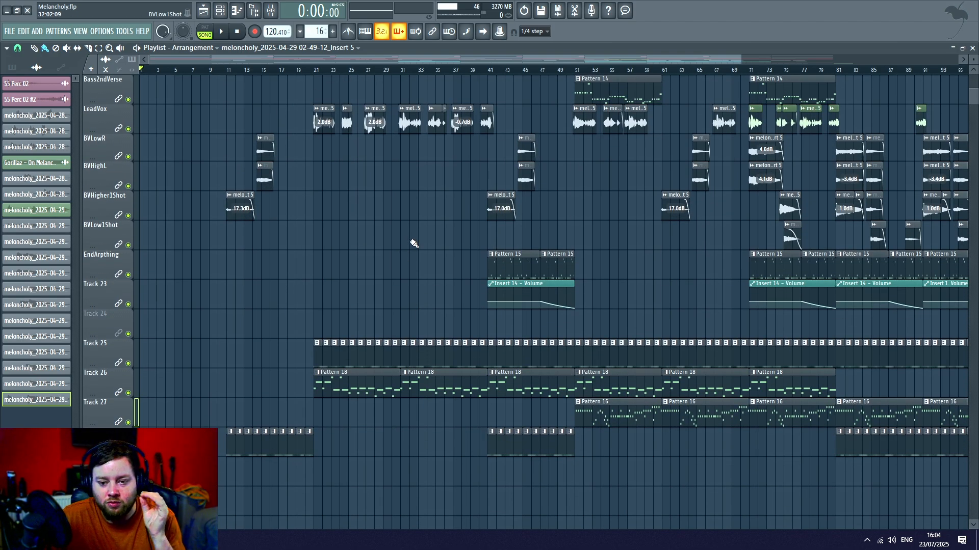
pyautogui.scroll(6, 377, 235)
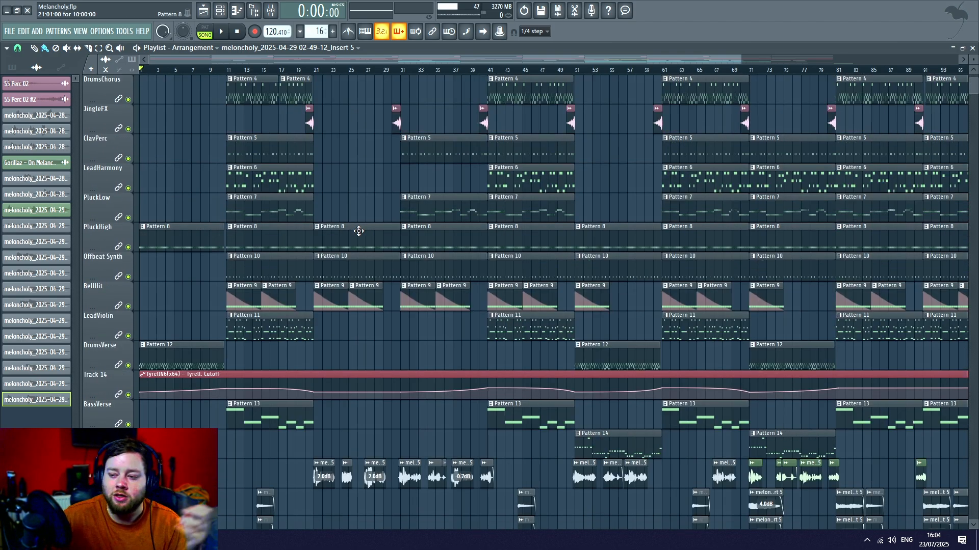
pyautogui.scroll(2, 358, 231)
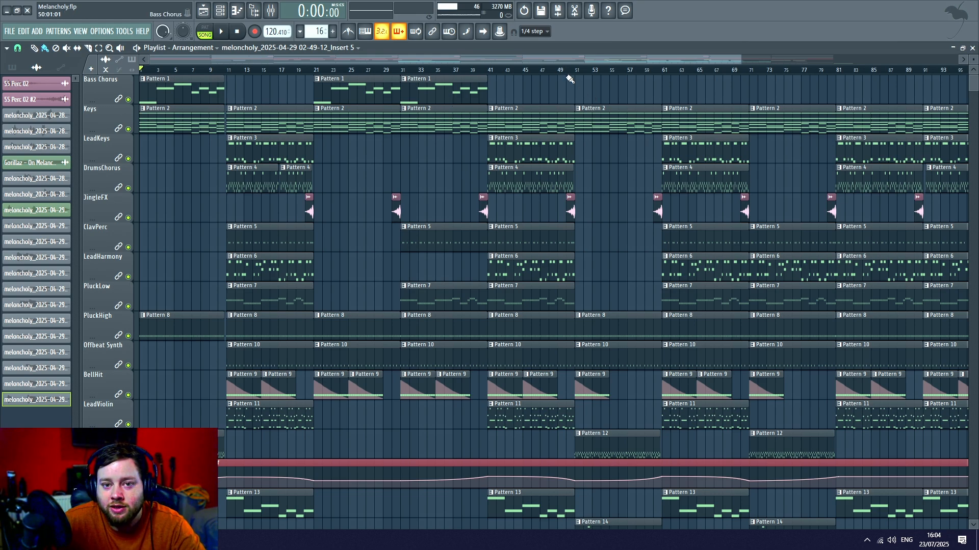
pyautogui.scroll(-2, 570, 79)
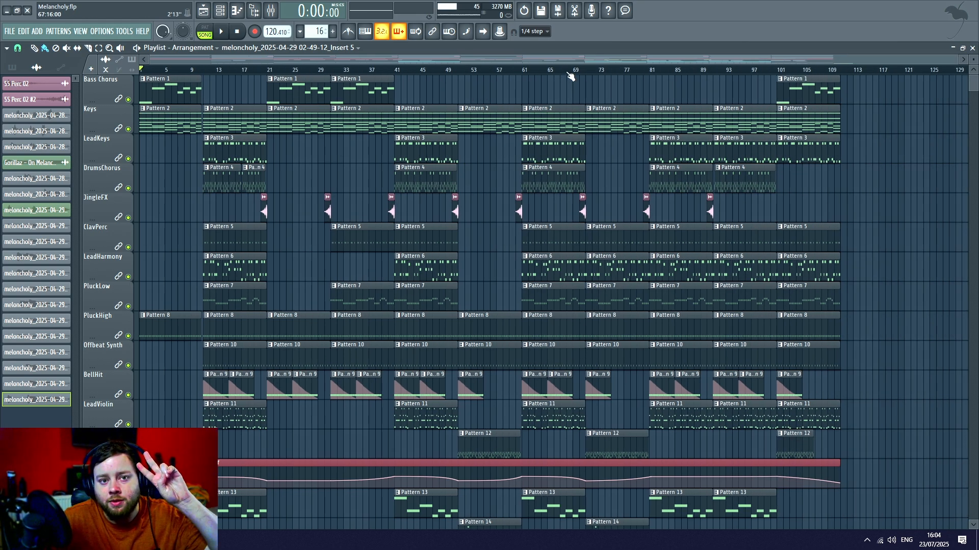
pyautogui.click(222, 32)
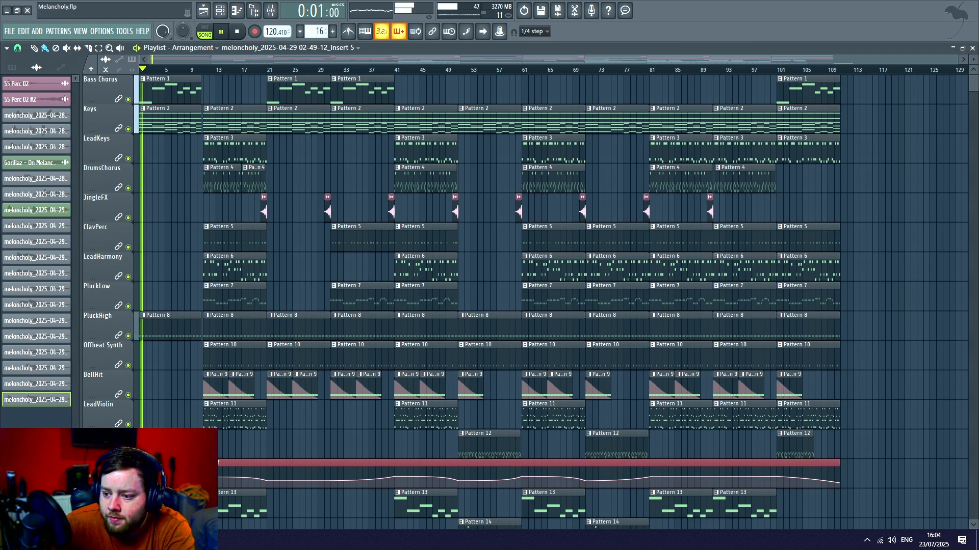